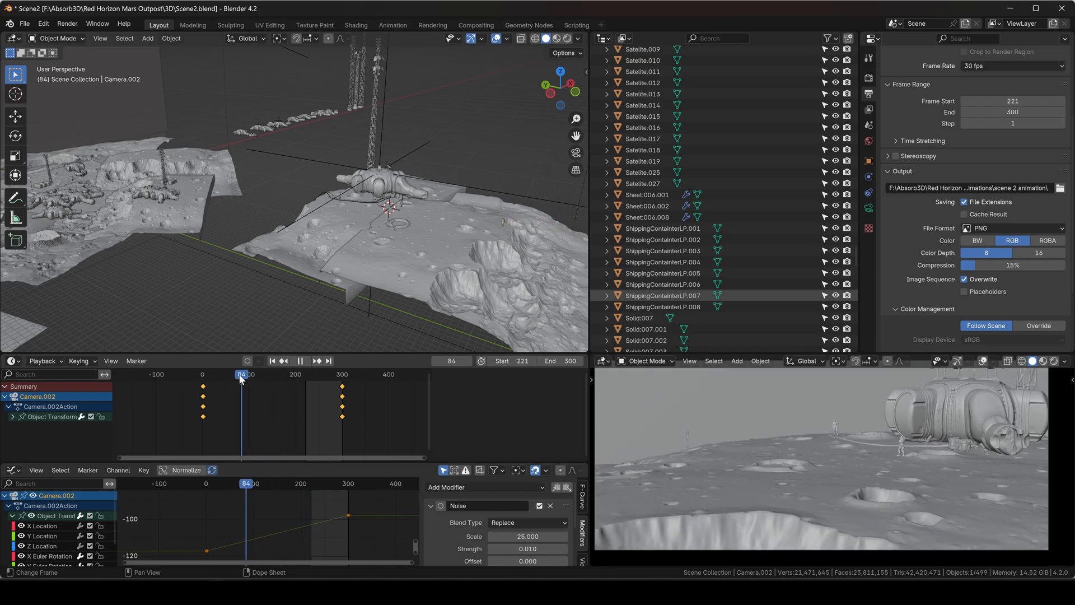
- Scrub the timeline through the camera's animation to frame 305, examining its movement from the habitat to the distant colony
middle_click_drag(336, 224, 275, 222, "shift")
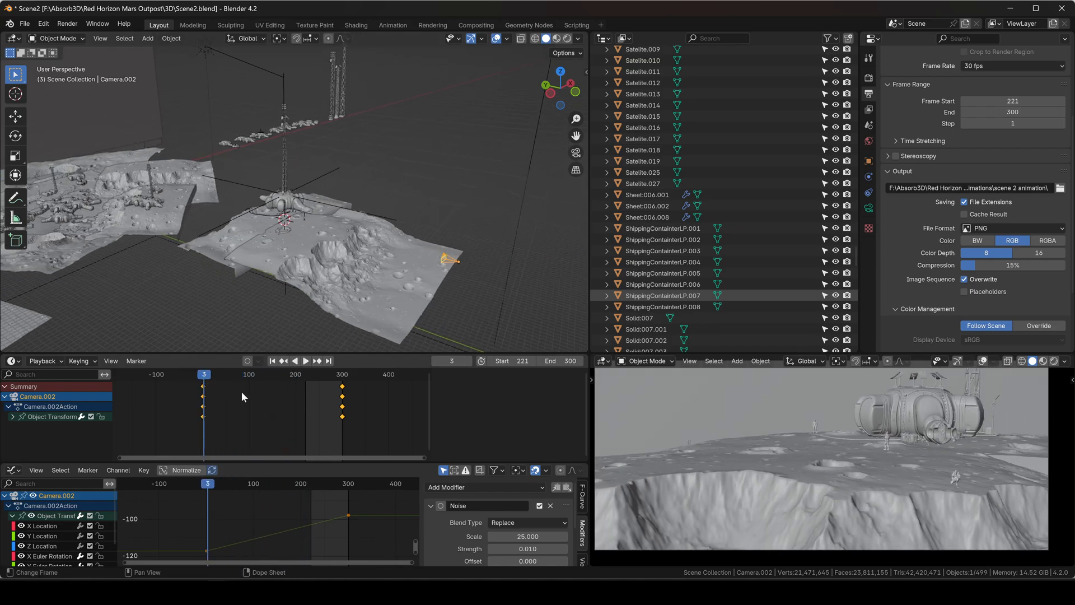
left_click_drag(210, 379, 361, 378)
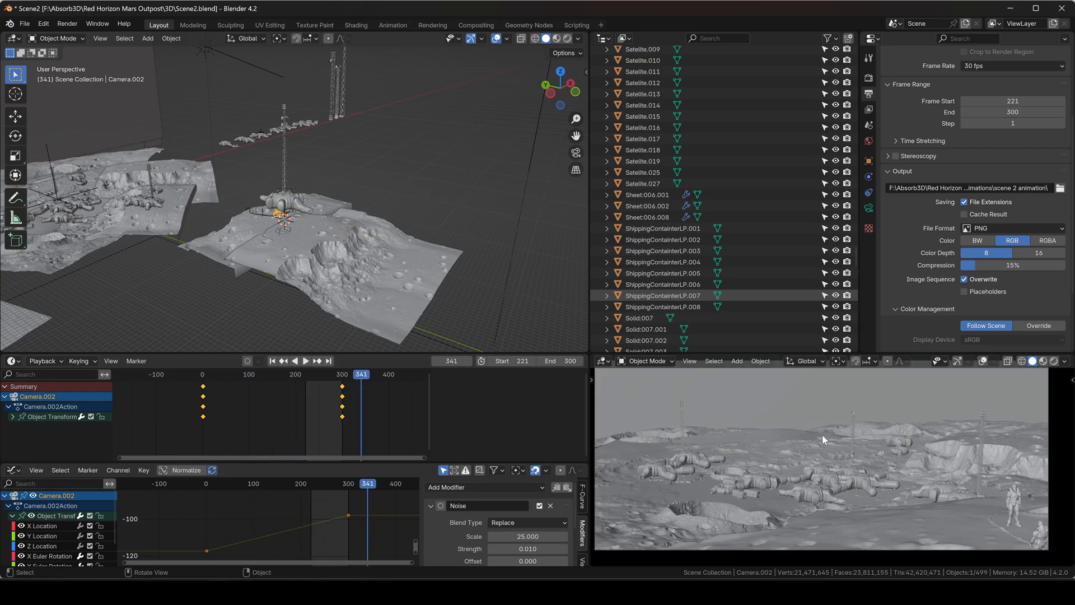
middle_click_drag(240, 206, 392, 246, "shift")
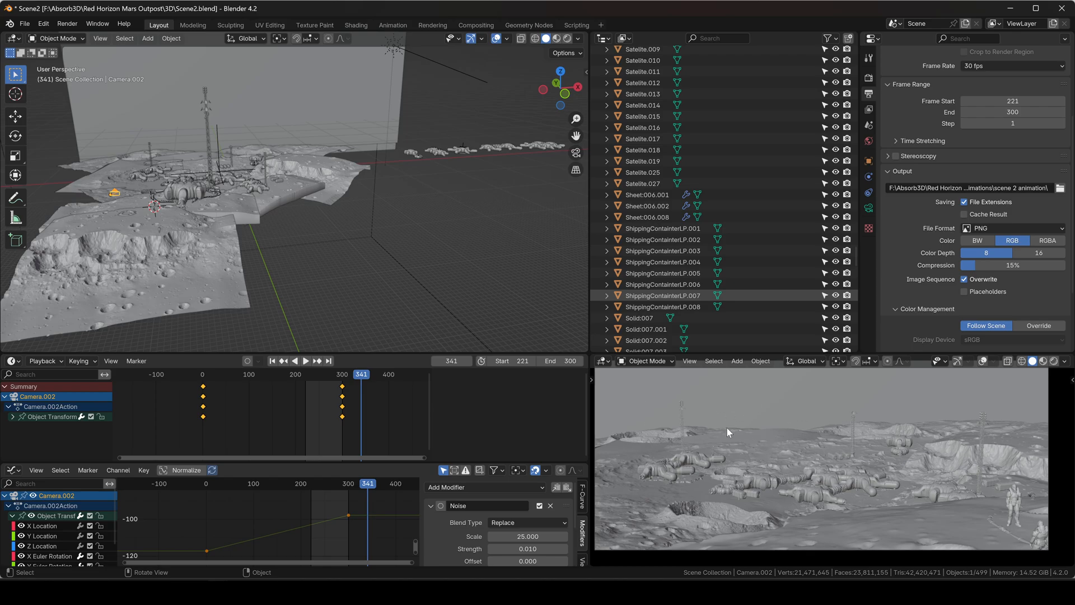
mouse_move(368, 484)
left_mouse_down()
mouse_move(200, 492)
mouse_move(351, 495)
left_mouse_up()
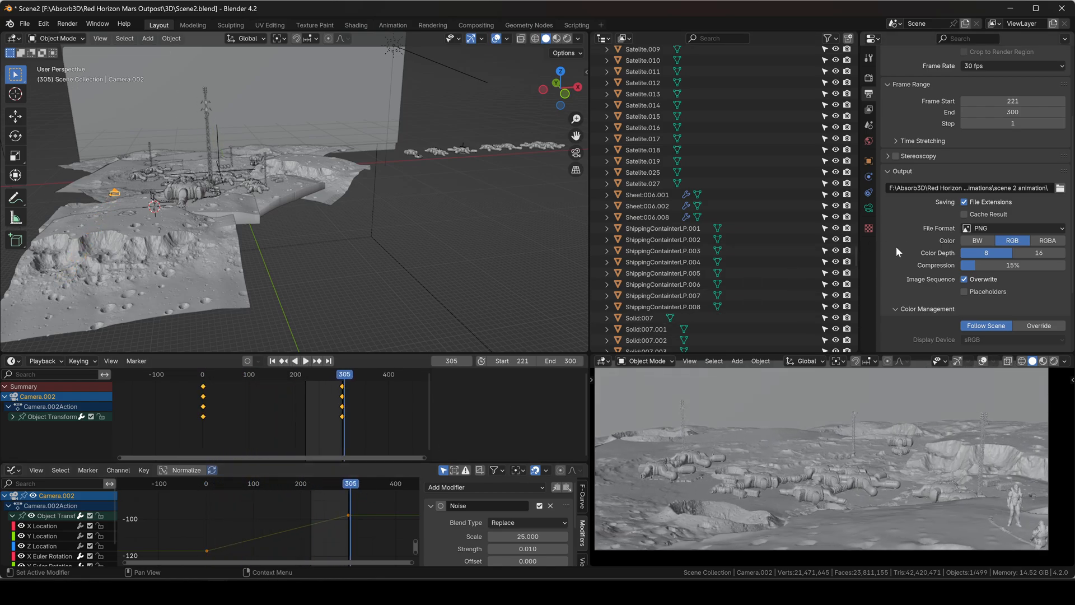
- Show the camera's data properties and examine its Depth of Field focus object setting
middle_click_drag(220, 227, 369, 219)
left_click(868, 209)
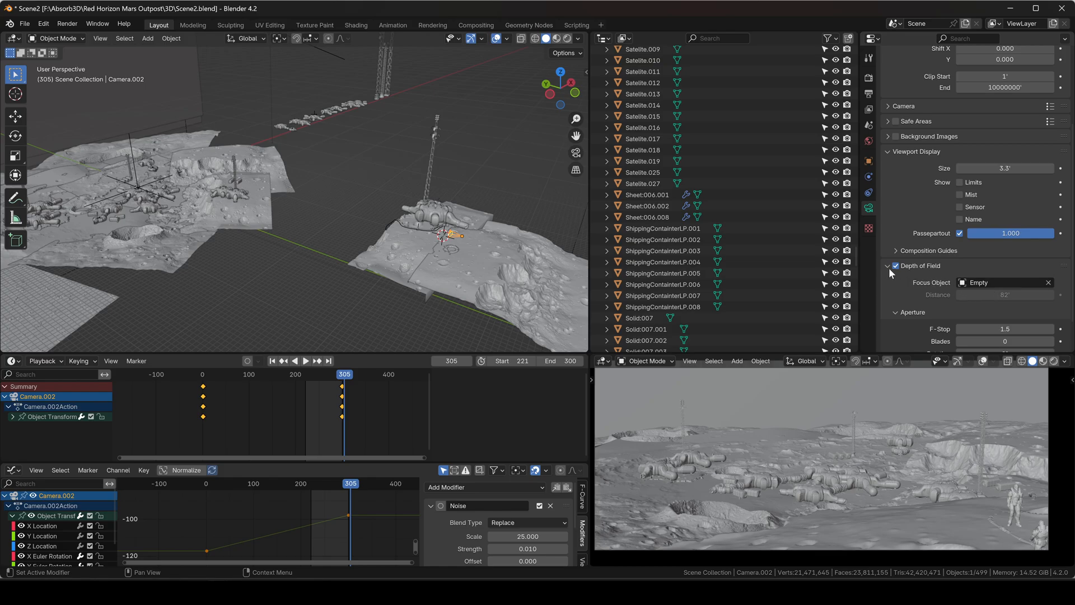
middle_click_drag(471, 239, 415, 220, "shift")
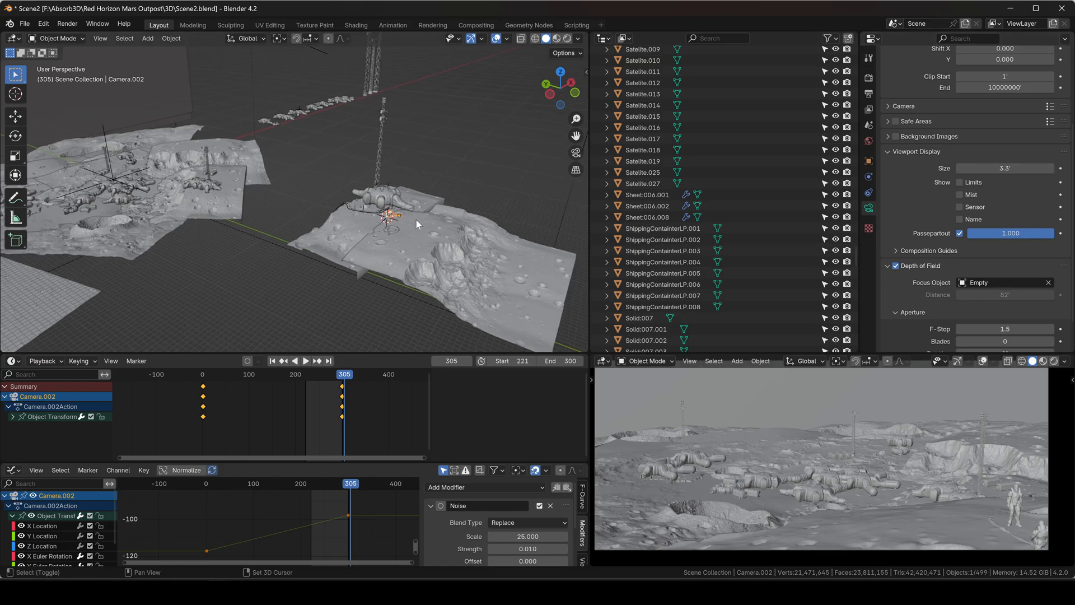
scroll(906, 292, "down", 1)
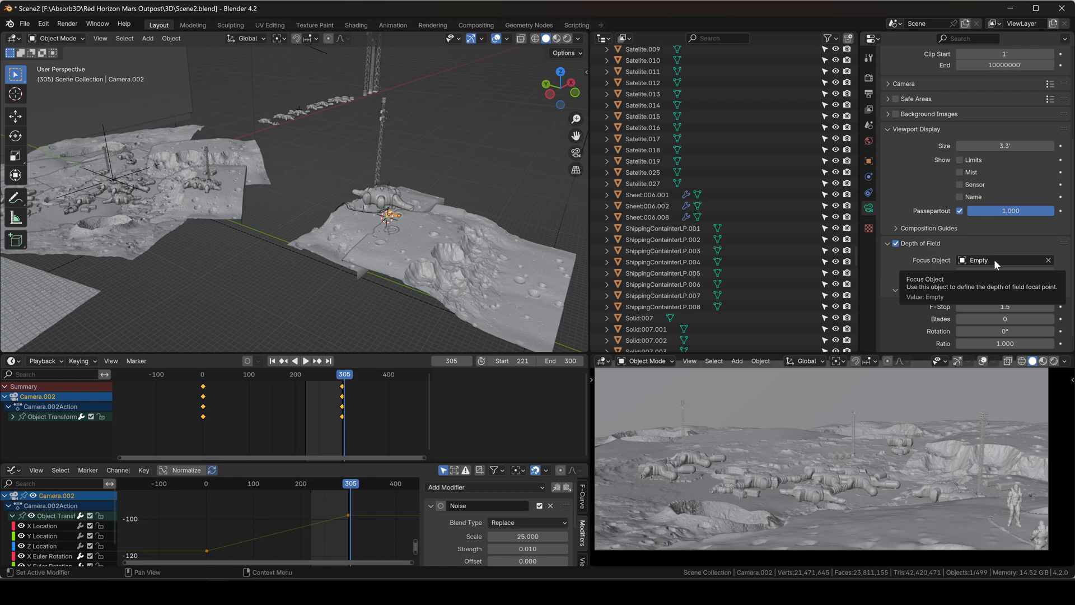
- Clear the Empty from the camera's Depth of Field focus object, and undo the removal
left_click(1047, 261)
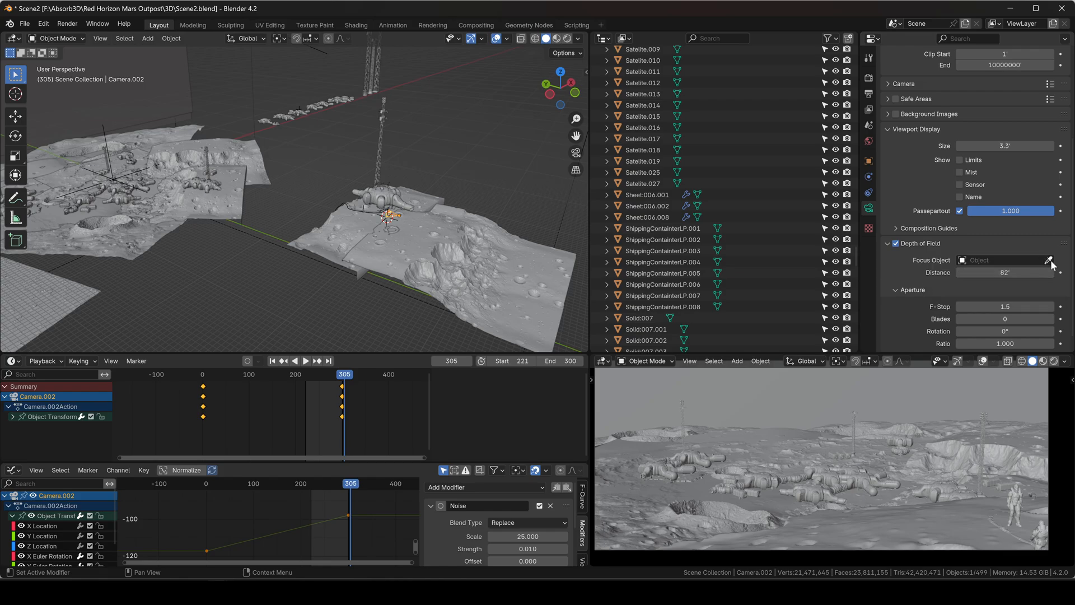
scroll(438, 178, "up", 6)
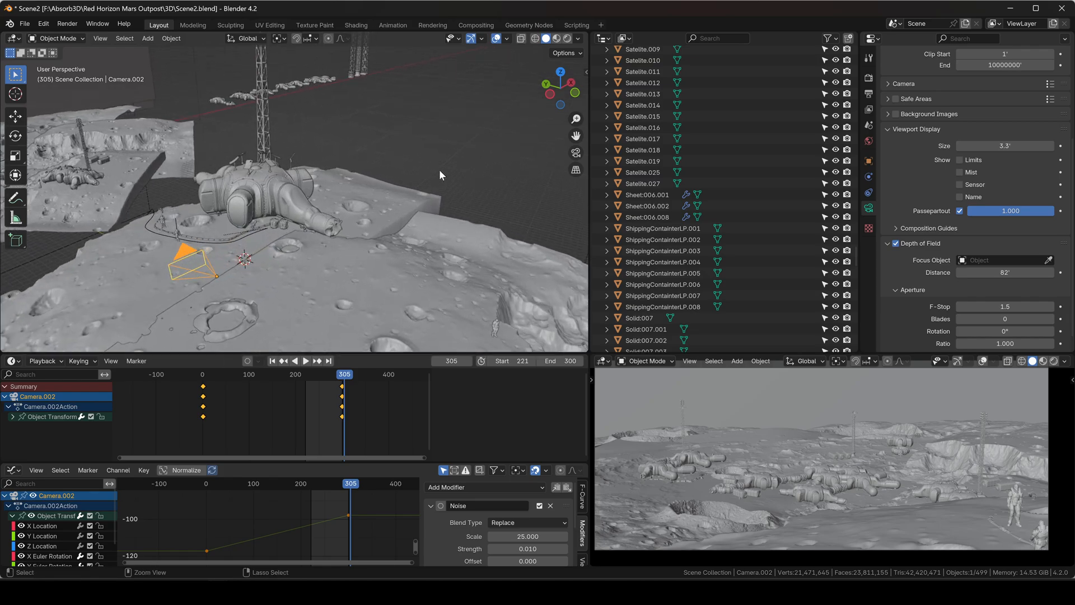
scroll(445, 175, "down", 8)
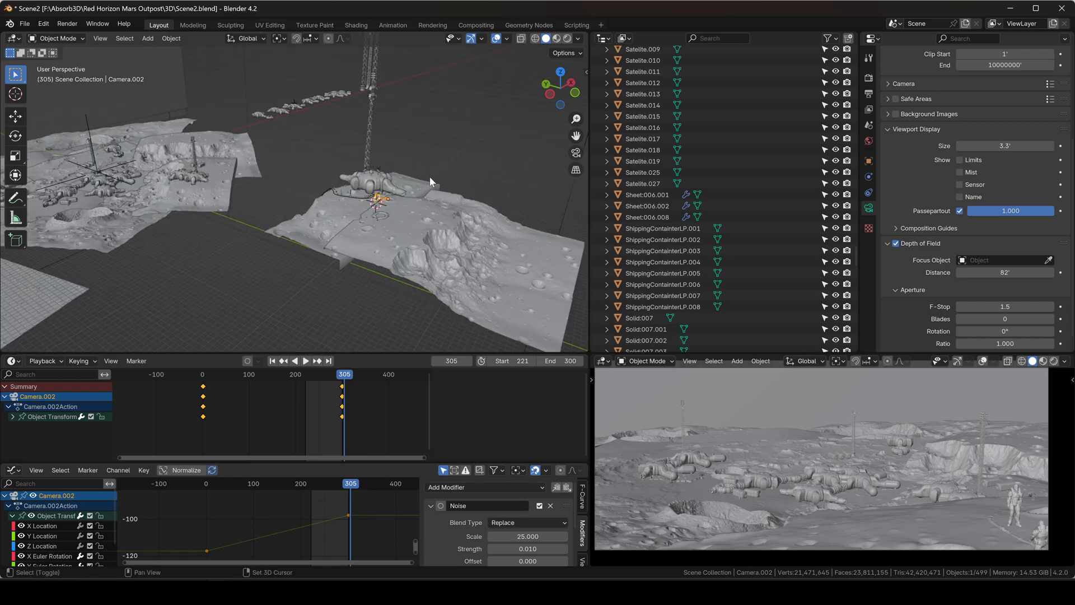
key("ctrl+z")
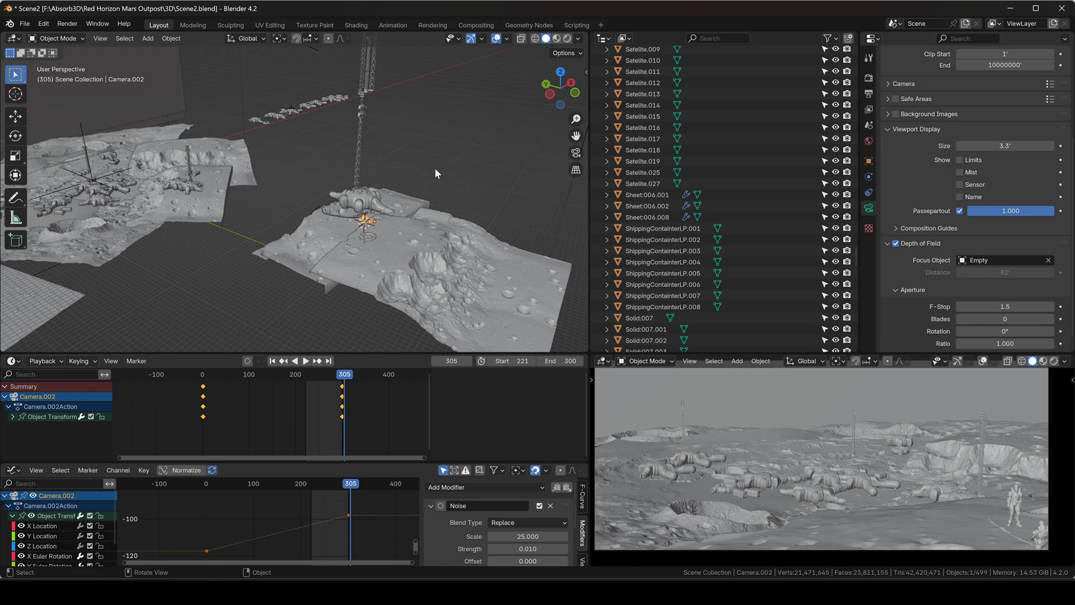
- Deselect the camera and scrub the timeline back to frame 0
left_click(434, 167)
middle_click_drag(435, 167, 463, 170)
key("space")
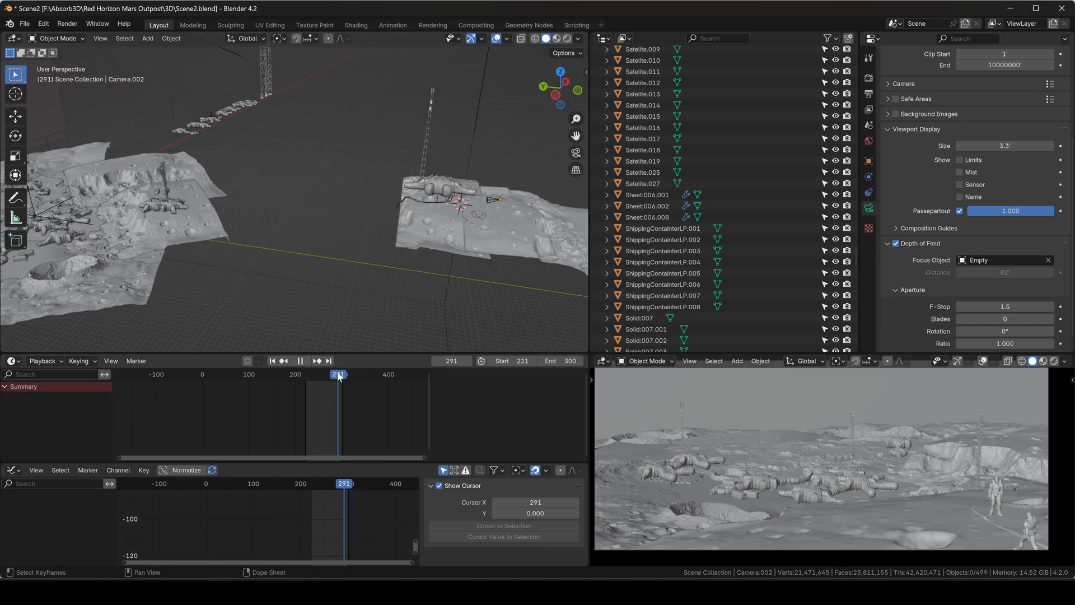
left_click_drag(340, 372, 201, 375)
key("space")
middle_click_drag(390, 215, 433, 238)
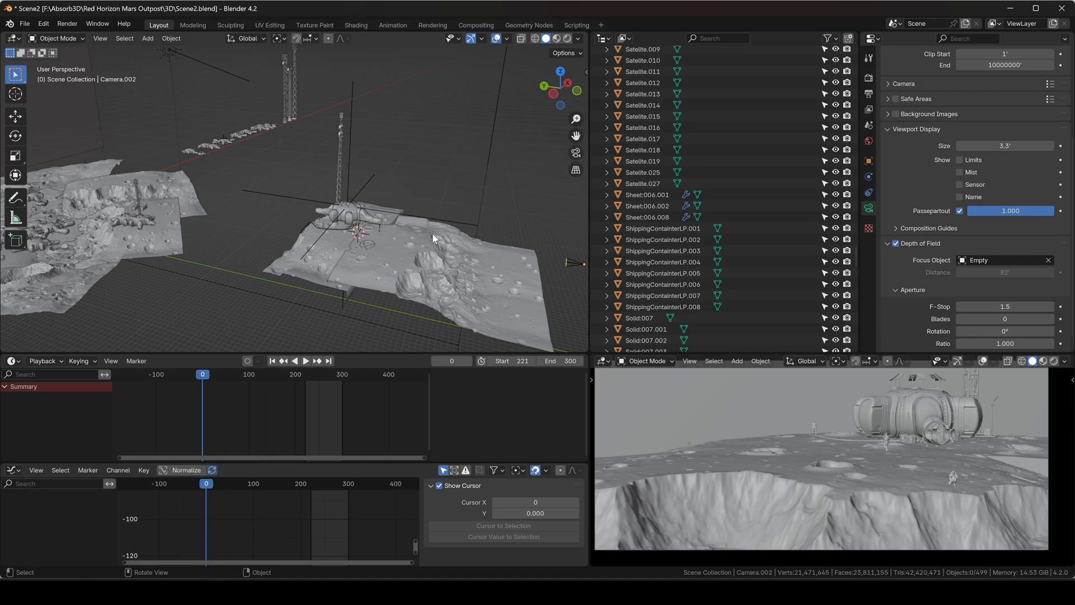
- Select the large plain-axes empty at the habitat and examine its placement in the scene
middle_click_drag(444, 192, 388, 186)
left_click(384, 192)
scroll(338, 233, "up", 5)
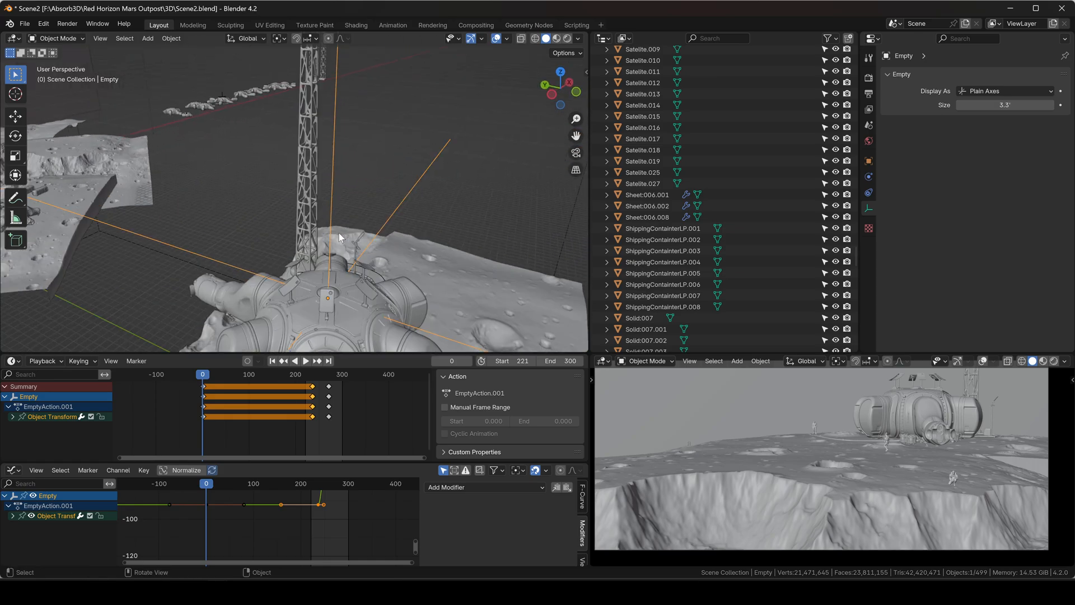
scroll(341, 238, "down", 5)
middle_click_drag(355, 253, 346, 223, "shift")
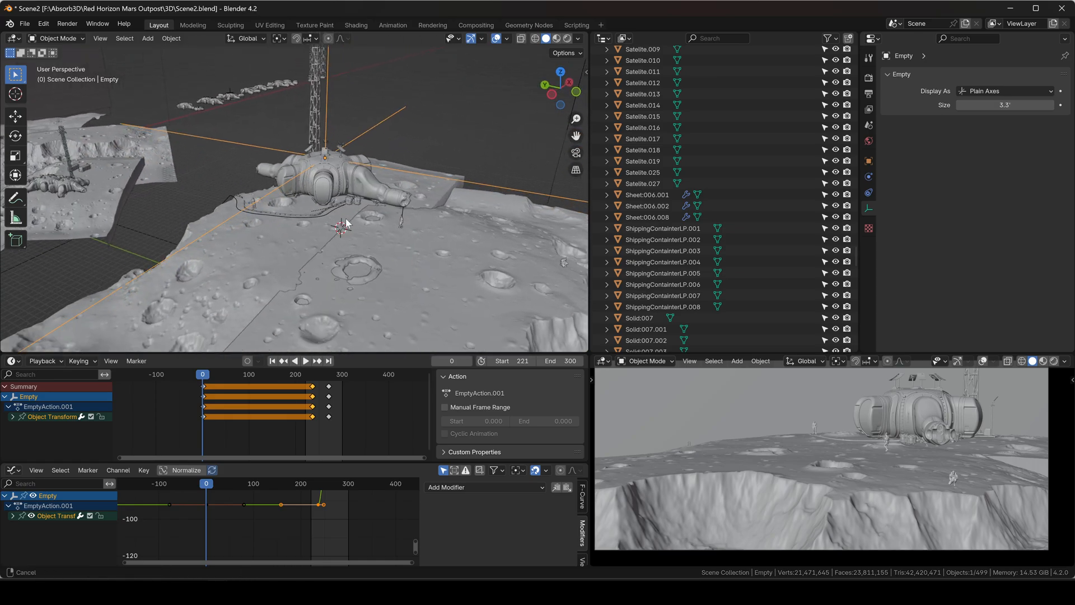
scroll(340, 227, "down", 4)
- Check the focus object in Camera.002's Depth of Field settings, and reselect the empty at the habitat
left_click(493, 280)
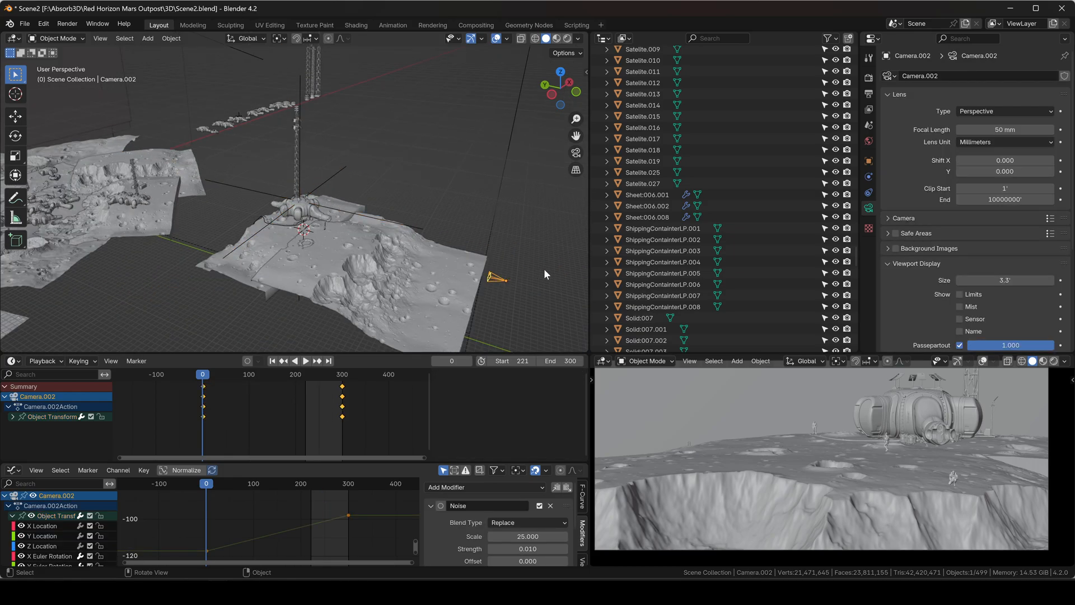
scroll(917, 275, "down", 5)
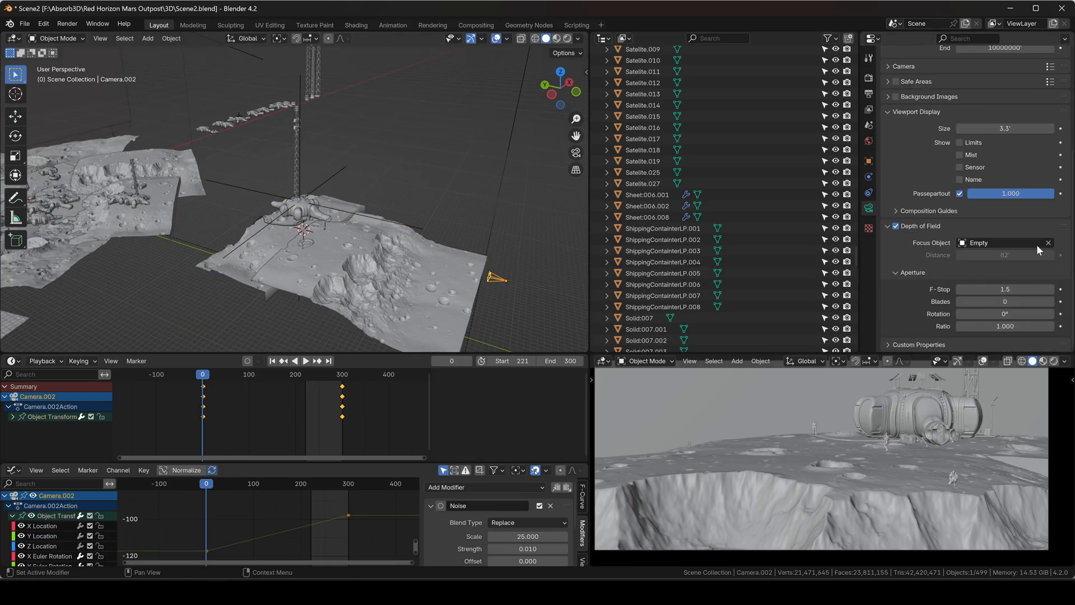
left_click(328, 178)
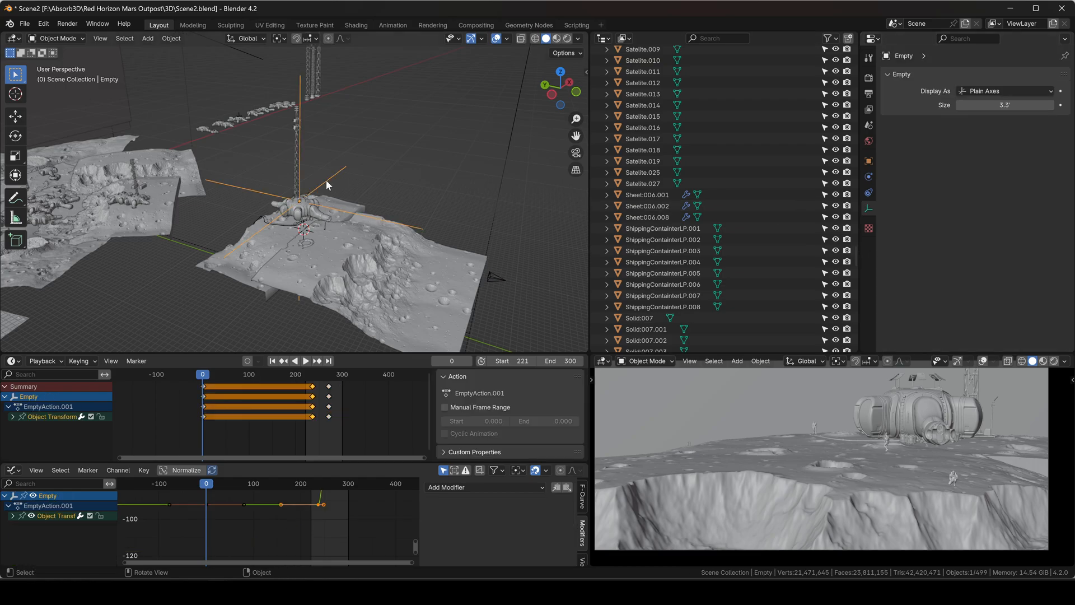
middle_click_drag(324, 179, 351, 218)
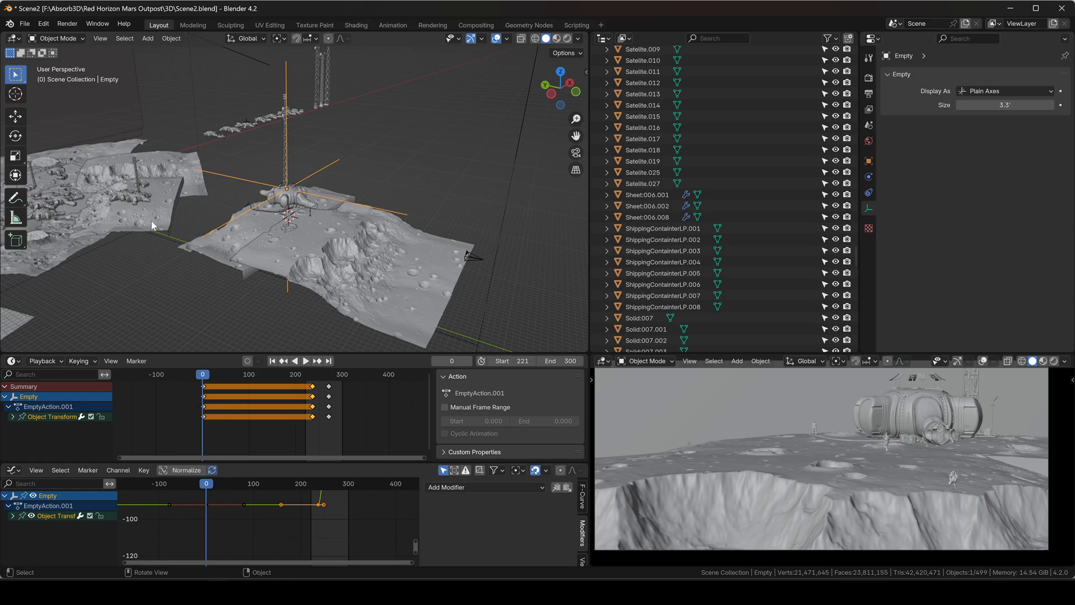
- Scrub the timeline to frame 116 with the empty selected, comparing its position with the habitat and the distant colony
left_click_drag(207, 375, 273, 375)
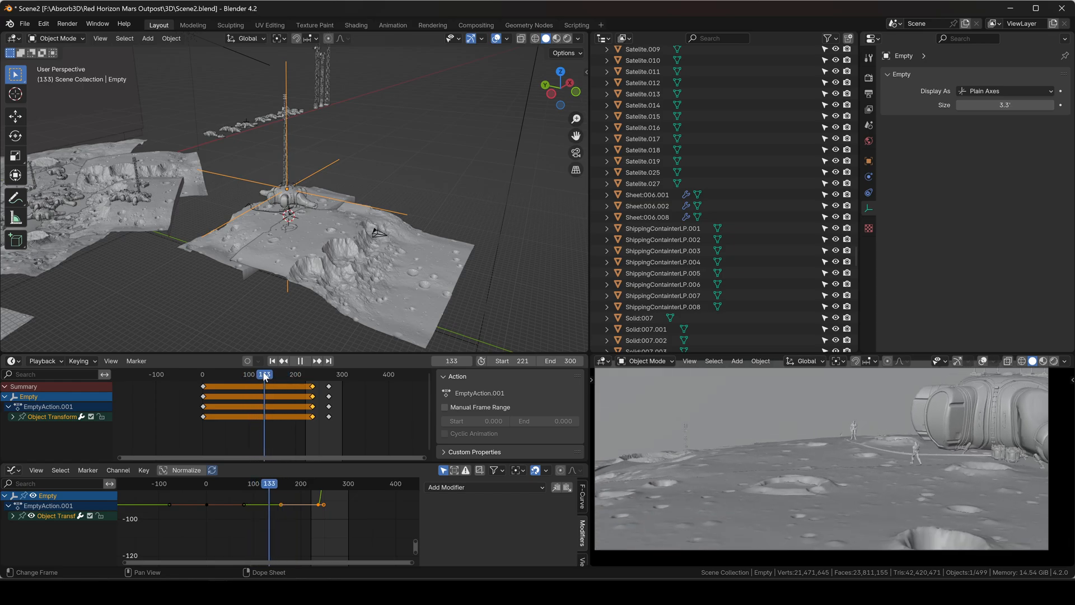
key("Escape")
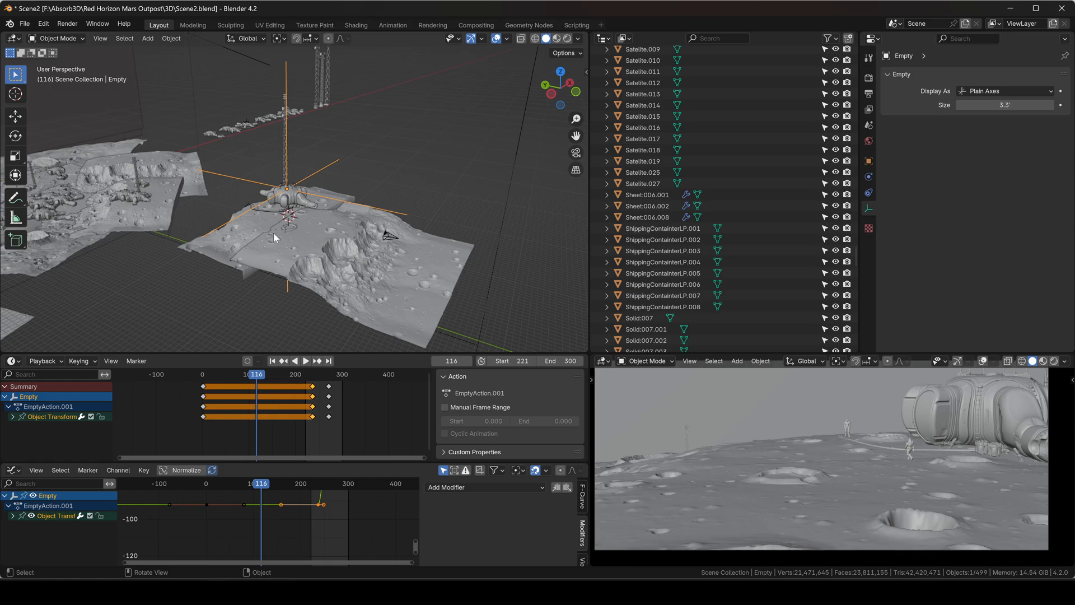
middle_click_drag(273, 233, 425, 222, "shift")
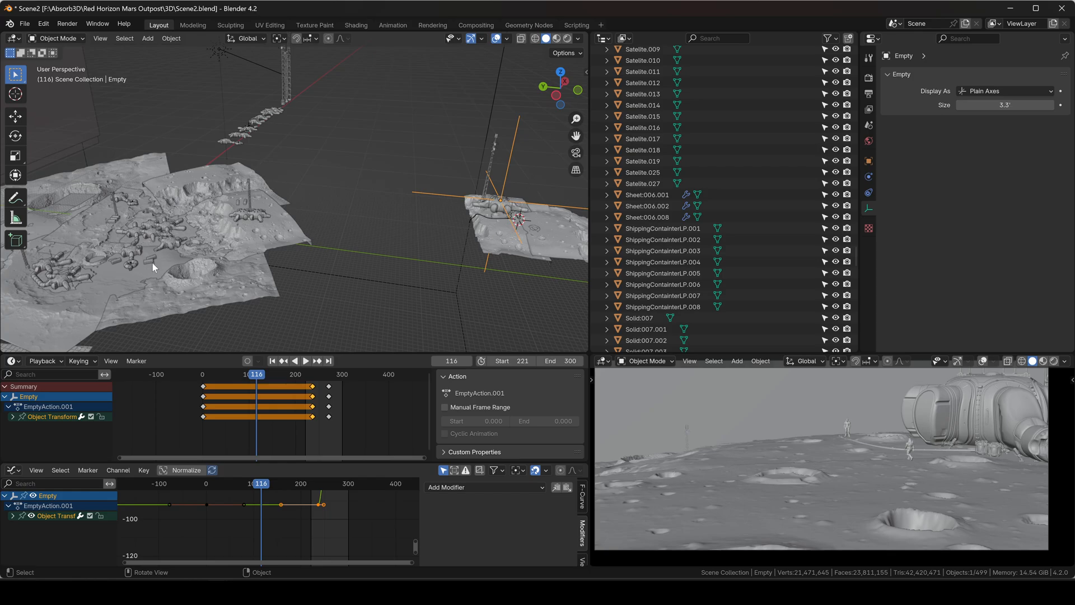
middle_click_drag(533, 162, 416, 153, "shift")
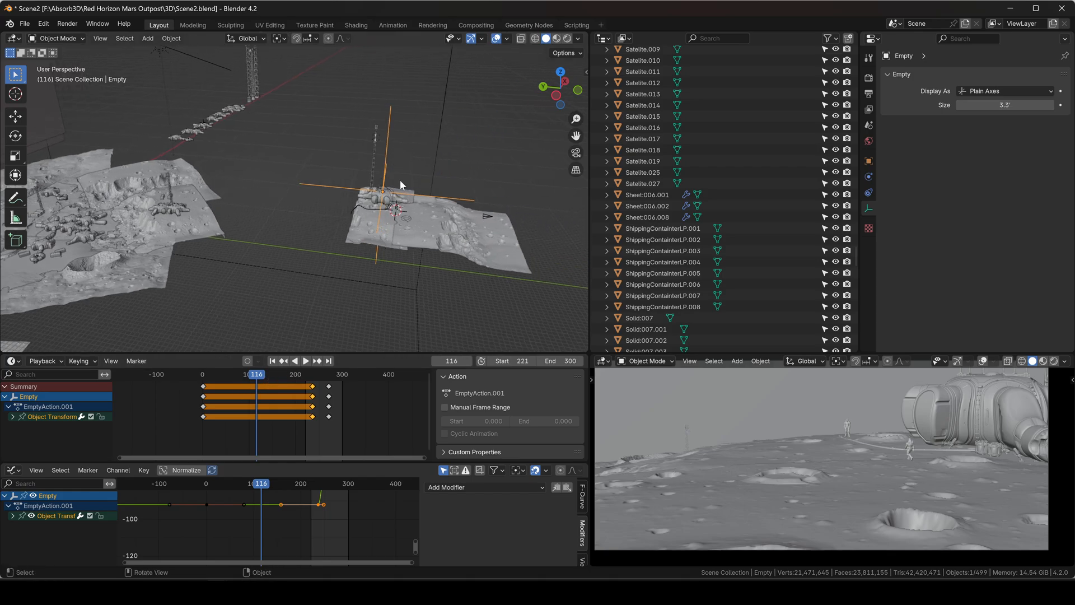
scroll(370, 109, "up", 4)
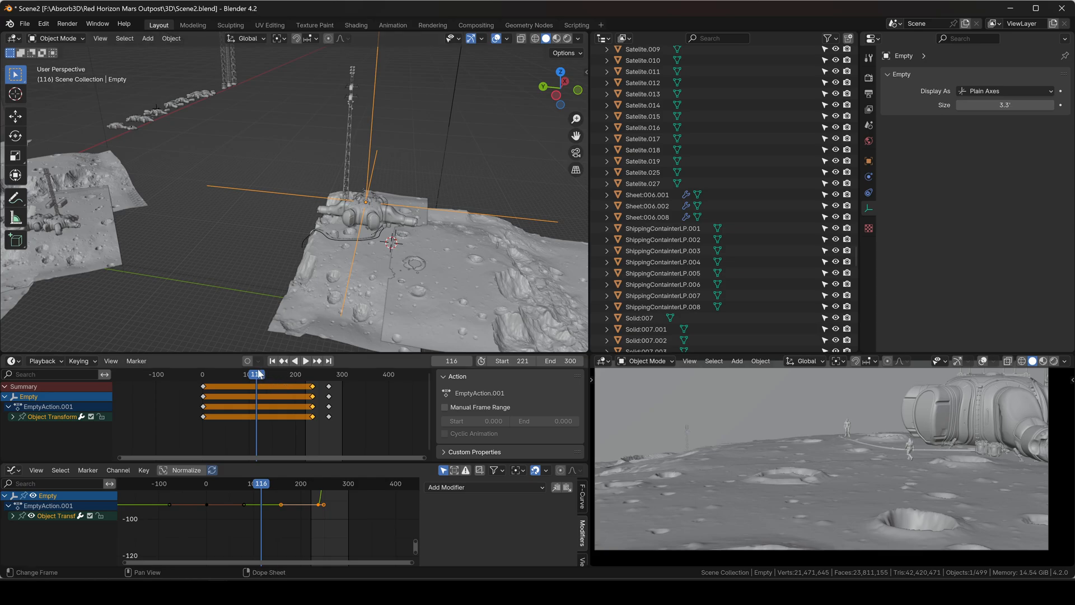
- Scrub to frame 236 and on to frame 270, examining how the empty travels between its last two keyframes
left_click_drag(258, 369, 313, 373)
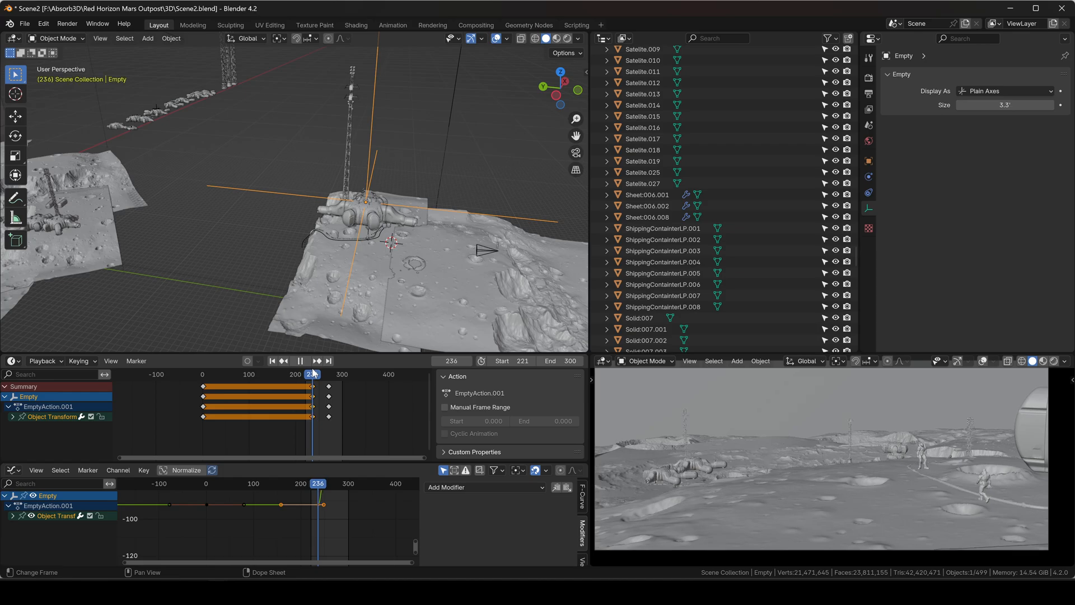
scroll(278, 290, "down", 2)
middle_click_drag(277, 289, 340, 290, "shift")
left_click_drag(315, 375, 329, 376)
middle_click_drag(260, 294, 324, 278, "shift")
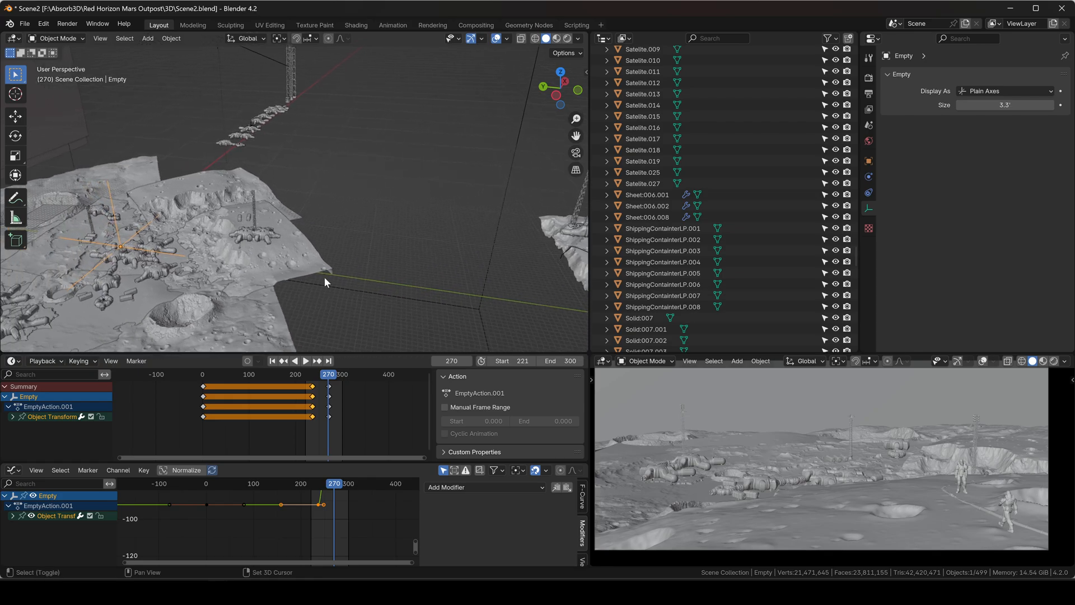
middle_click_drag(354, 241, 327, 236, "shift")
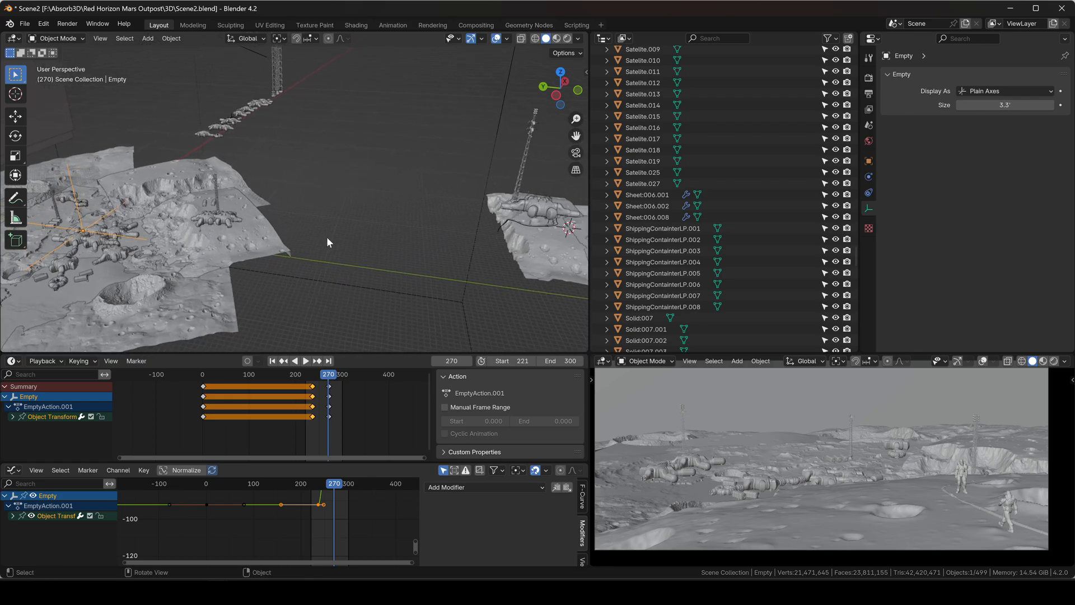
- Scrub the timeline back to frame 236 to examine where the empty's focus shift starts
left_click(314, 379)
key("space")
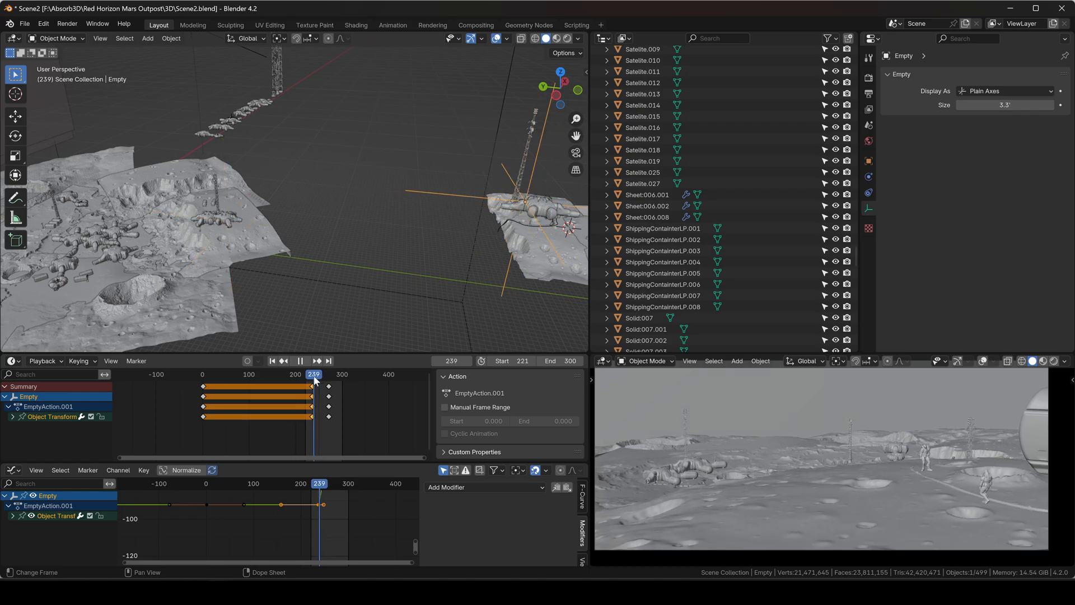
left_click(314, 379)
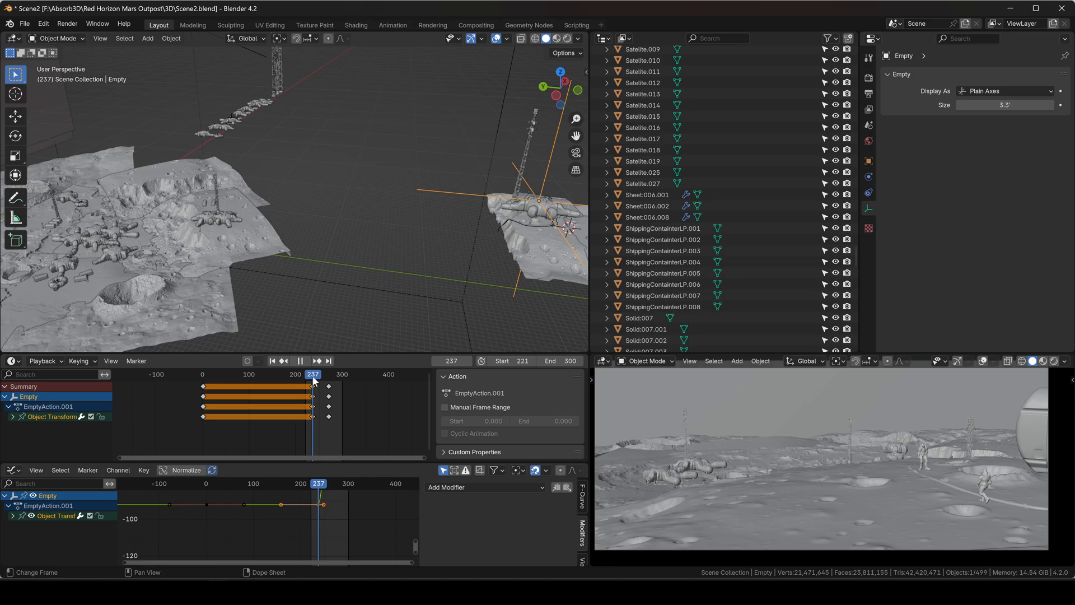
left_click(314, 380)
key("space")
left_click(311, 376)
key("Escape")
- Try to move the empty from the habitat towards the distant colony, and recheck its motion back to frame 236
key("g")
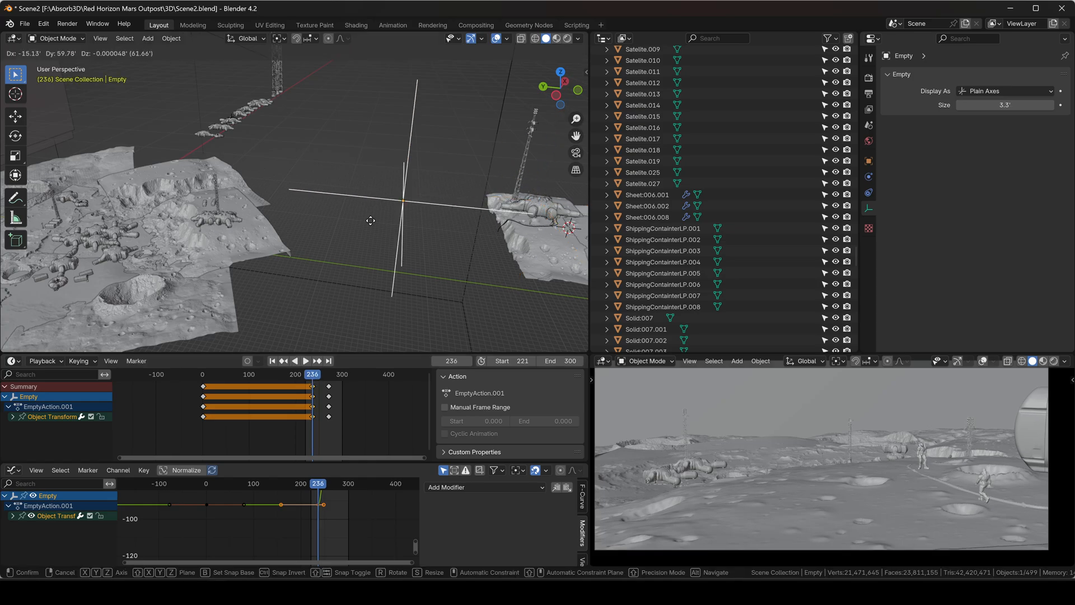
key("Escape")
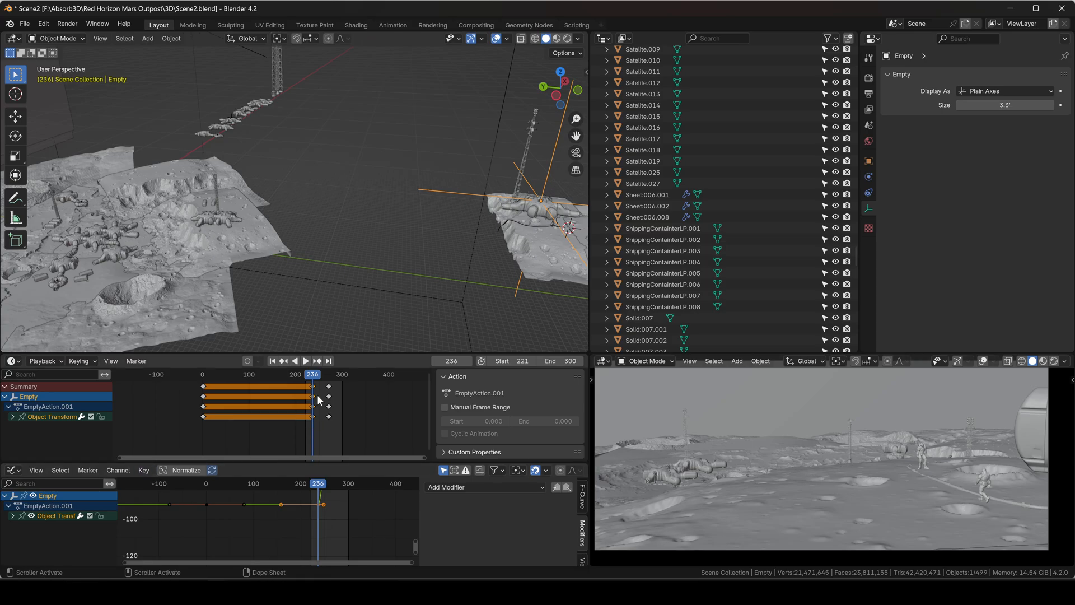
key("space")
left_click_drag(330, 380, 312, 381)
- Switch to VLC media player, play scene2 animation.mp4 to review the rendered shot, and return to the Blender scene
left_click(710, 591)
key("space")
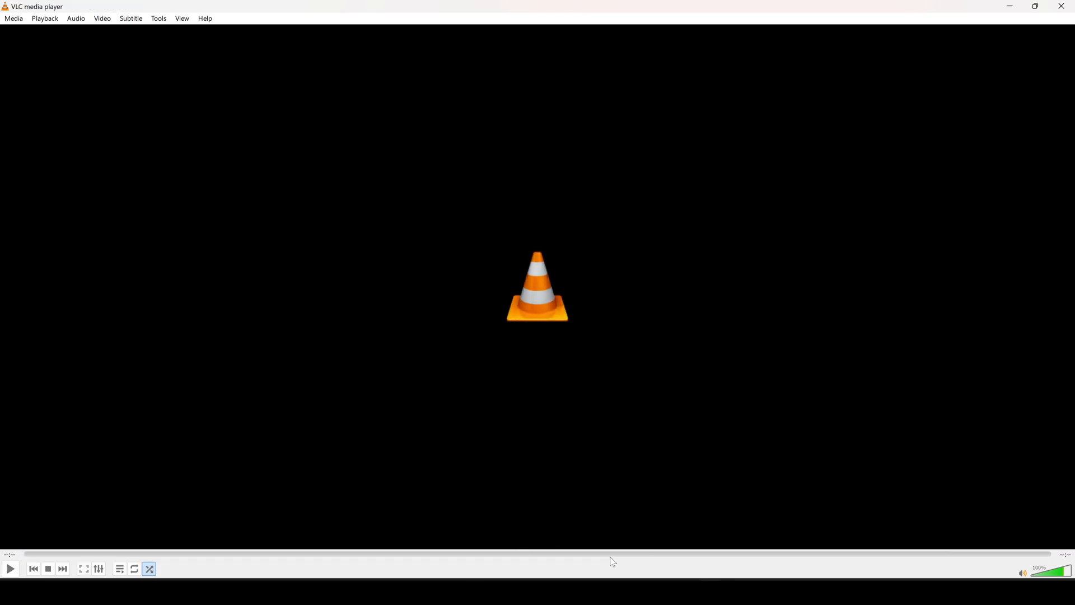
key("space")
left_click(555, 554)
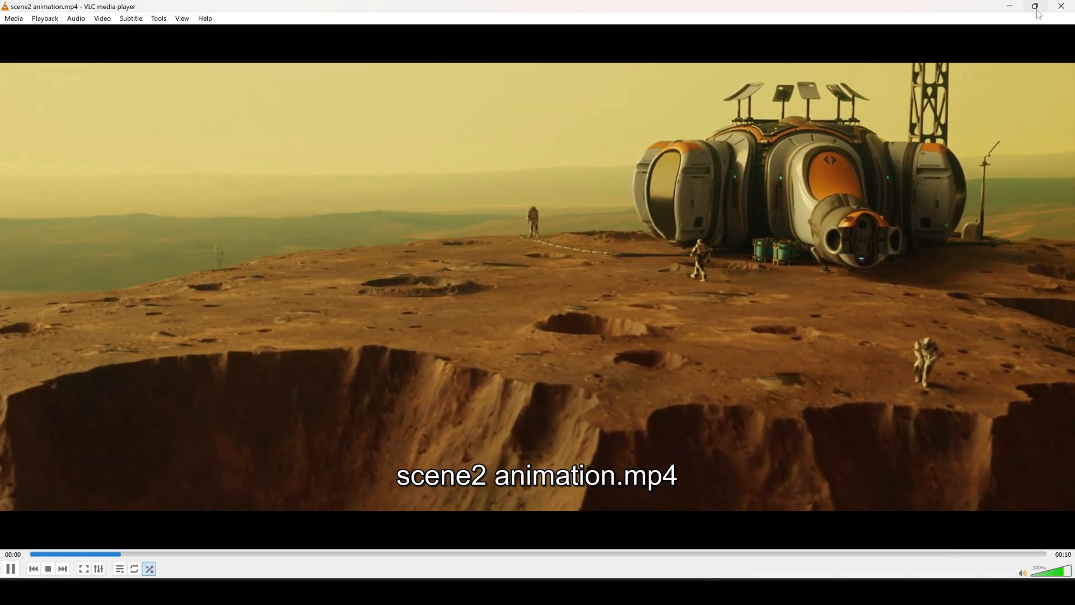
left_click(1036, 9)
left_click(891, 164)
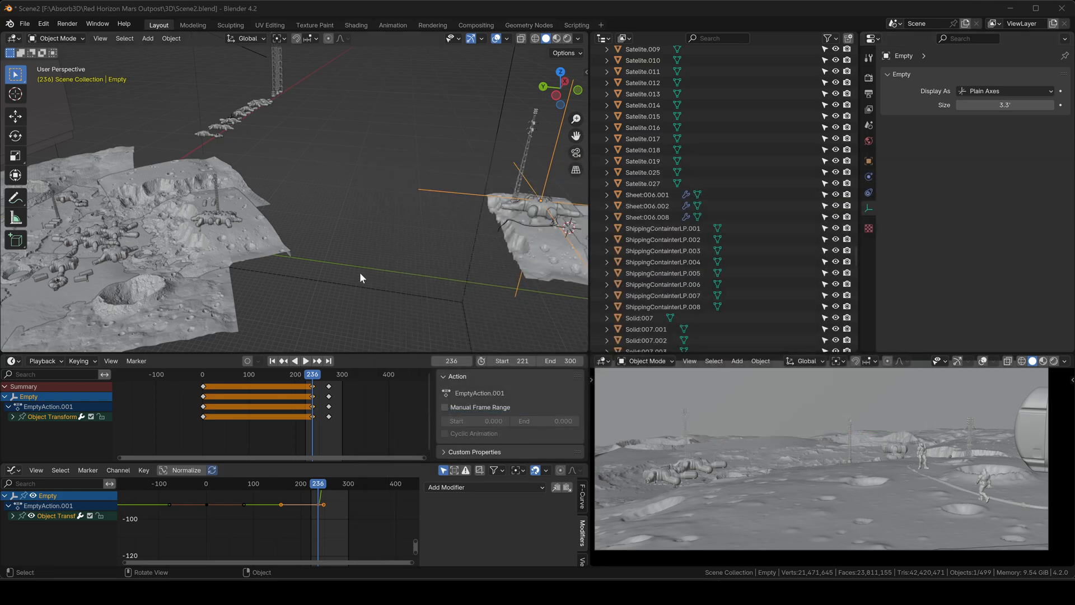
middle_click_drag(344, 197, 398, 170)
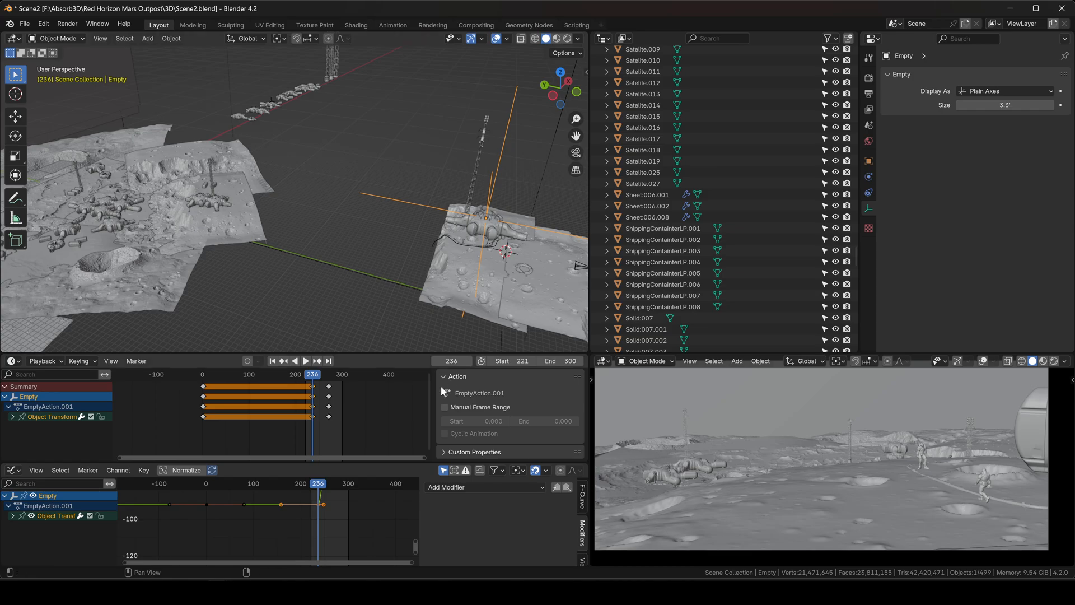
- Select the shot camera near the habitat and examine its Depth of Field focus object and aperture settings
scroll(661, 251, "up", 2)
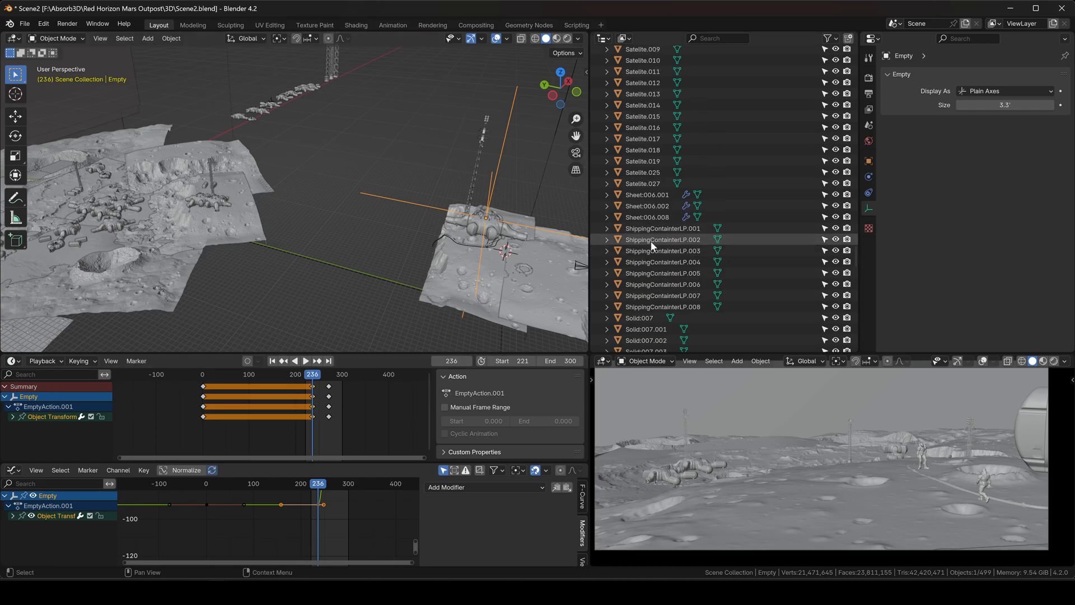
middle_click_drag(560, 246, 429, 247)
left_click(393, 248)
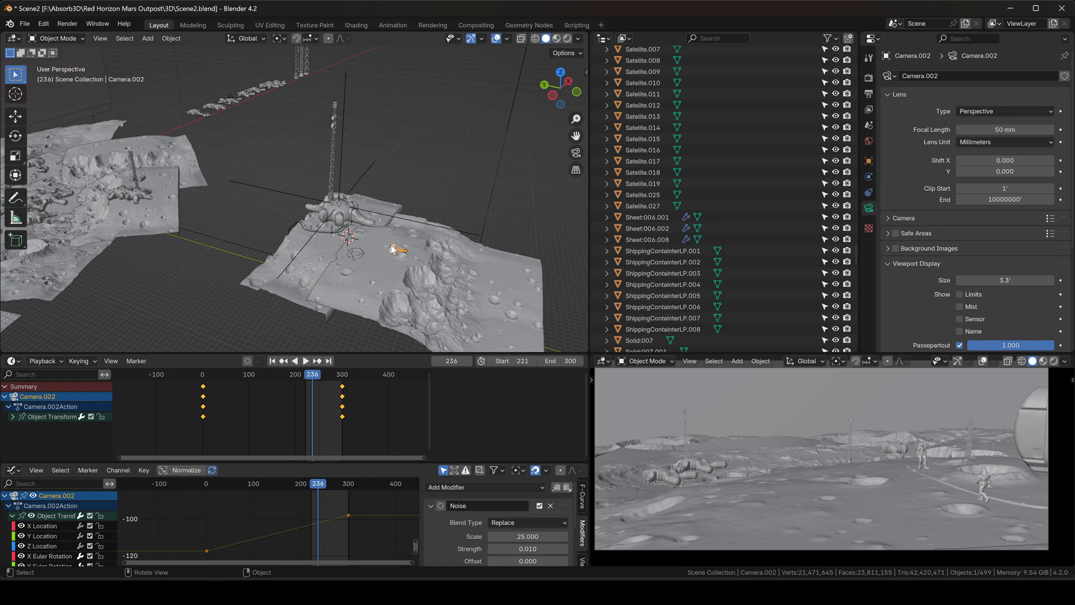
scroll(945, 233, "down", 4)
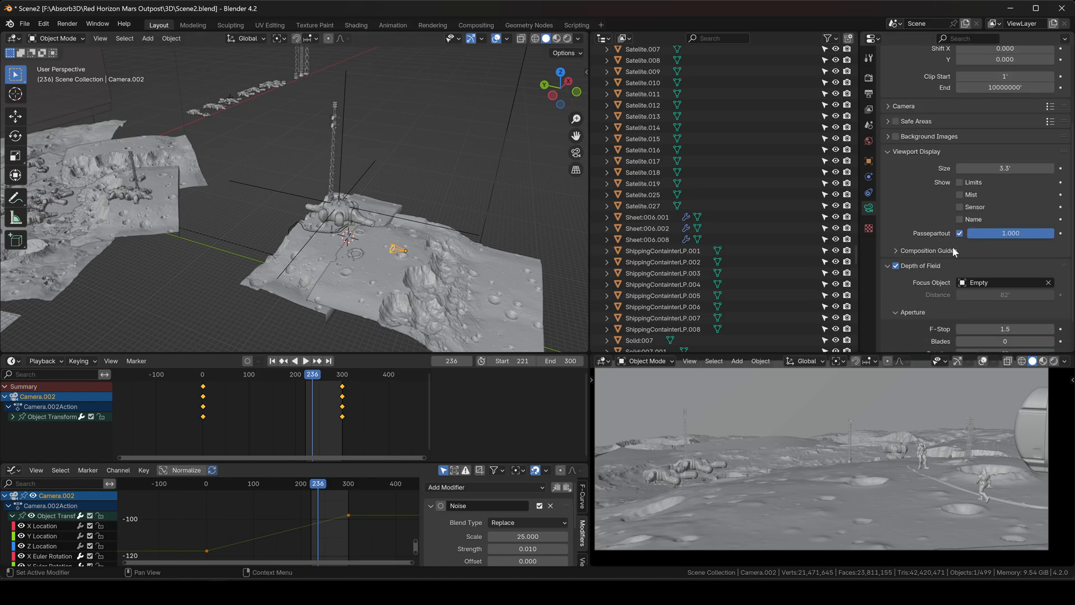
scroll(953, 249, "down", 2)
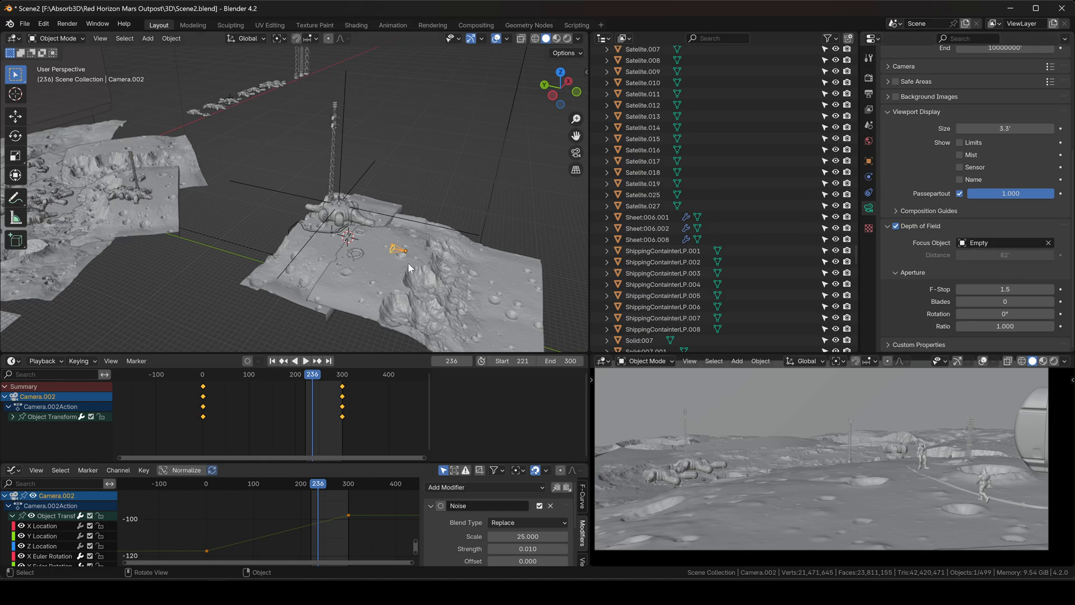
- Scrub the timeline back to frame 0 to examine the camera's starting position and view
scroll(404, 254, "down", 3)
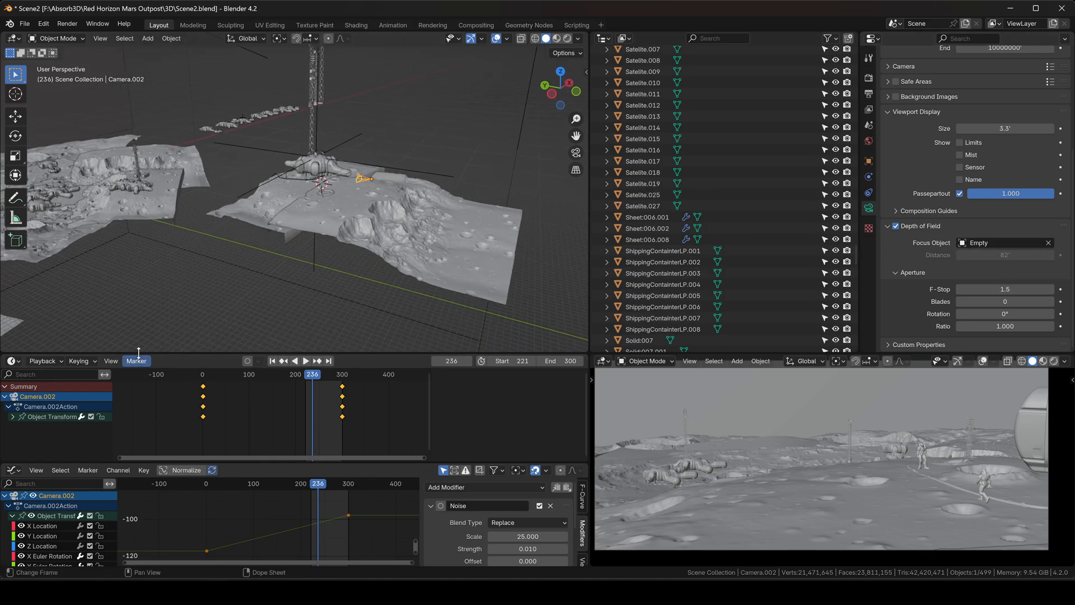
middle_click_drag(296, 212, 374, 271, "shift")
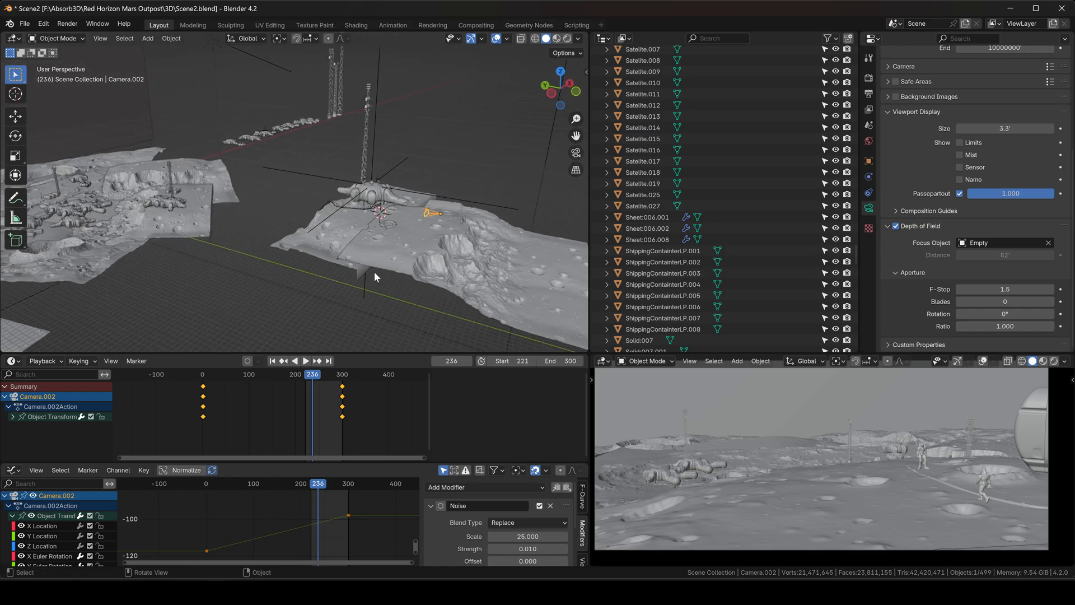
left_click_drag(316, 378, 203, 387)
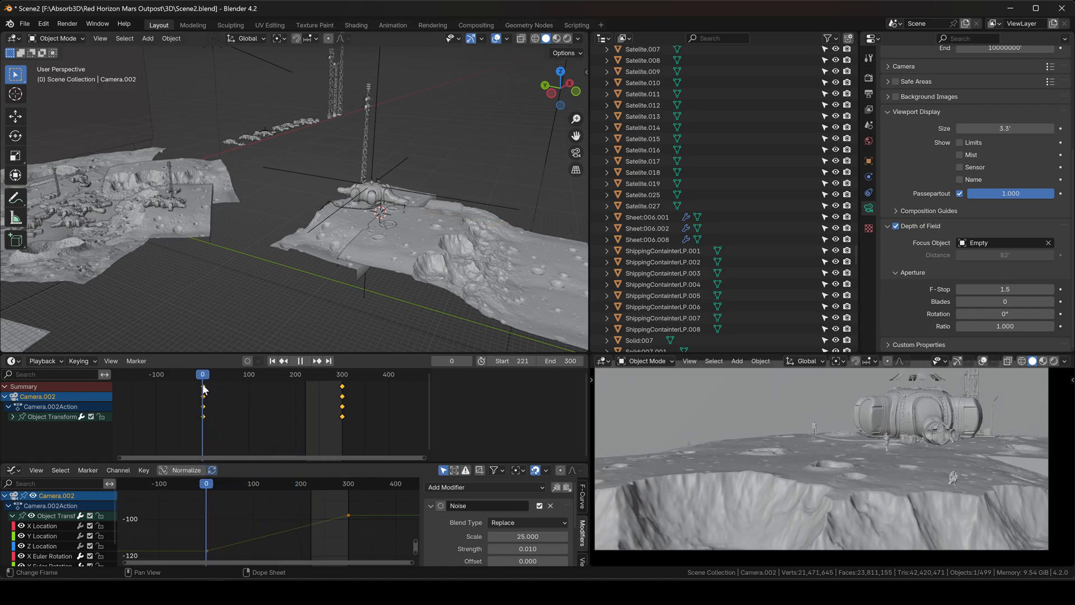
middle_click_drag(415, 226, 390, 224, "shift")
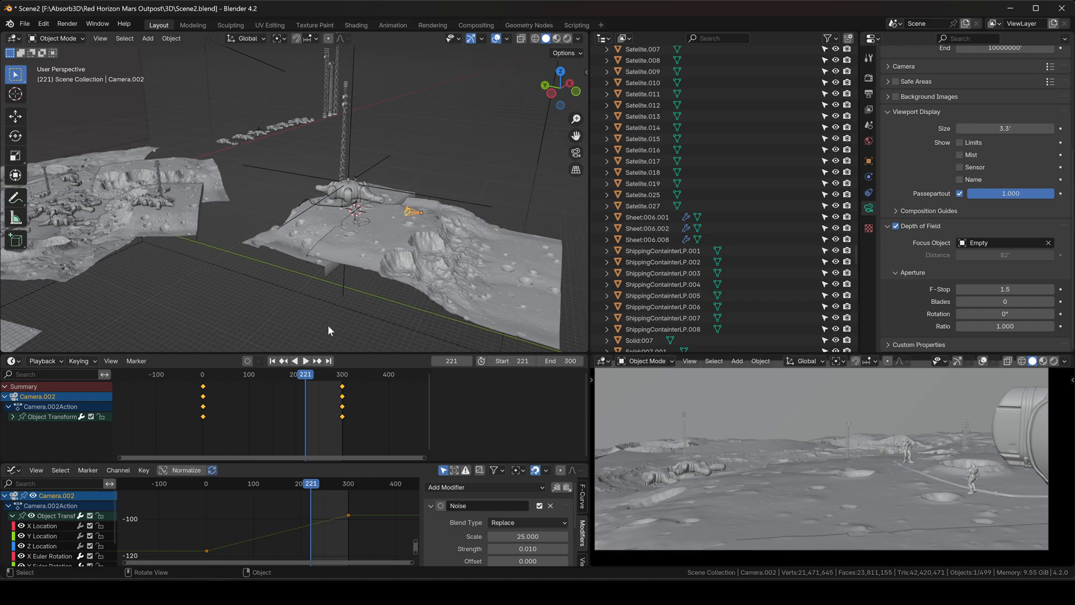
- Set the scene's start frame to 1 and return the timeline to the first frame
left_click(870, 93)
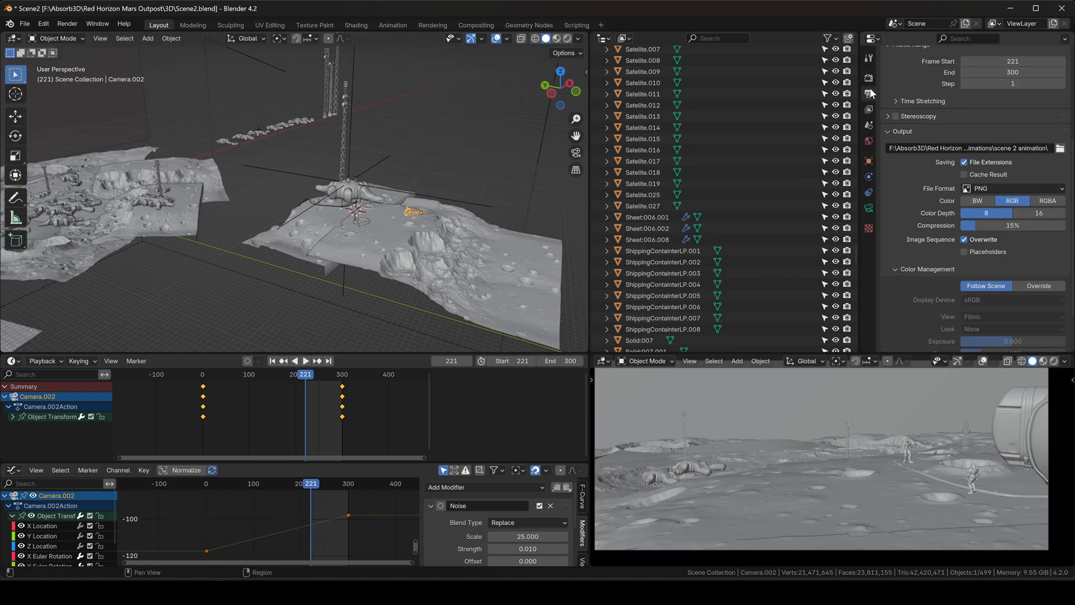
left_click(1012, 61)
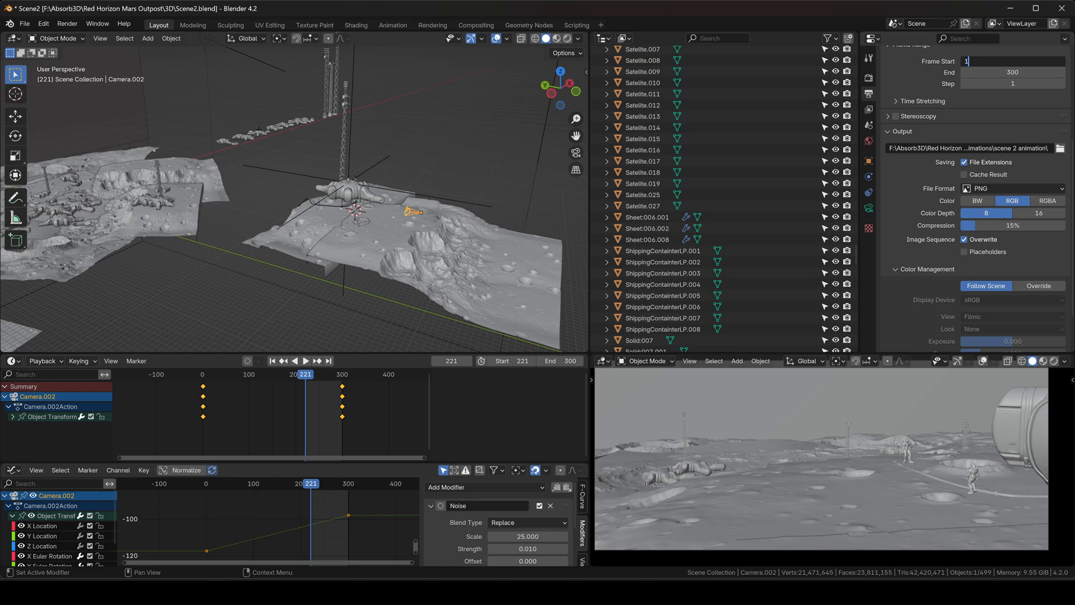
type("1")
key("Return")
left_click(272, 361)
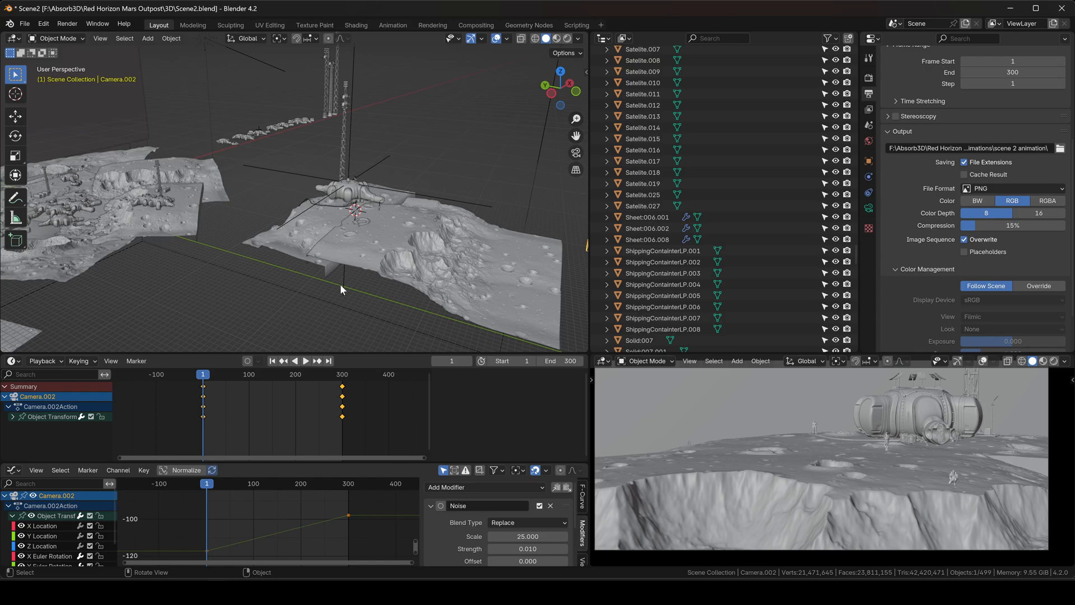
- Play the camera animation, scrub back through its middle section, and stop playback at frame 155
key("space")
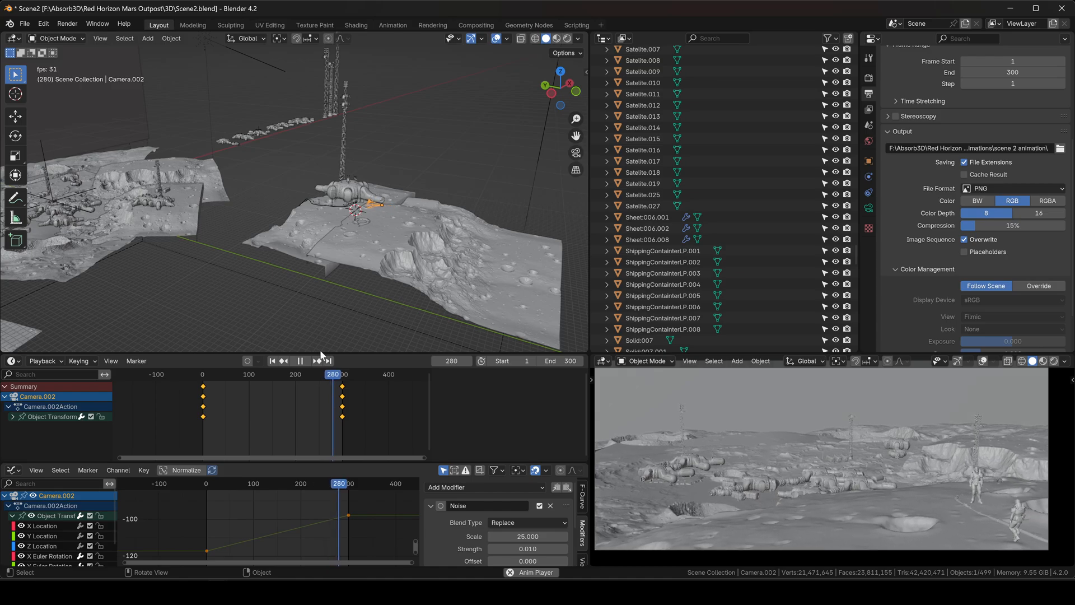
left_click_drag(331, 378, 261, 380)
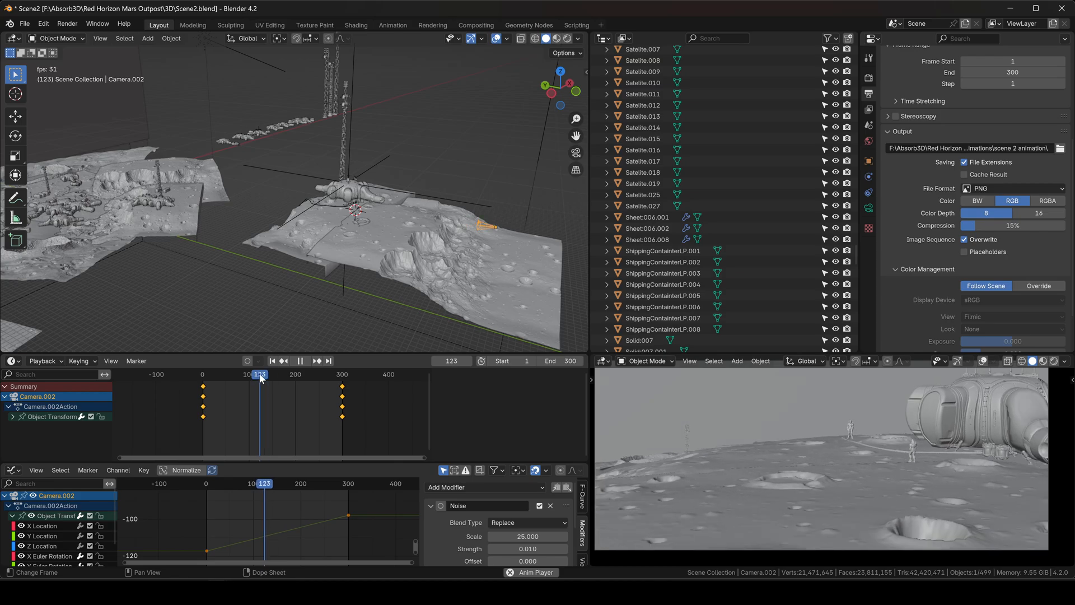
left_click_drag(295, 373, 271, 384)
left_click(300, 360)
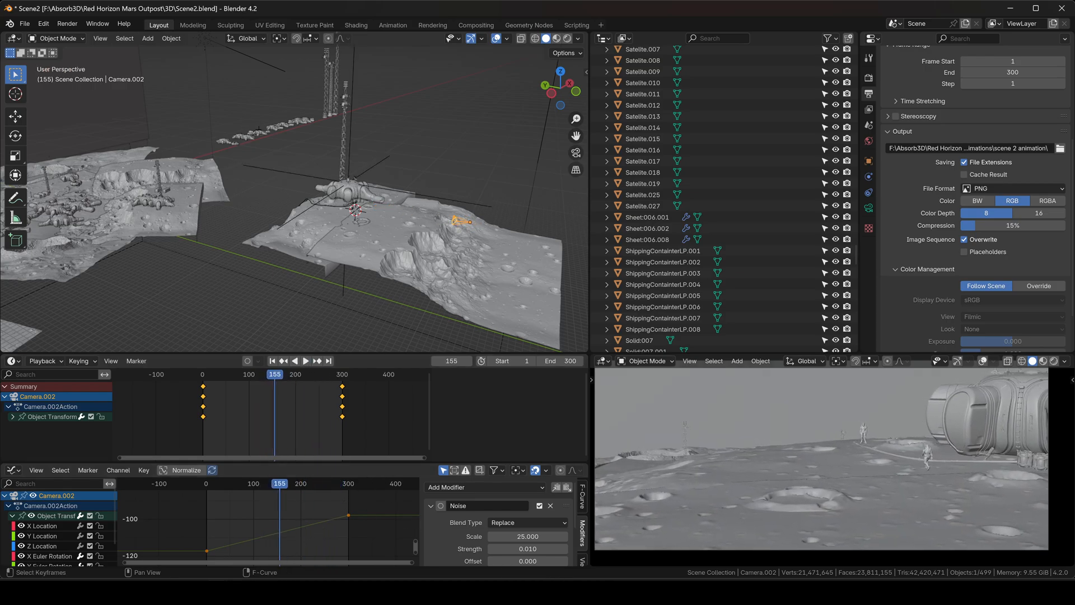
- Switch to the unsaved Blender scene and move the camera back from the figure along Y to about -43.5'
mouse_move(218, 592)
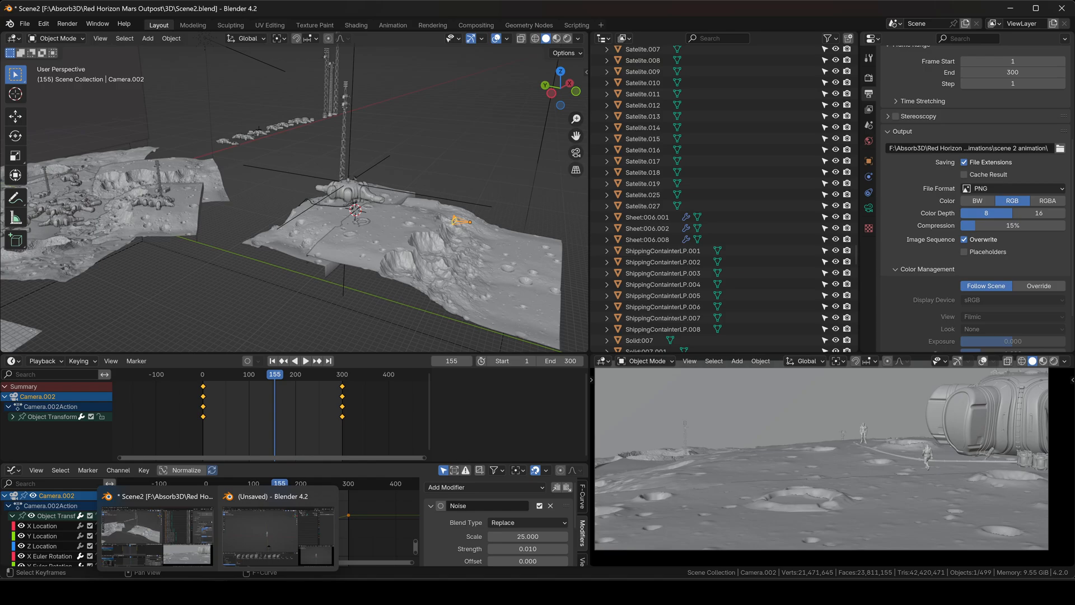
left_click(241, 526)
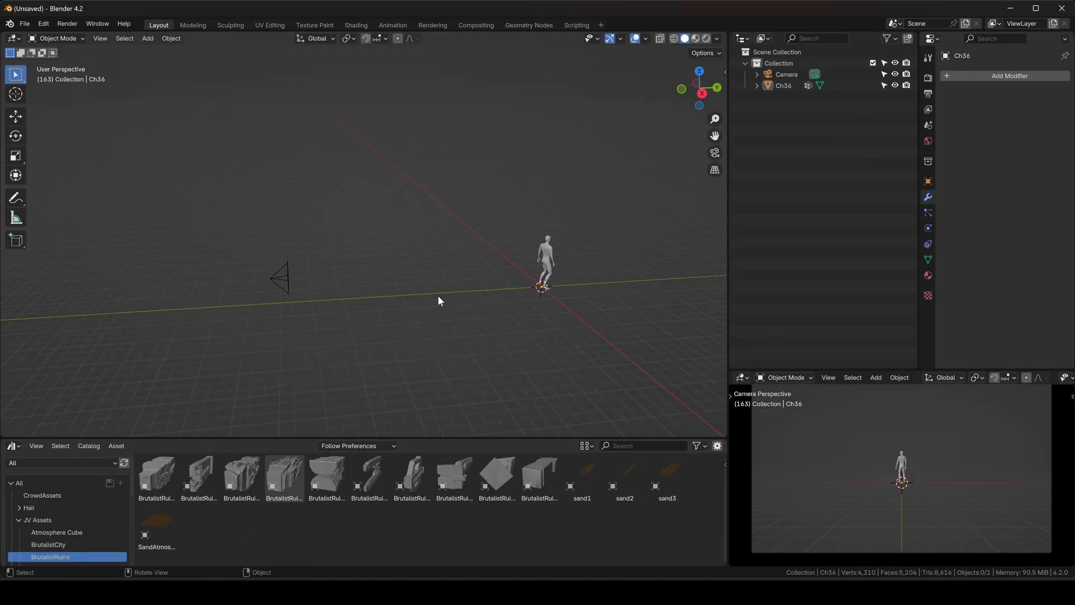
left_click(285, 276)
middle_click_drag(284, 276, 409, 297)
key("g")
key("y")
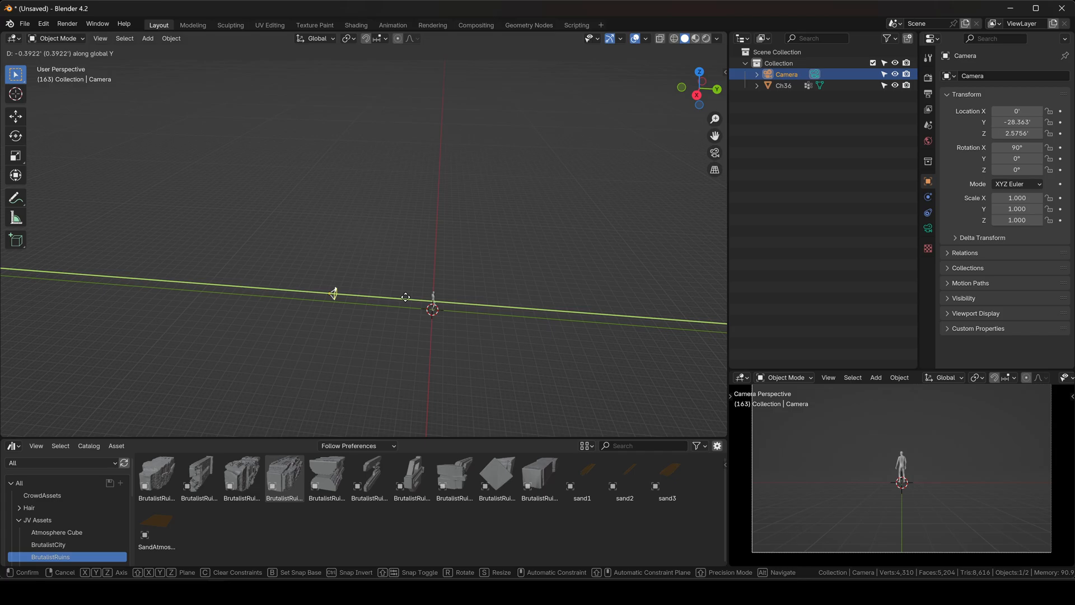
right_click(340, 291)
key("g")
key("y")
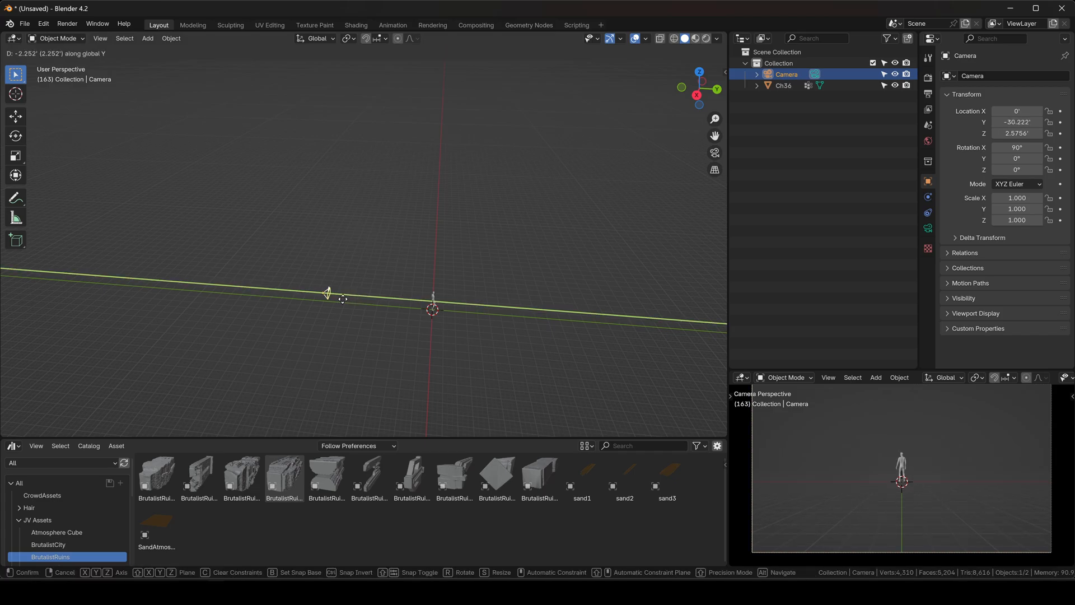
left_click(304, 301)
- Add a plane under the figure and scale it into a long ground strip along Y, extending behind the camera
key("shift+a")
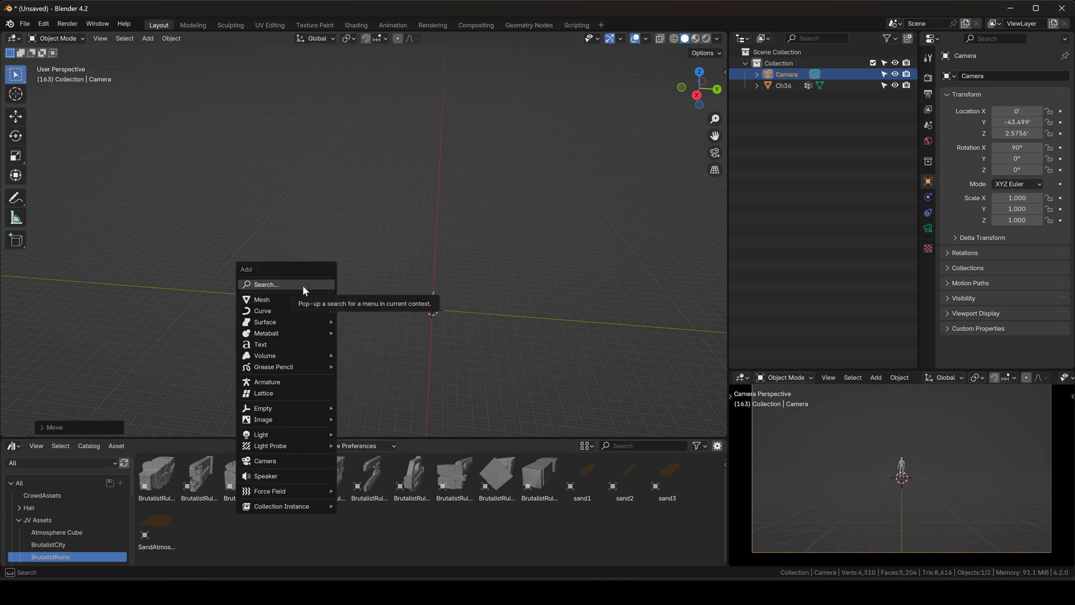
mouse_move(301, 301)
left_click(359, 297)
key("s")
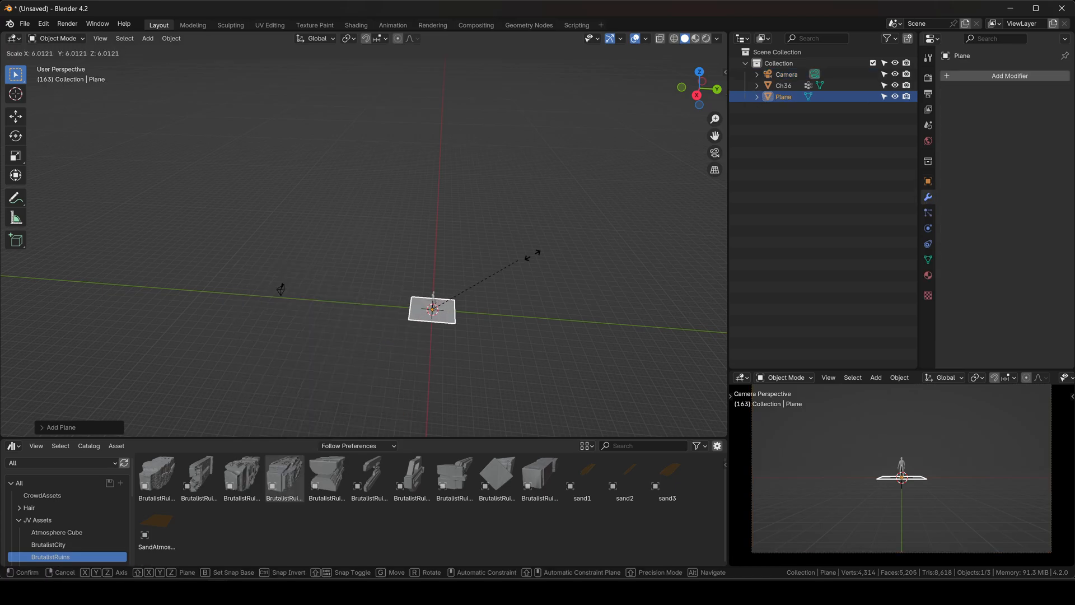
key("y")
left_click(693, 114)
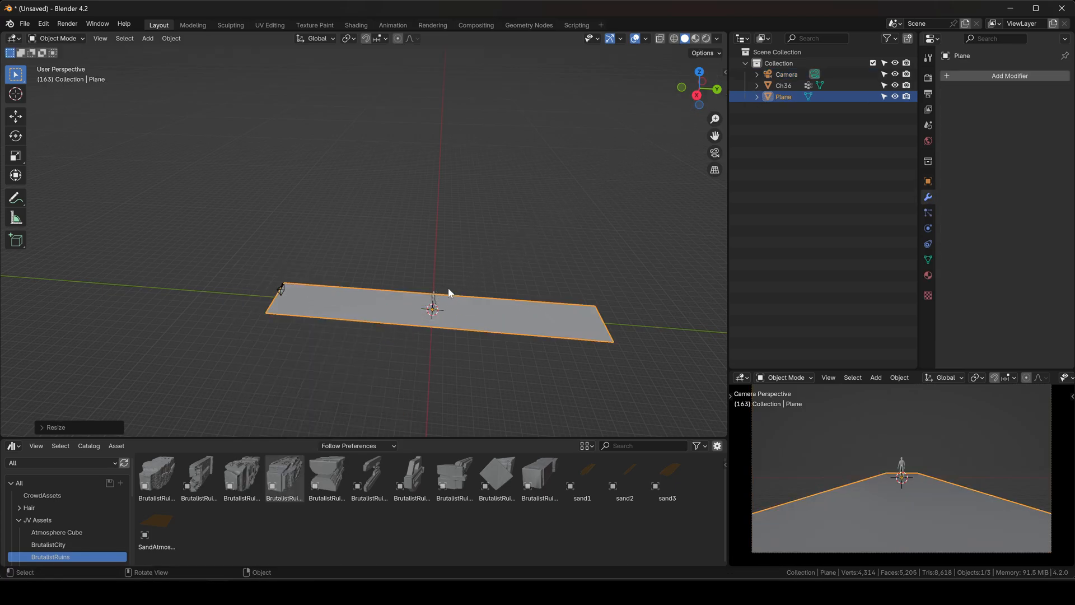
key("s")
key("y")
left_click(489, 269)
key("s")
left_click(517, 263)
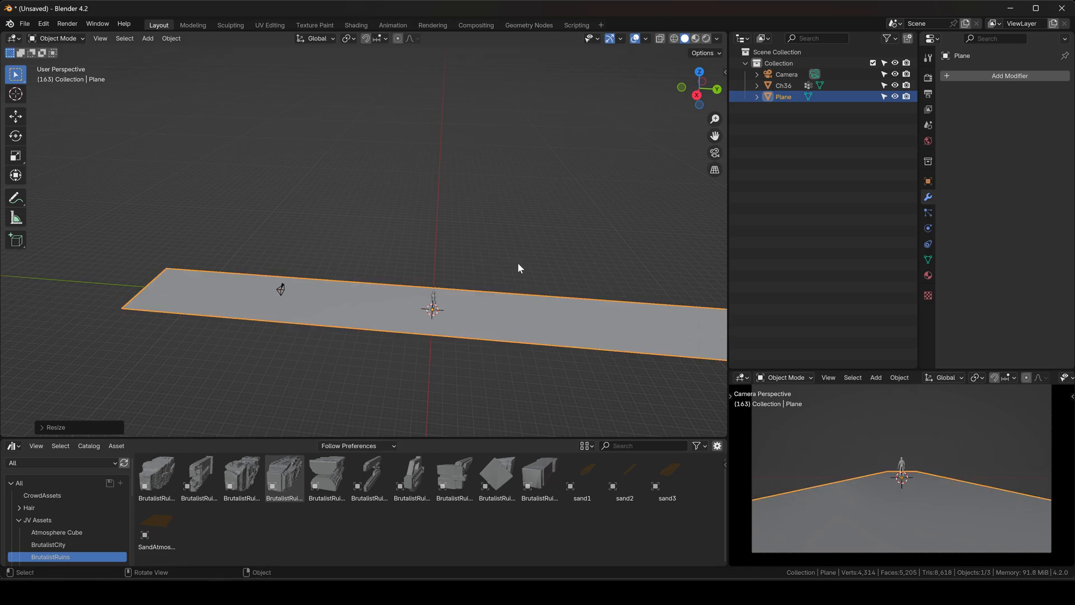
- Add a cube, enlarge it, and place it on the ground strip between the camera and the figure, off to one side
key("shift+a")
mouse_move(519, 263)
left_click(566, 274)
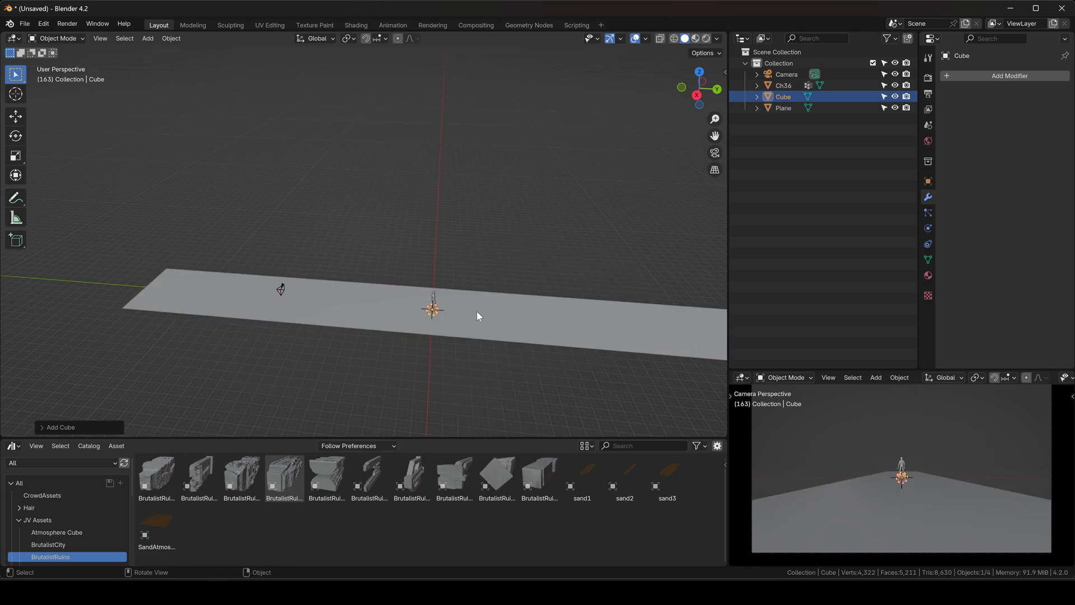
key("s")
left_click(587, 287)
key("g")
key("y")
left_click(486, 292)
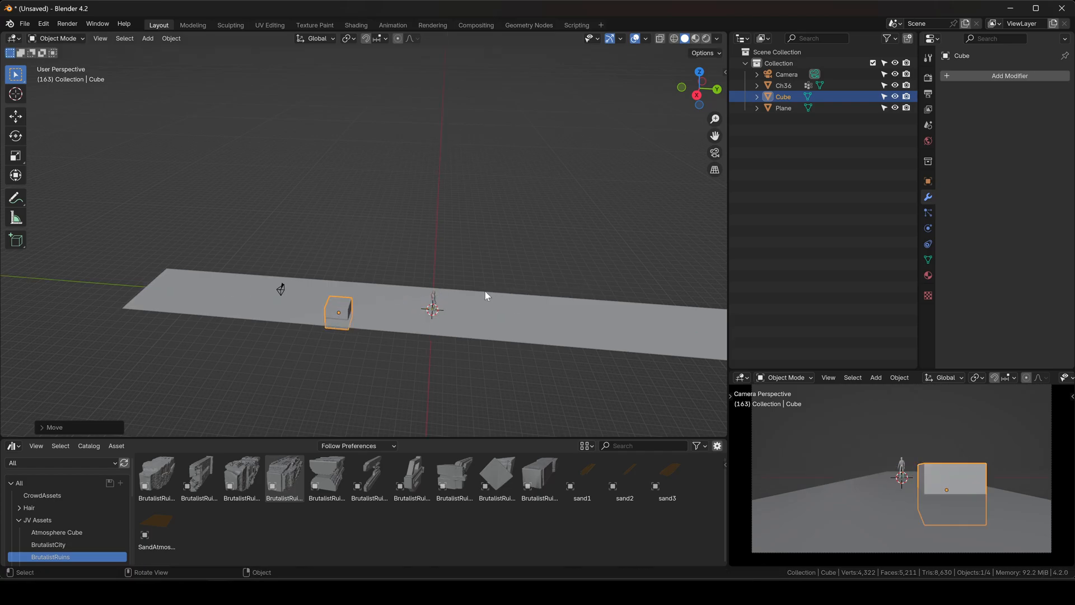
- Duplicate the cube twice, placing one copy on the opposite side near the figure and another past the figure on the original side
key("shift+d")
key("y")
left_click(557, 296)
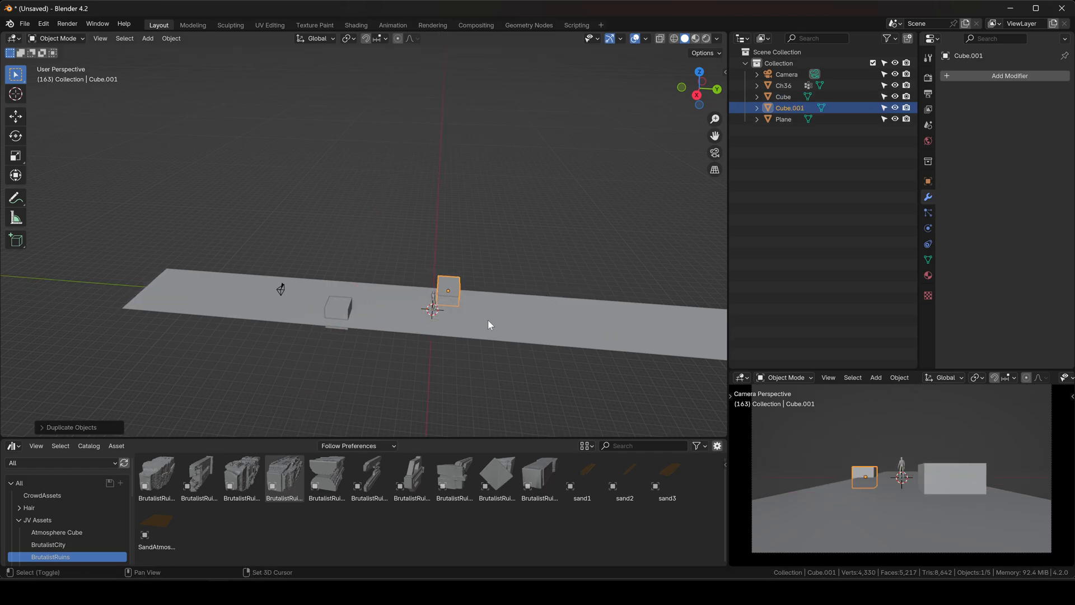
key("shift+d")
key("shift+z")
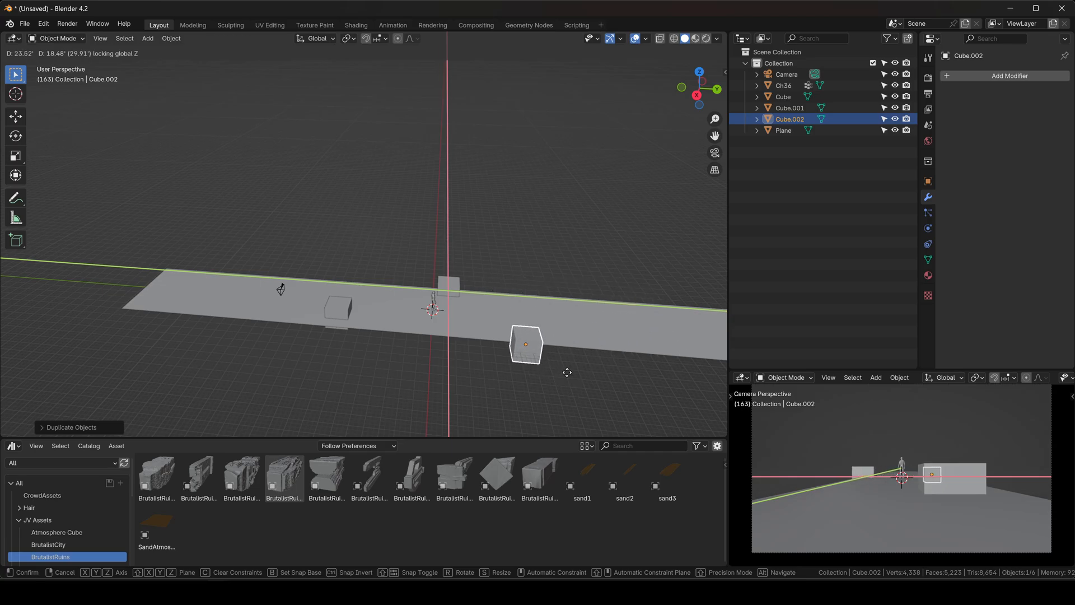
left_click(564, 372)
- Move the cube nearest the camera outward along X, towards the edge of the ground strip
middle_click_drag(564, 371, 386, 378)
left_click(274, 335)
key("g")
key("z")
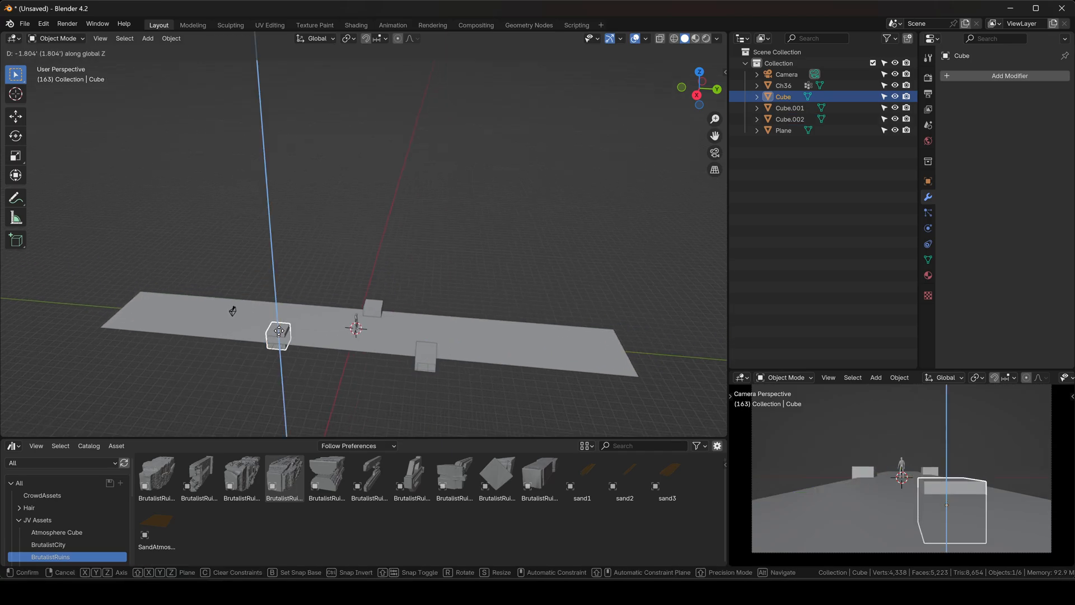
key("x")
left_click(282, 338)
- Duplicate the nearest cube to the far end of the ground strip and shift the copy along X to the opposite side
key("shift+d")
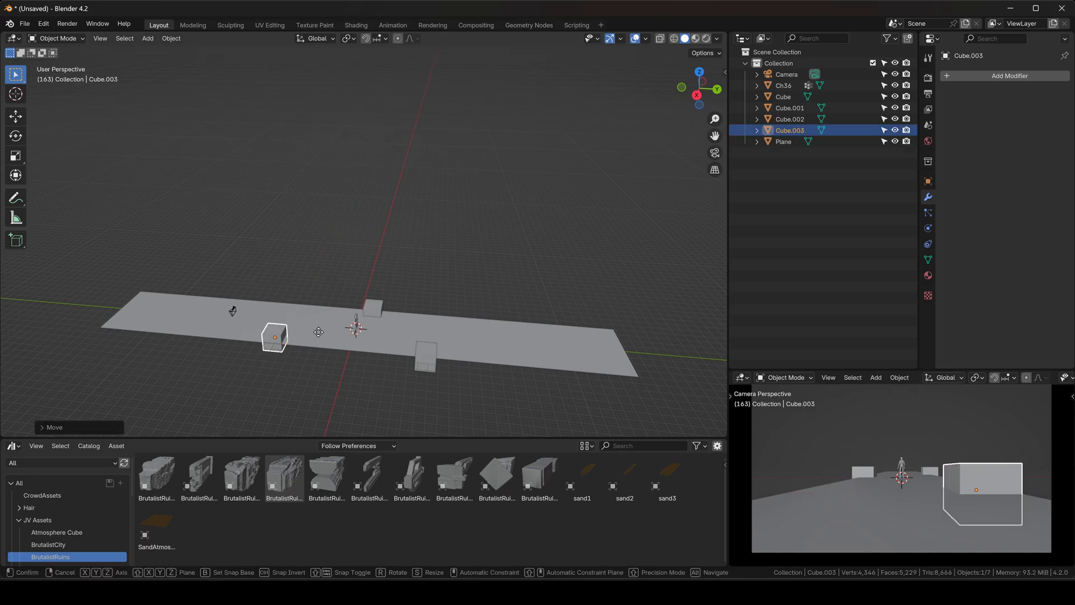
key("x")
left_click(601, 338)
key("g")
key("x")
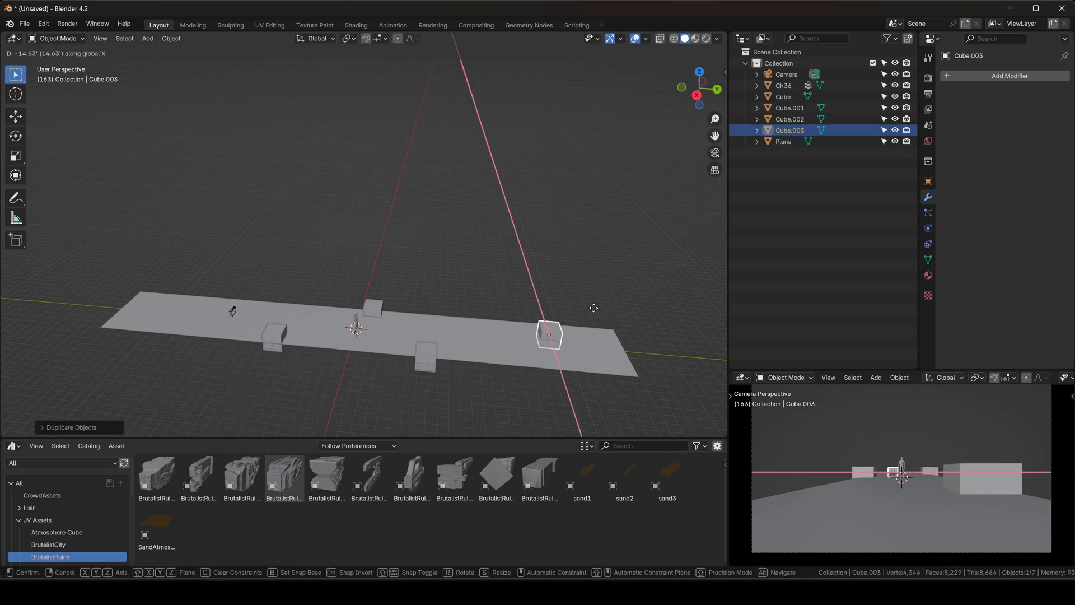
left_click(519, 312)
- Select the camera, replace the Asset Browser with an enlarged Timeline, and go to frame 1 with the whole range in view
left_click(232, 311)
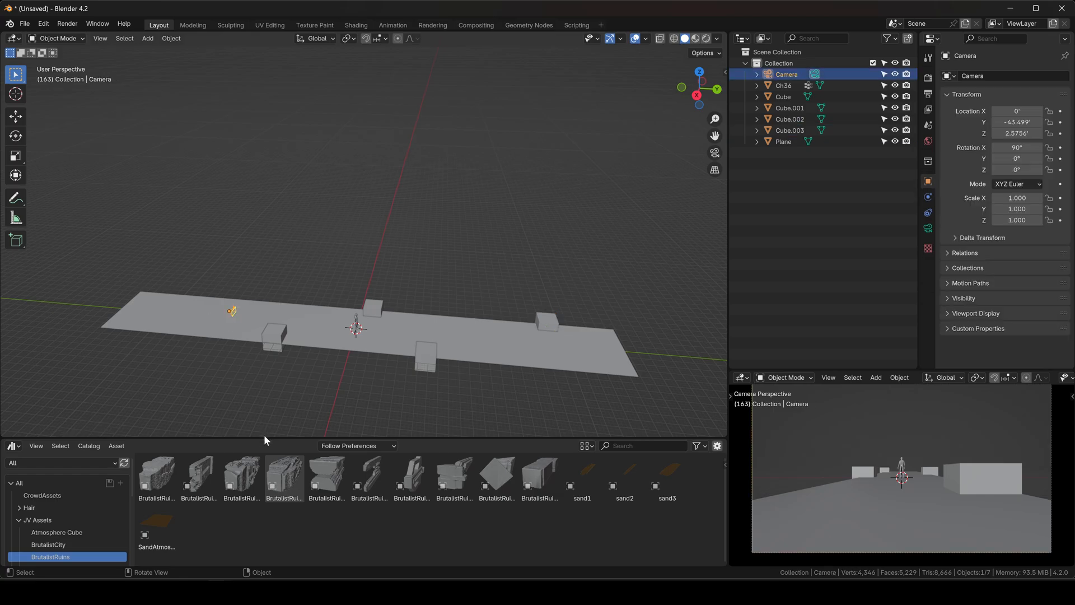
left_click_drag(264, 436, 176, 375)
left_click(10, 384)
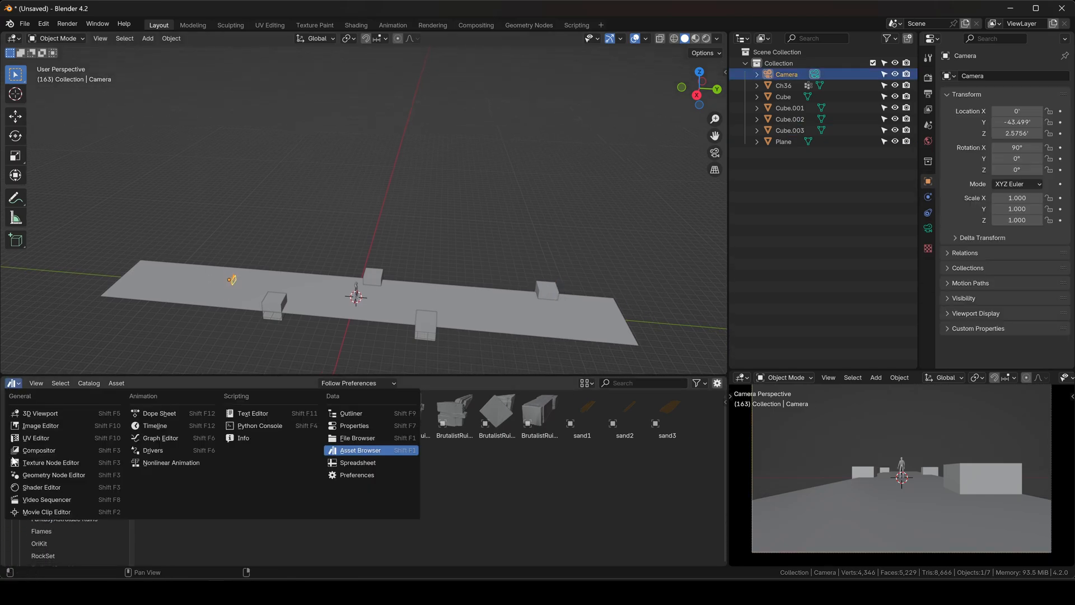
left_click(168, 438)
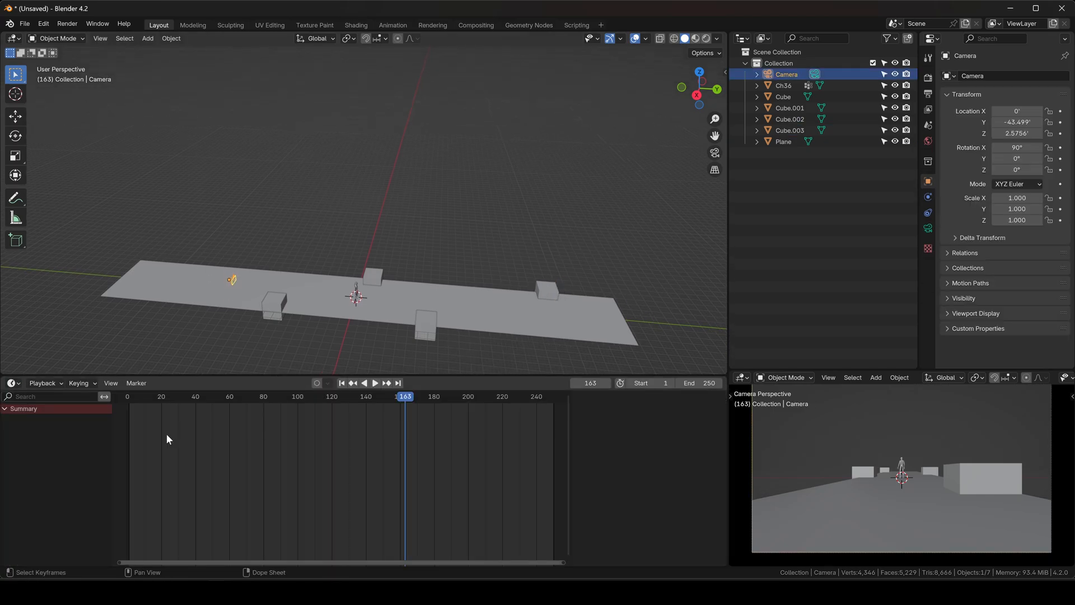
left_click(342, 383)
key("Home")
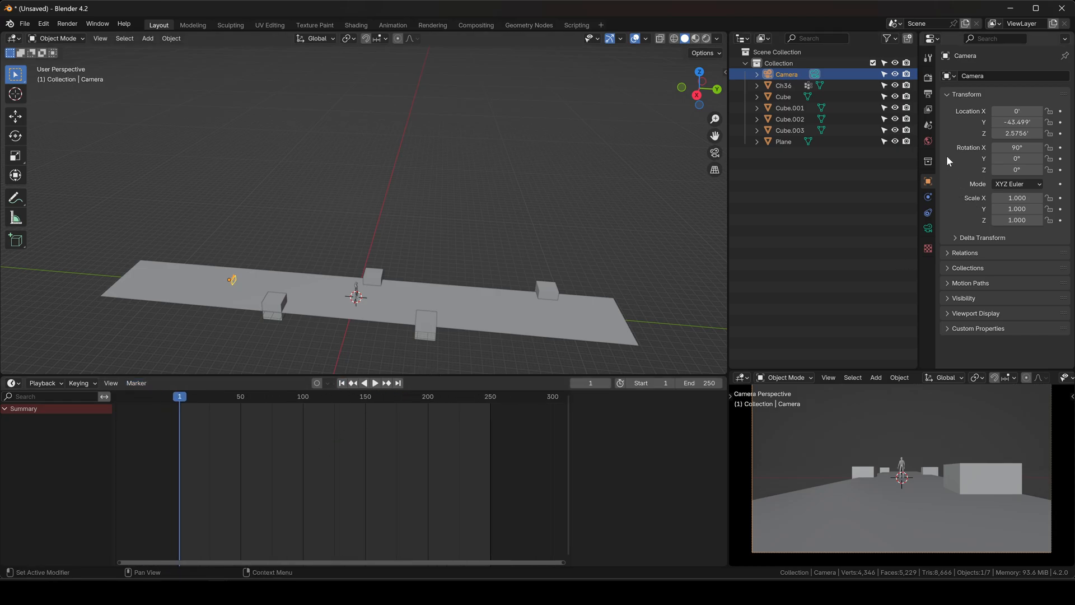
- Set the scene's end frame to 150 in the output frame range
left_click(928, 94)
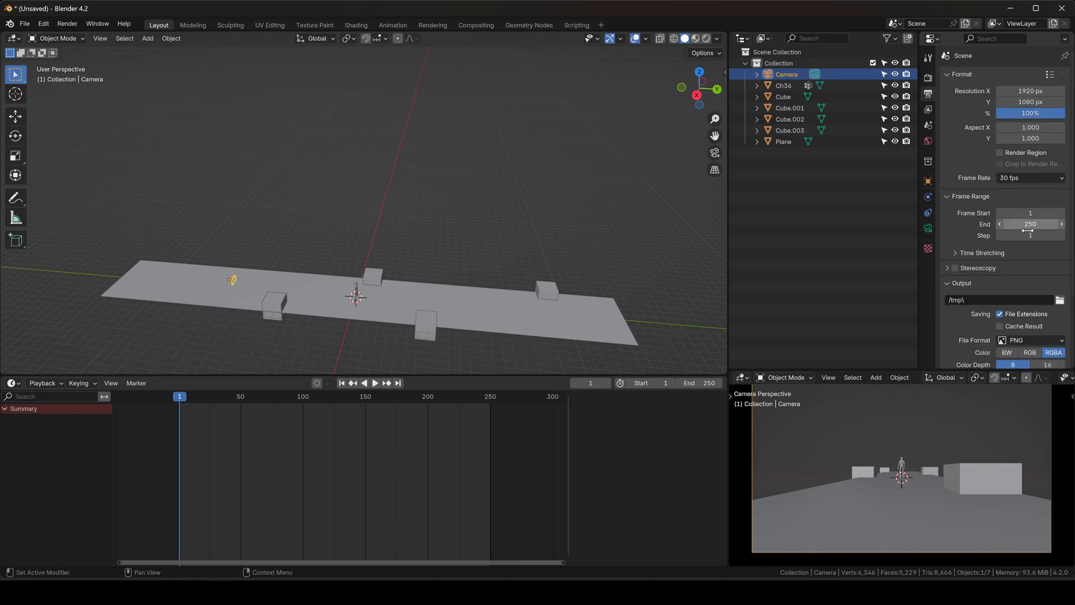
type("0")
key("Return")
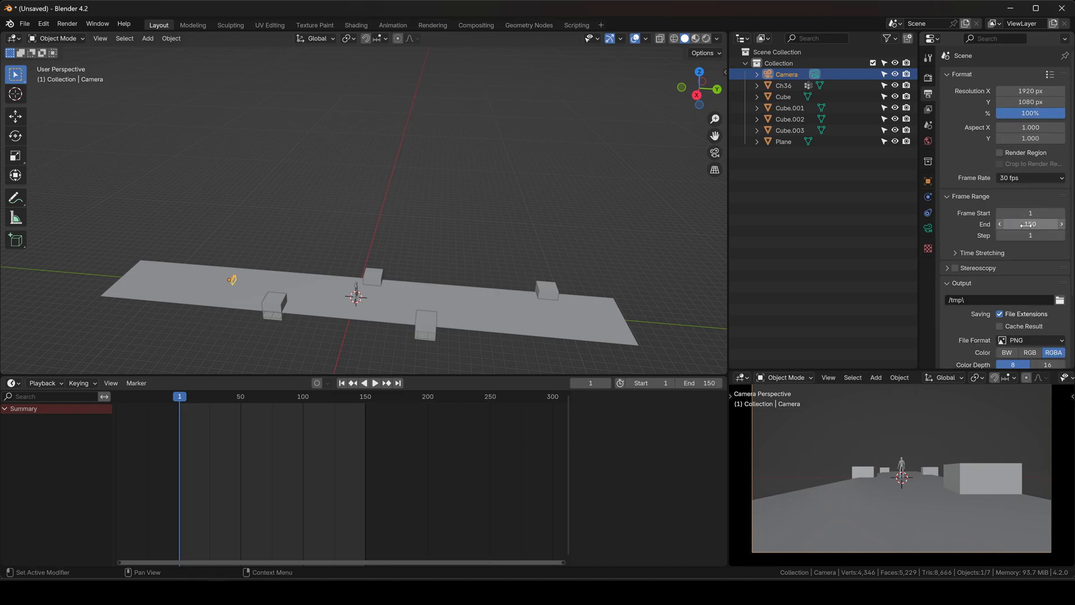
- Insert a location keyframe for the camera at frame 1
middle_click_drag(293, 427, 384, 466)
scroll(390, 429, "up", 4)
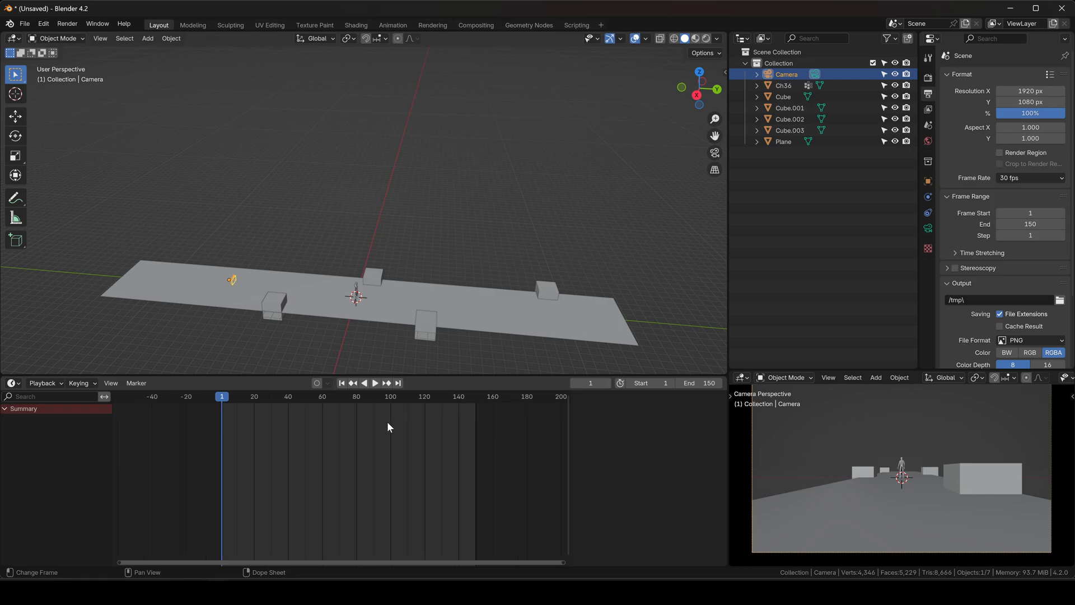
middle_click_drag(413, 426, 456, 430)
scroll(451, 430, "up", 3)
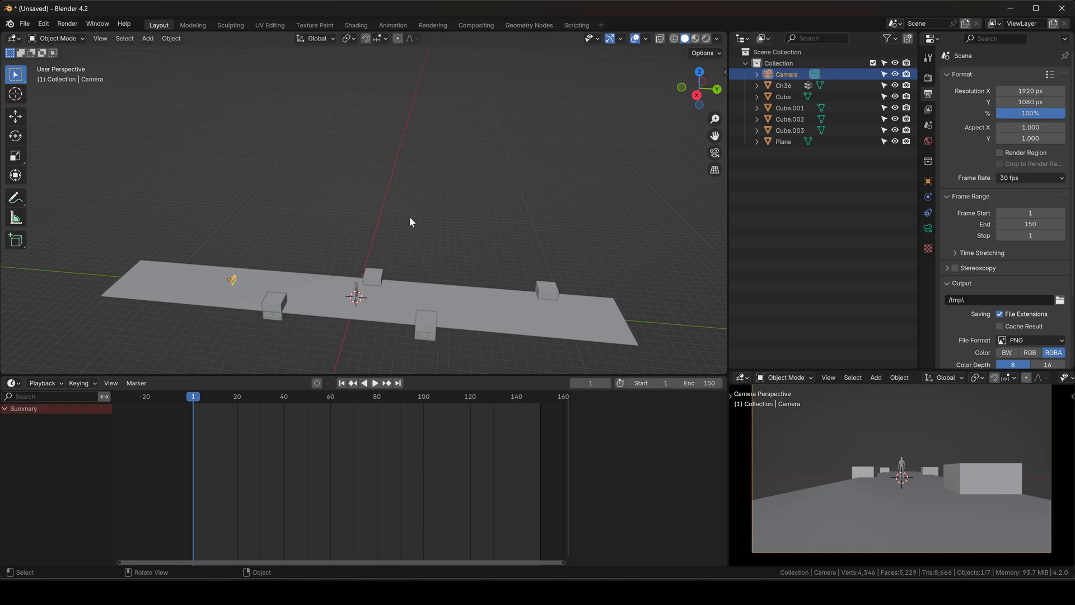
left_click(928, 182)
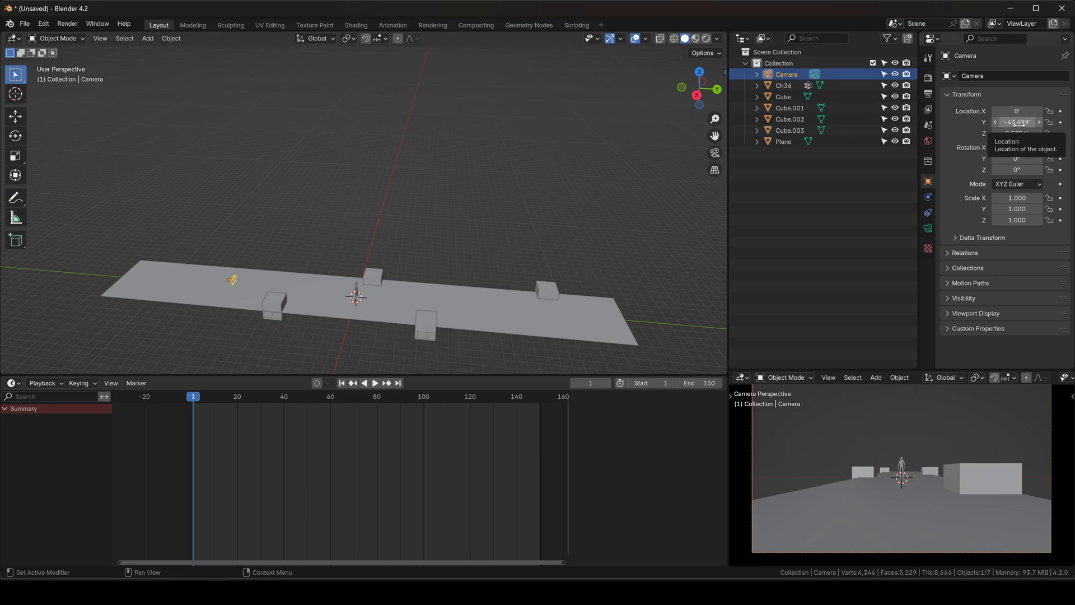
key("i")
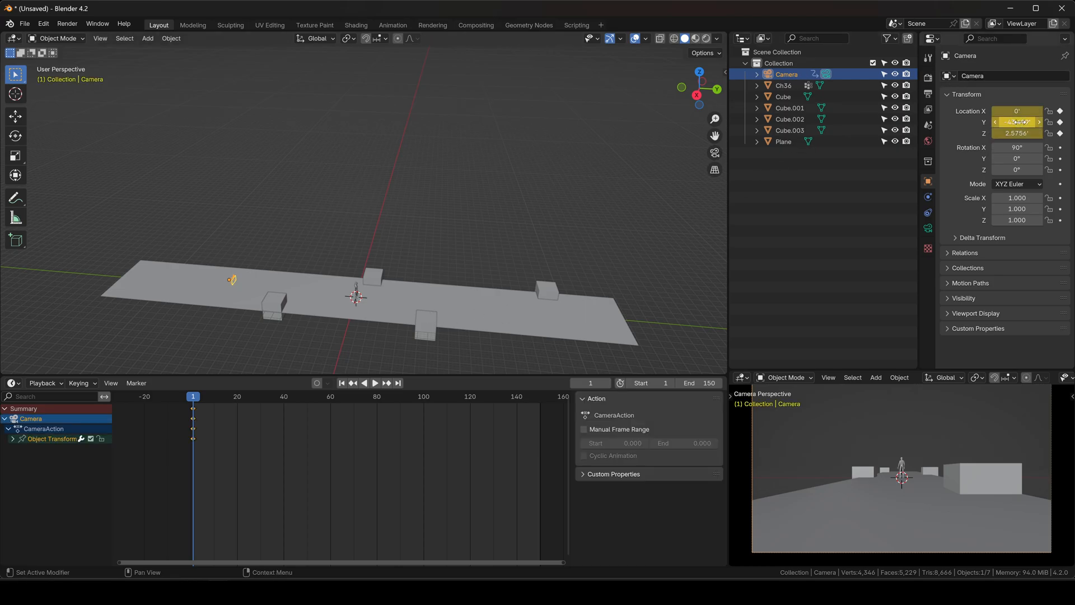
- At frame 150, move the camera about 86.4 ft along Y towards the far end of the ground strip and keyframe its location
left_click(403, 382)
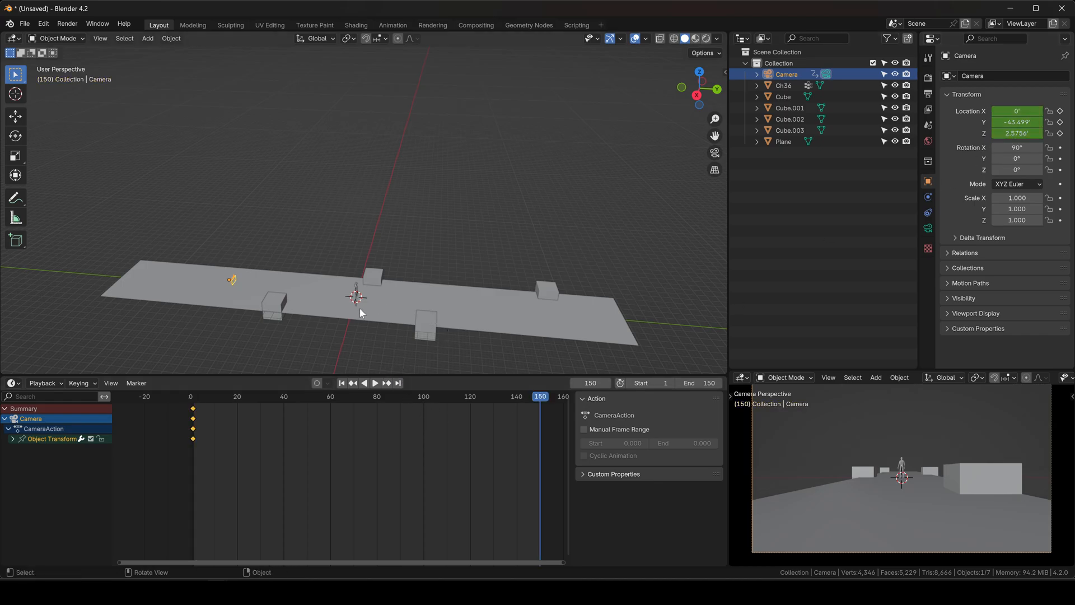
key("g")
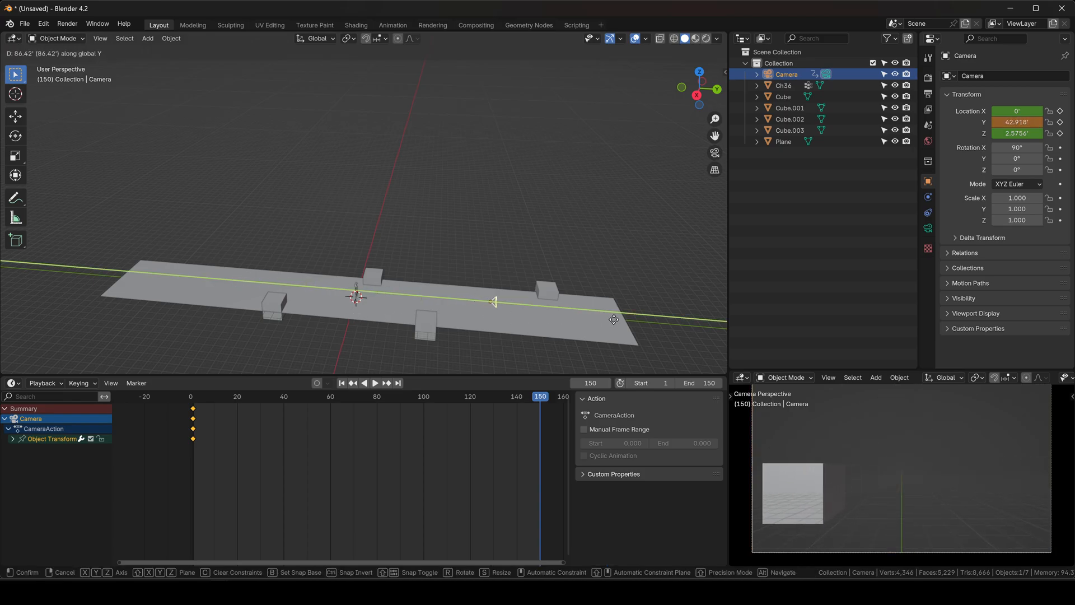
left_click(616, 323)
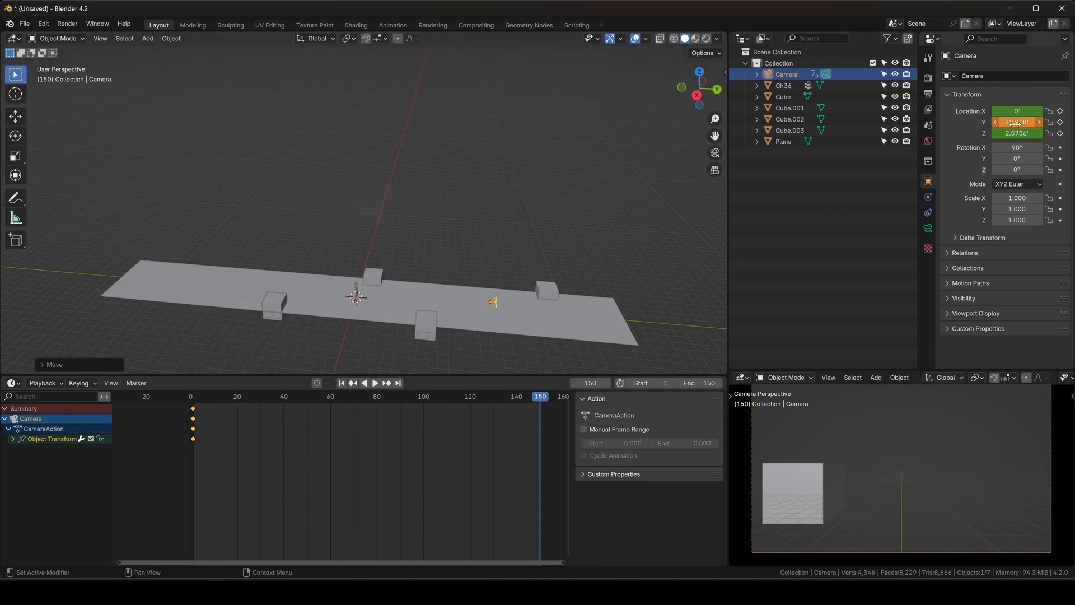
key("i")
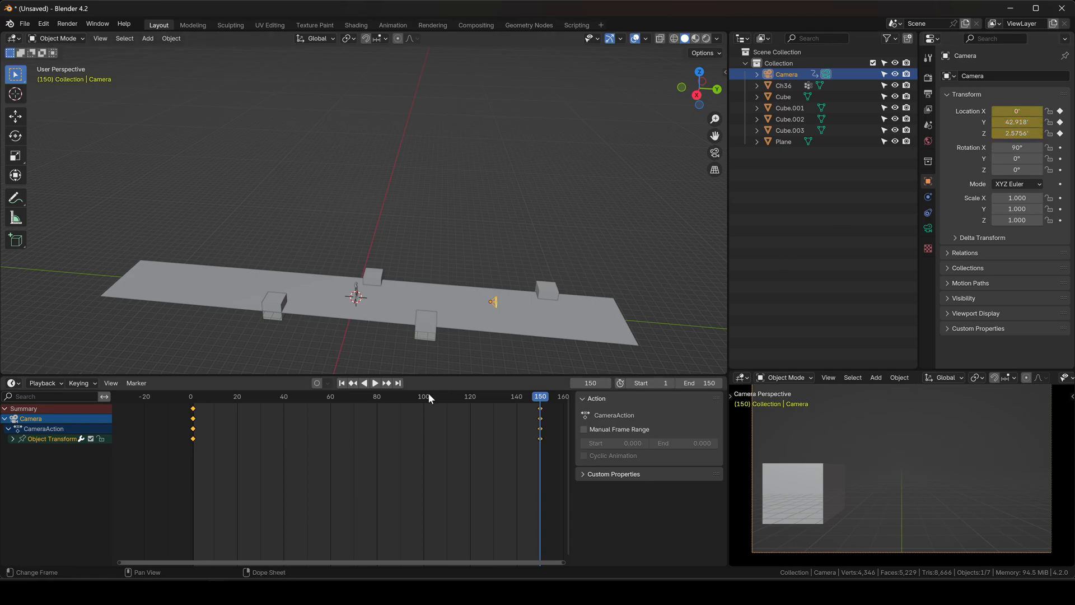
- Play the camera animation from the first frame and stop it partway
left_click(341, 383)
key("space")
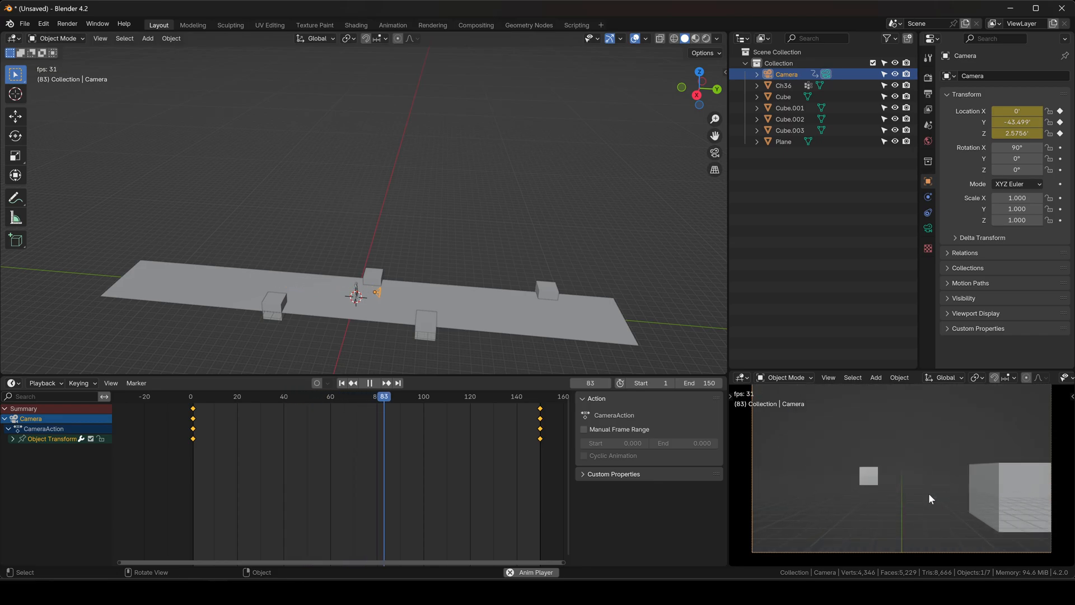
key("space")
- Delete the Ch36 figure from the scene and replay the camera move from the first frame
key("x")
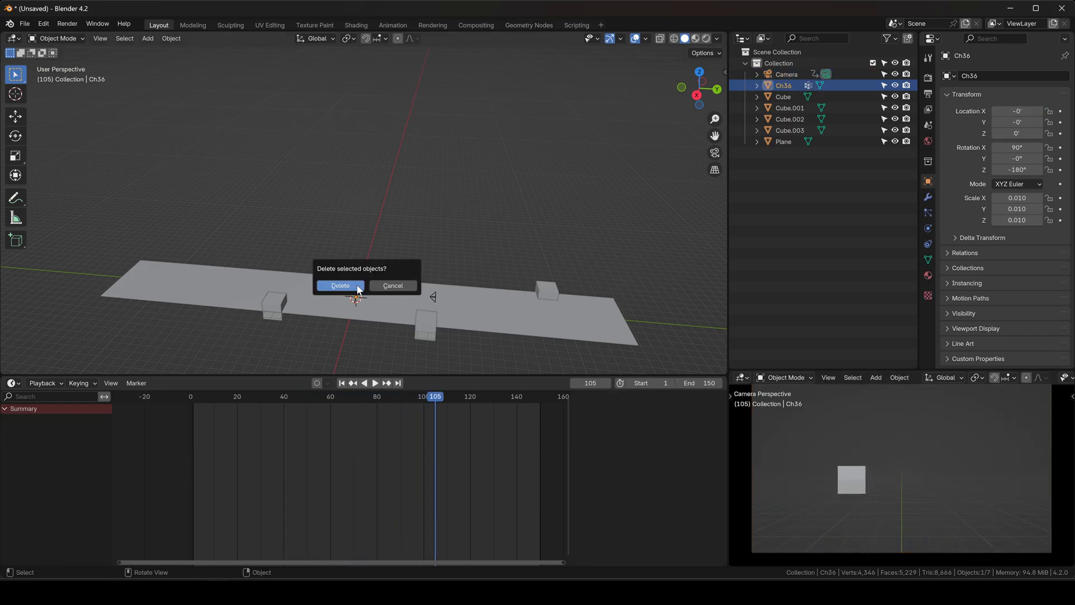
left_click(356, 286)
left_click(341, 383)
key("space")
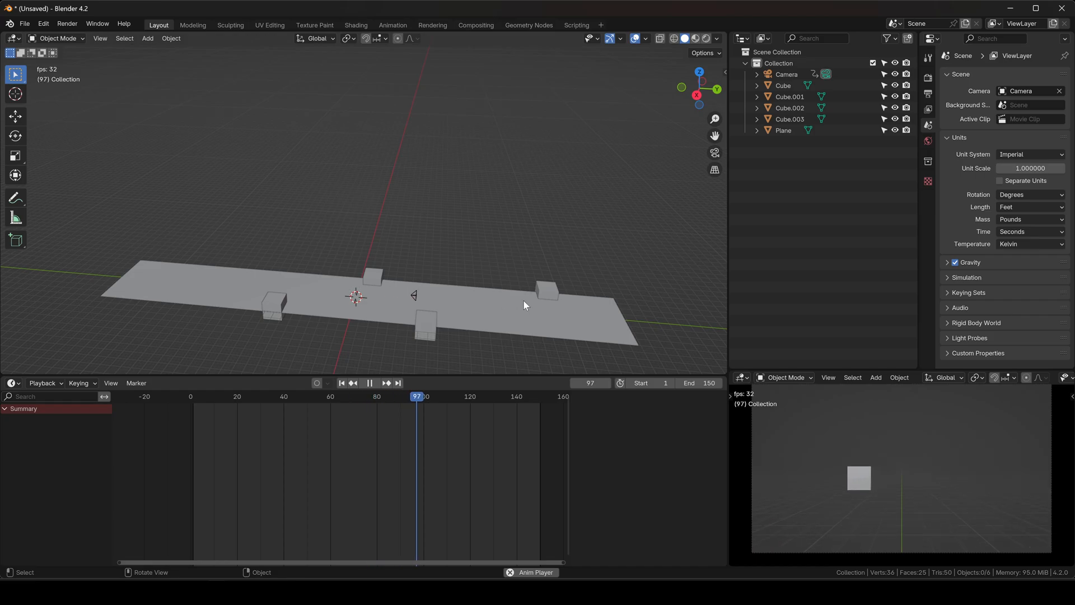
left_click(368, 384)
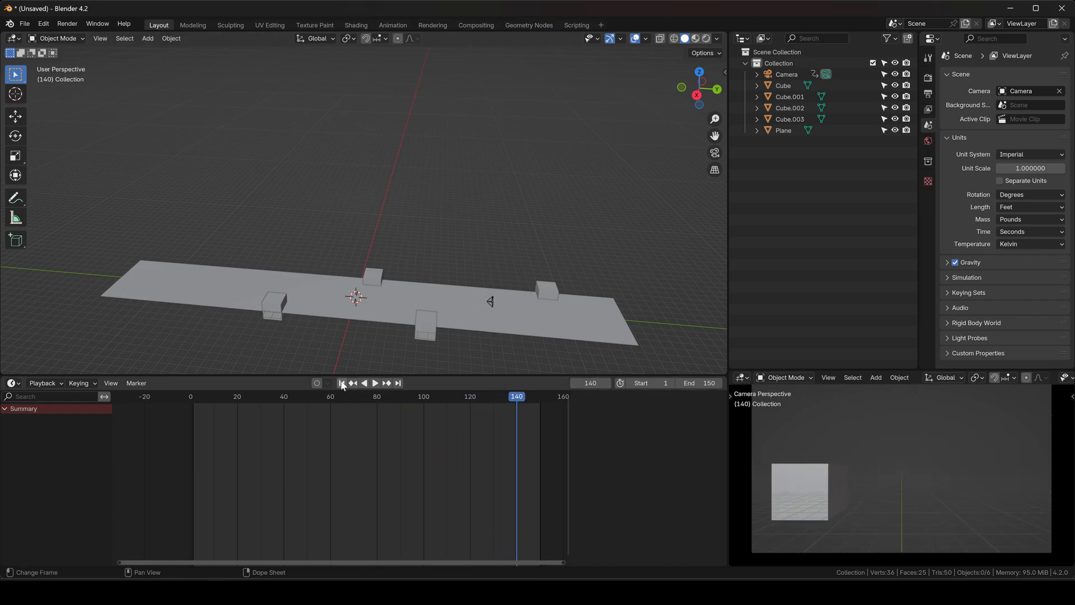
- Return to frame 1, select the camera and set its keyframes' interpolation mode to Linear
left_click(341, 383)
left_click(232, 280)
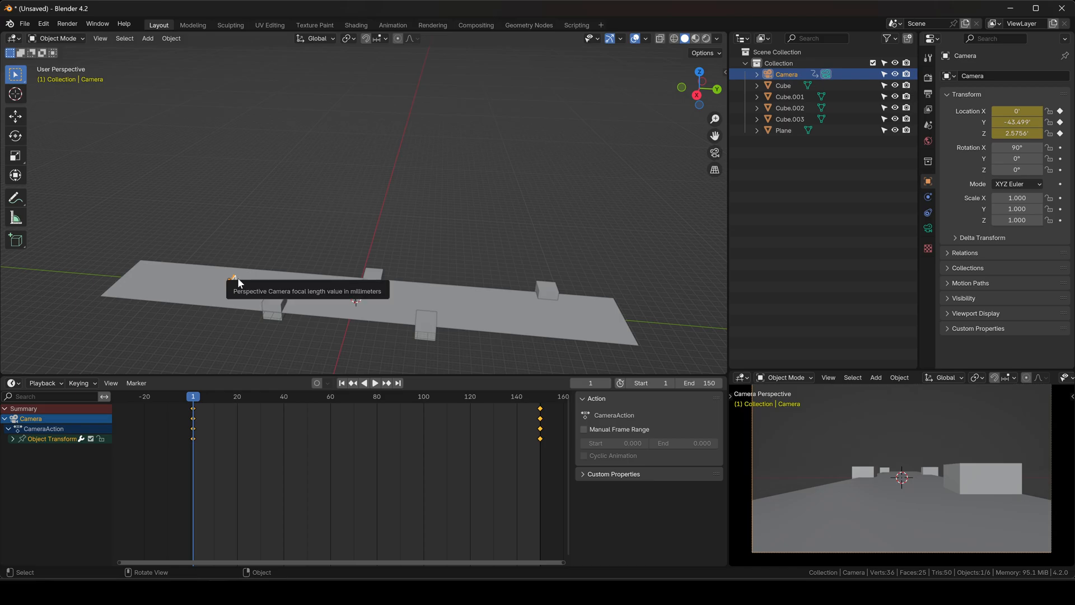
middle_click_drag(406, 480, 392, 492)
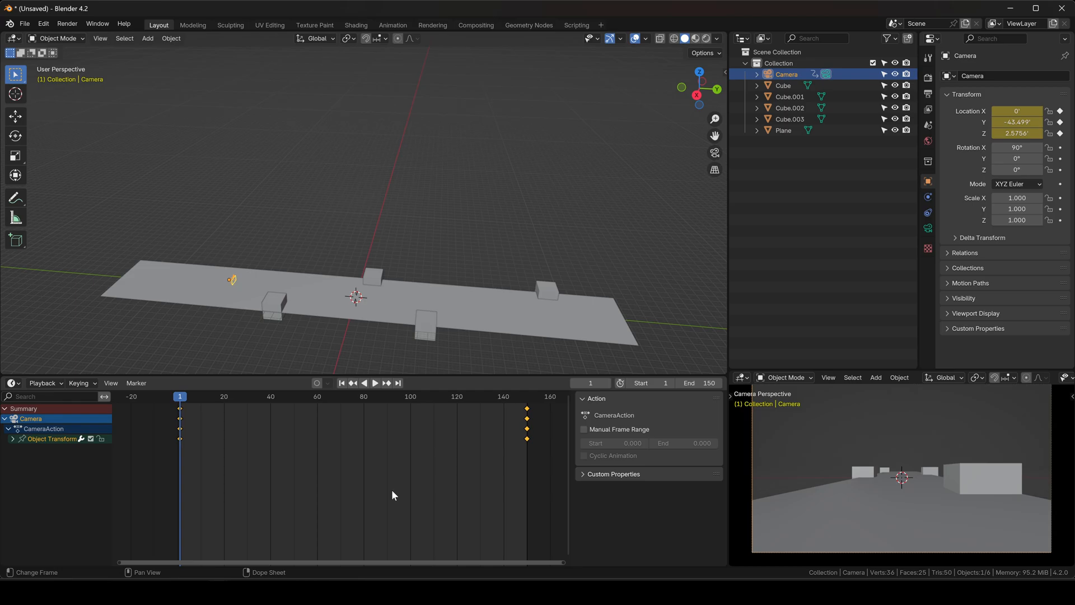
right_click(406, 429)
mouse_move(396, 428)
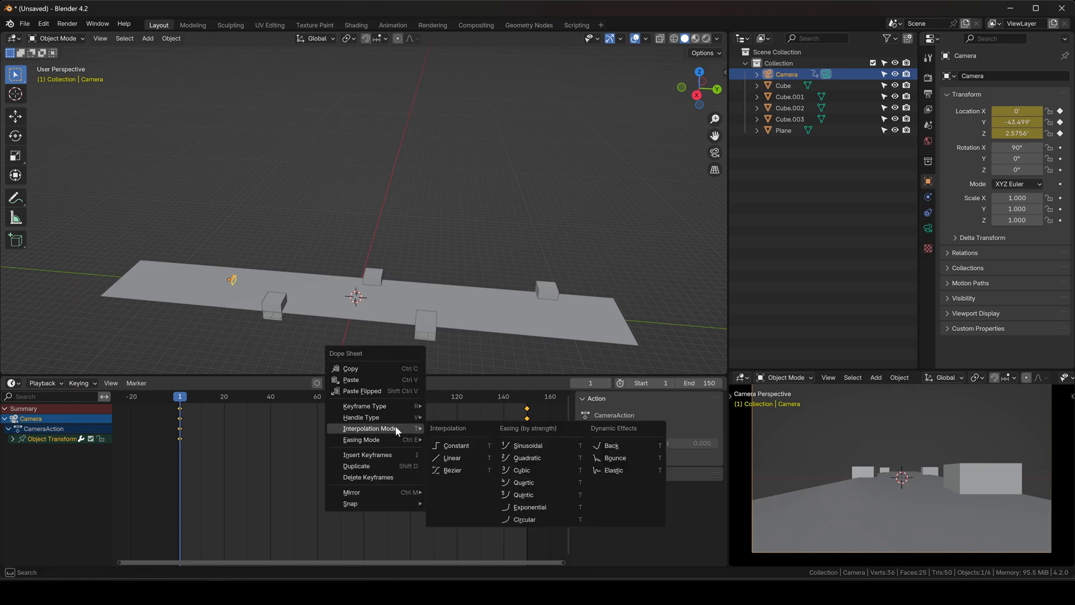
left_click(457, 458)
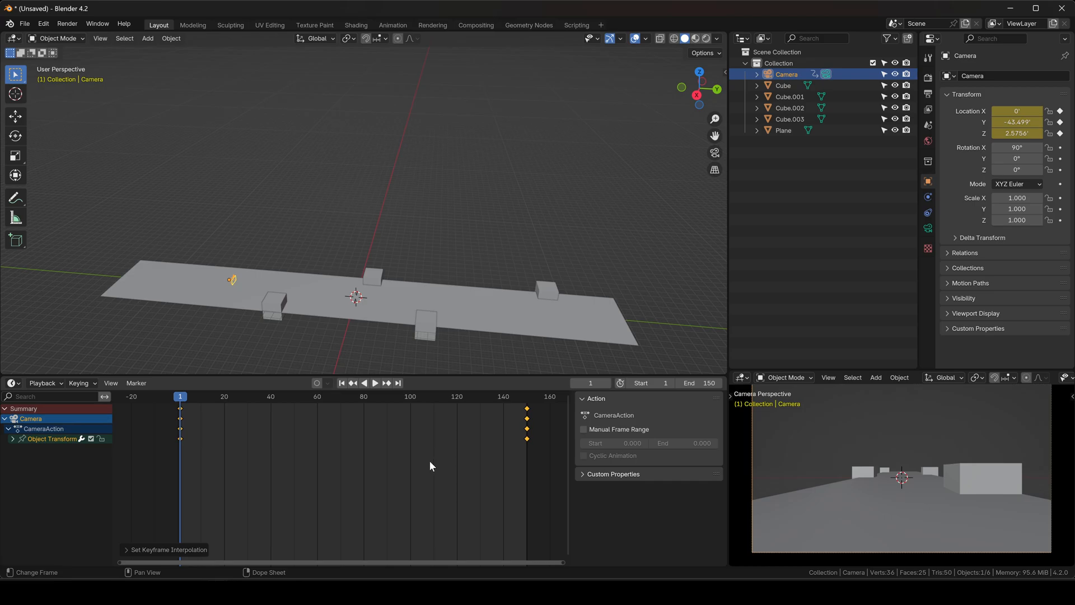
- Play back the camera move to check its constant speed, and return to the first frame
key("space")
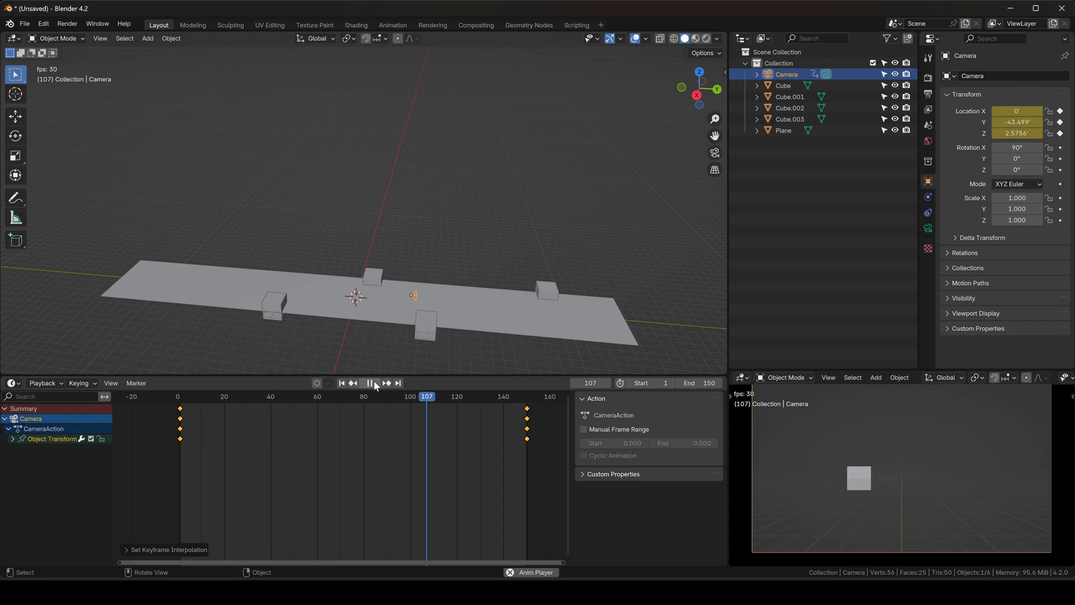
key("space")
left_click(341, 383)
key("space")
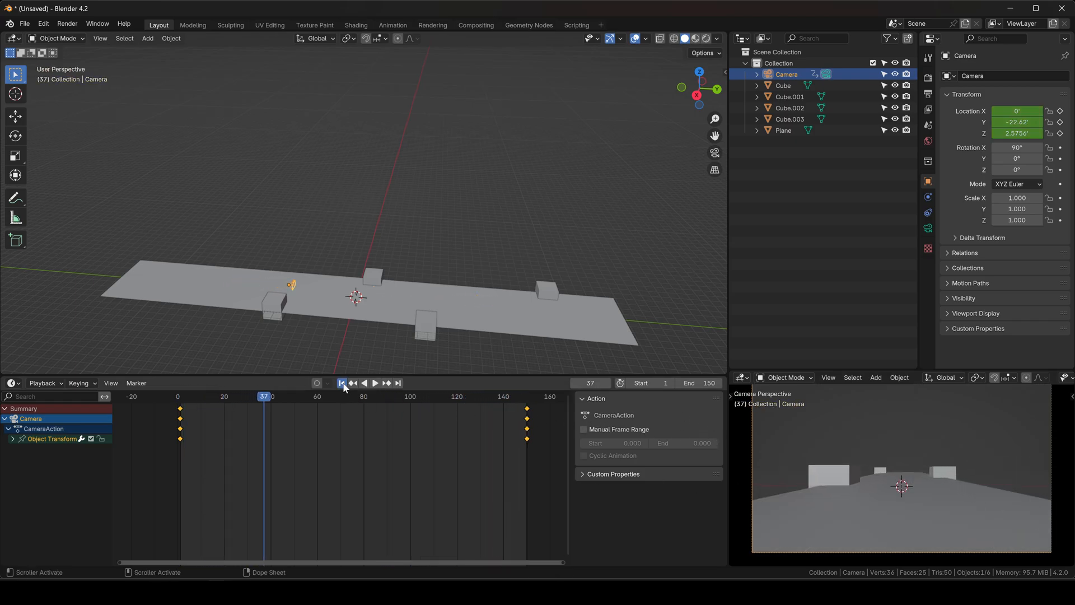
key("Escape")
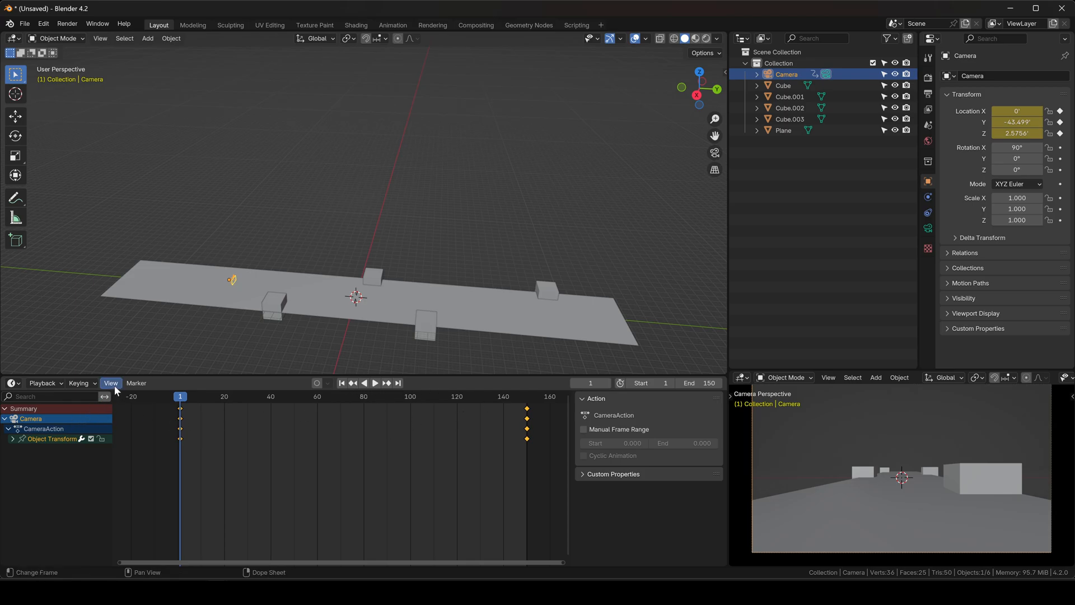
- Enlarge the Timeline area, split it horizontally and switch the lower part to the Graph Editor
left_click_drag(115, 374, 134, 313)
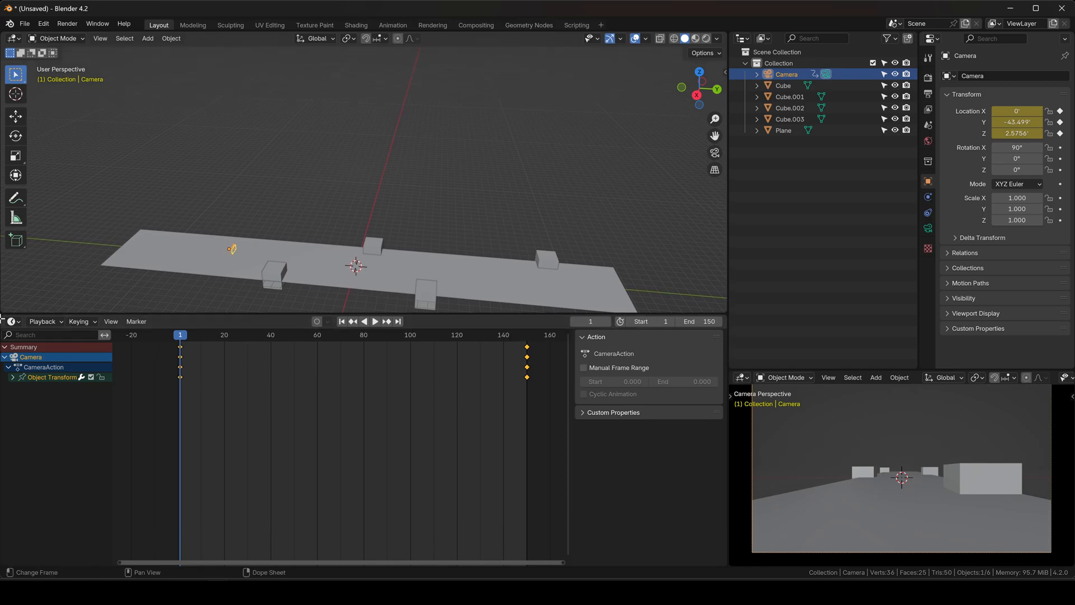
left_click_drag(2, 314, 11, 378)
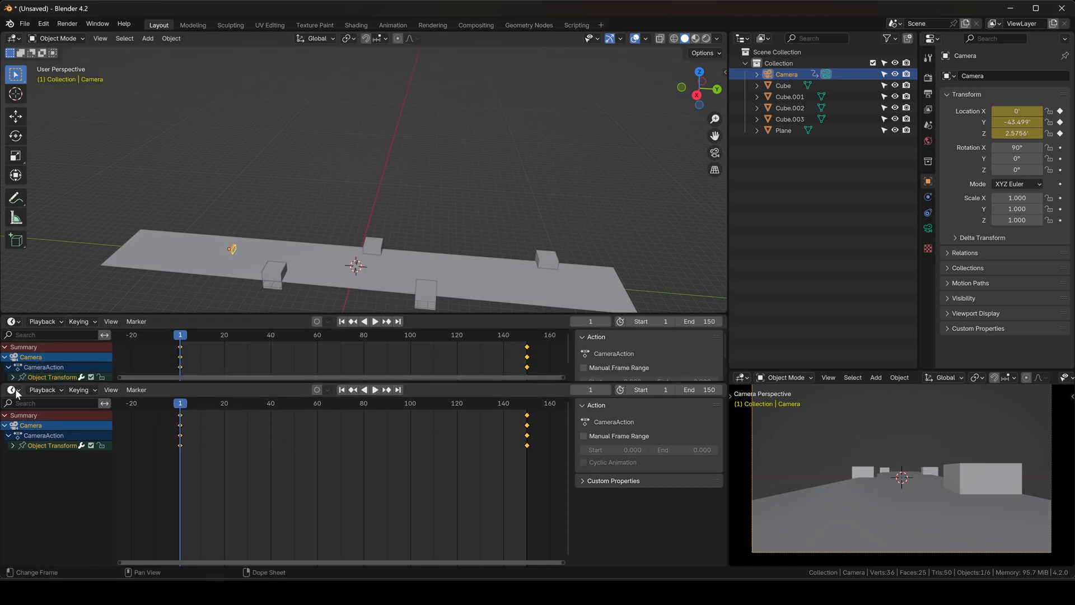
left_click(16, 392)
left_click(148, 444)
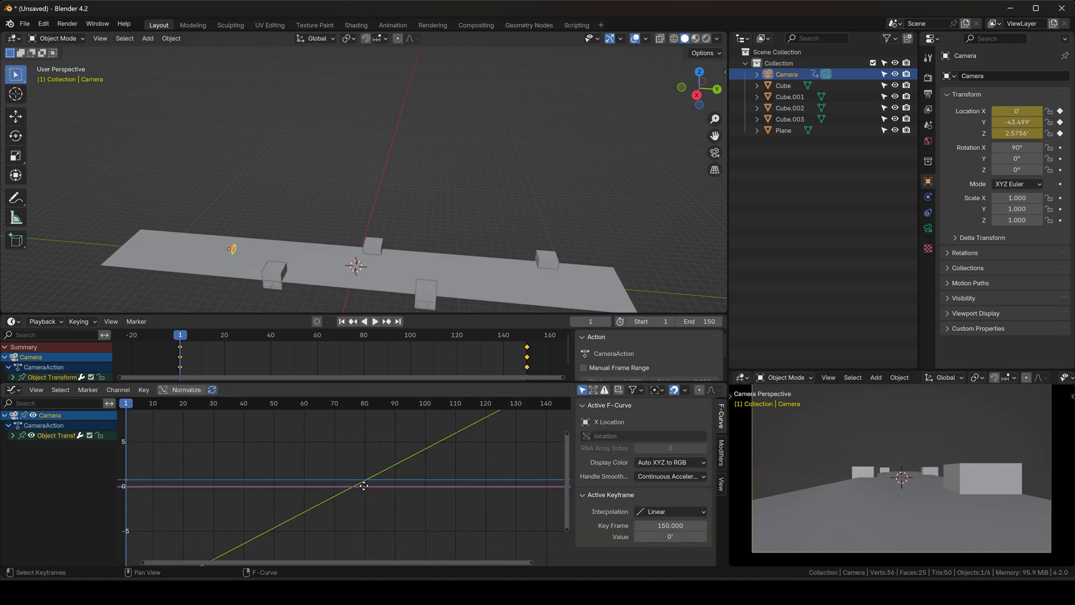
- Expand the camera's Object Transforms channels in the Graph Editor and add a Noise modifier to the X, Y and Z Location curves
scroll(364, 486, "down", 5)
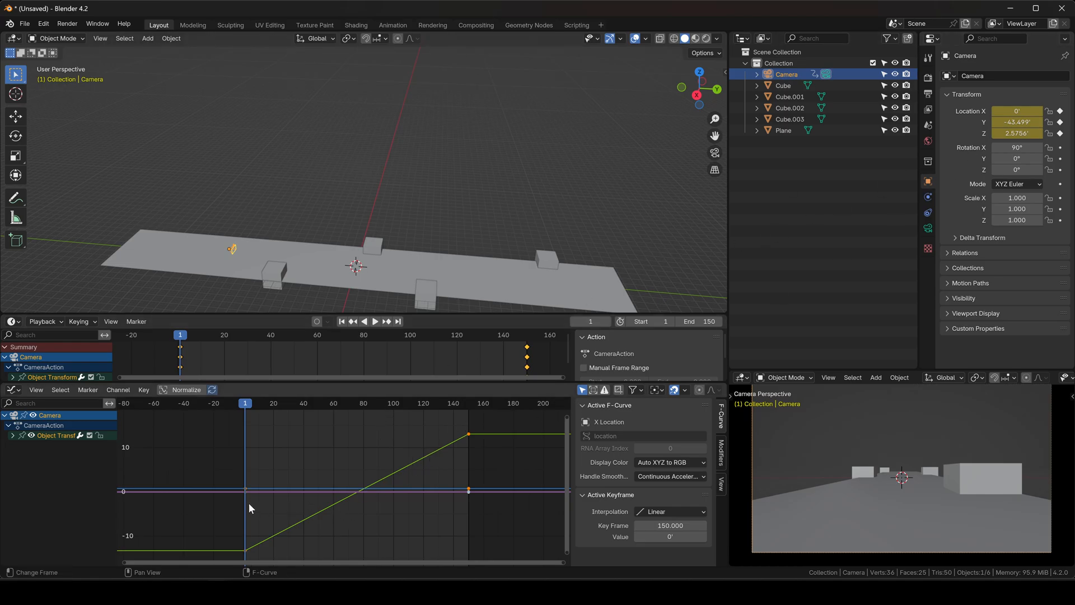
scroll(365, 498, "up", 2)
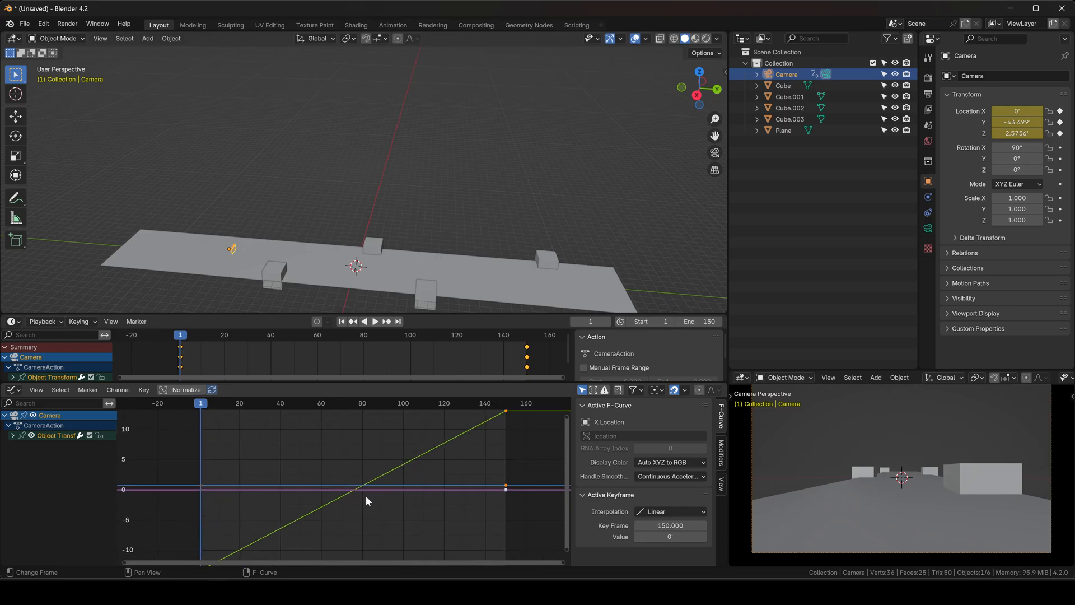
middle_click_drag(388, 477, 302, 454, "ctrl")
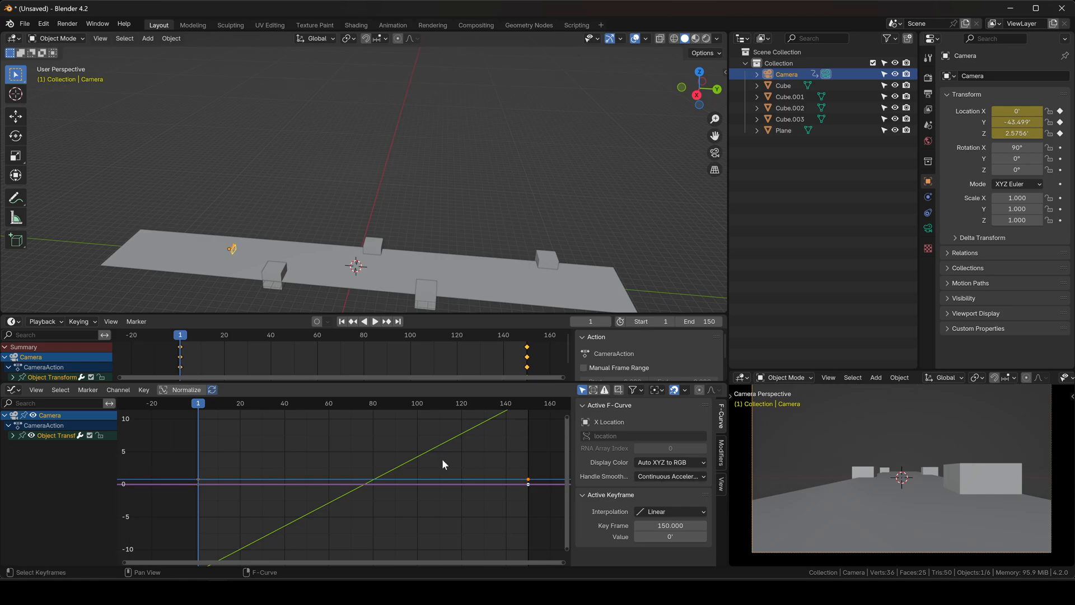
left_click(12, 435)
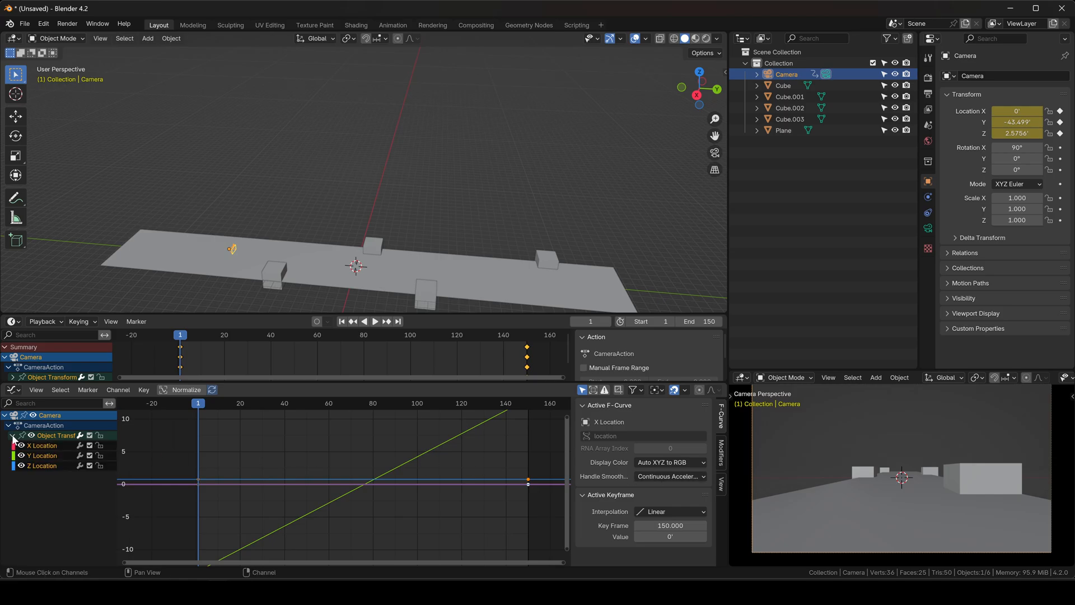
left_click(49, 446)
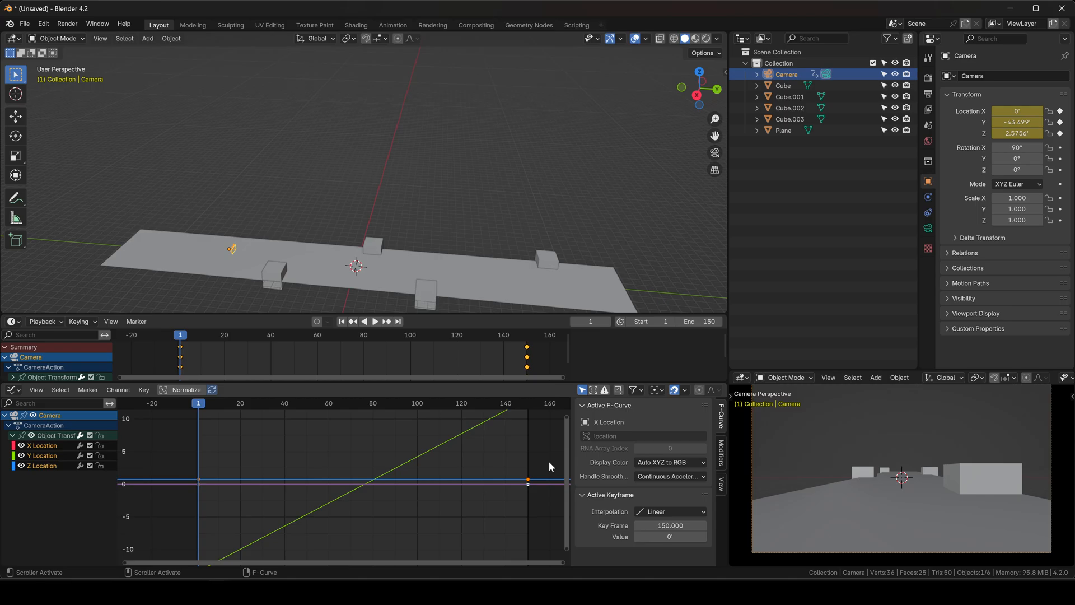
left_click(721, 453)
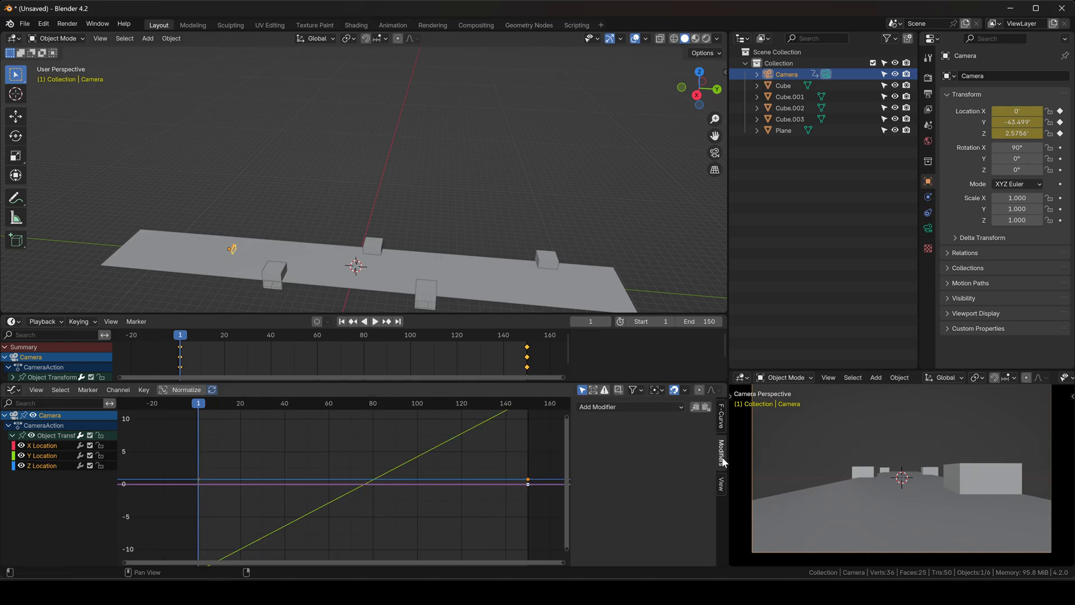
left_click(621, 411)
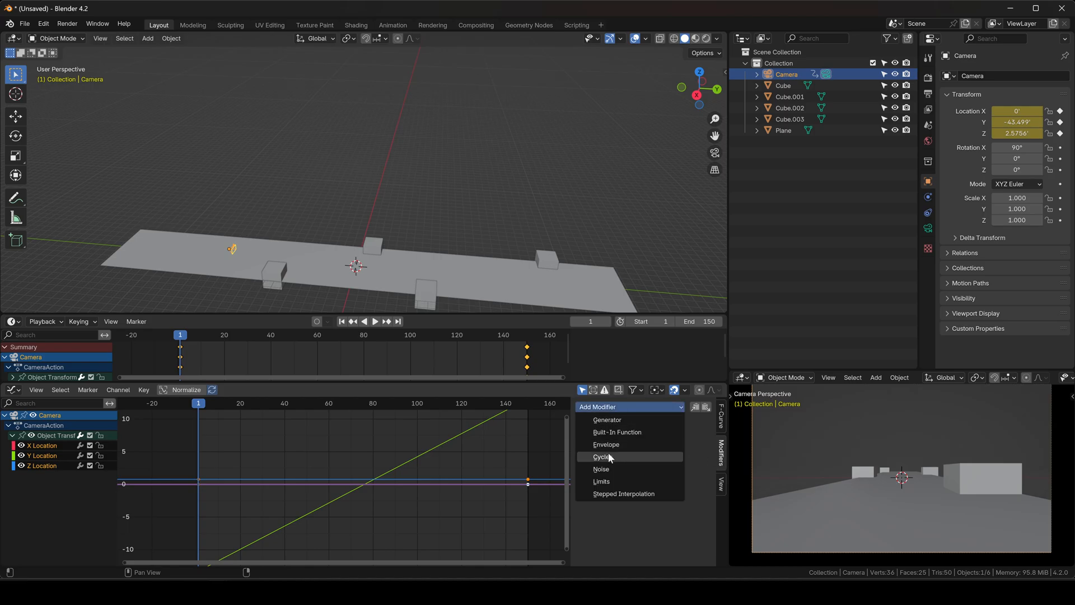
left_click(602, 469)
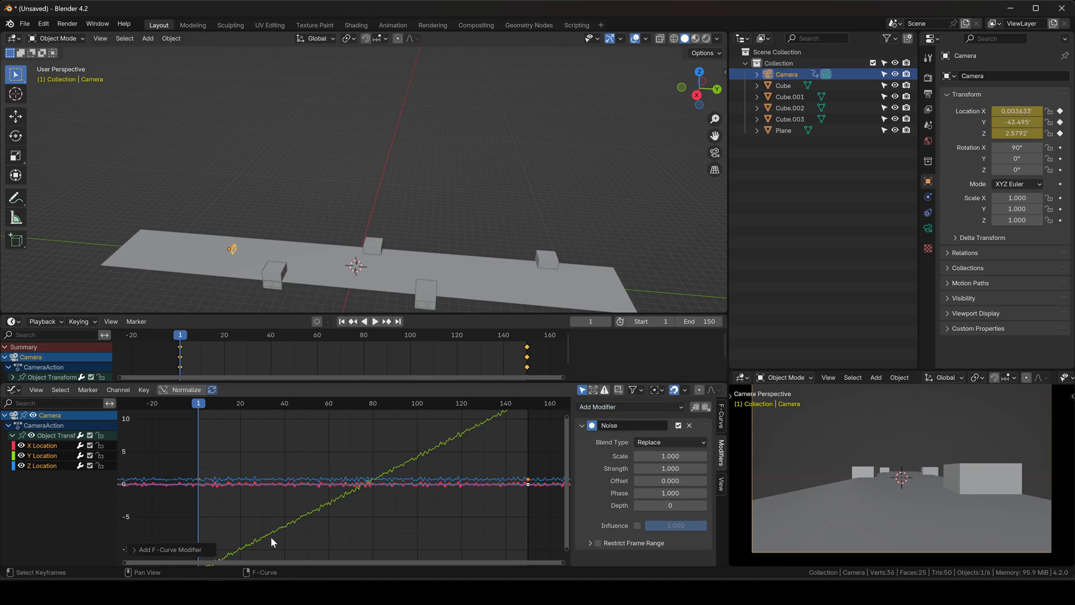
- Examine the noise on the camera's location curves and briefly play the animation to preview the shake
scroll(336, 493, "up", 6)
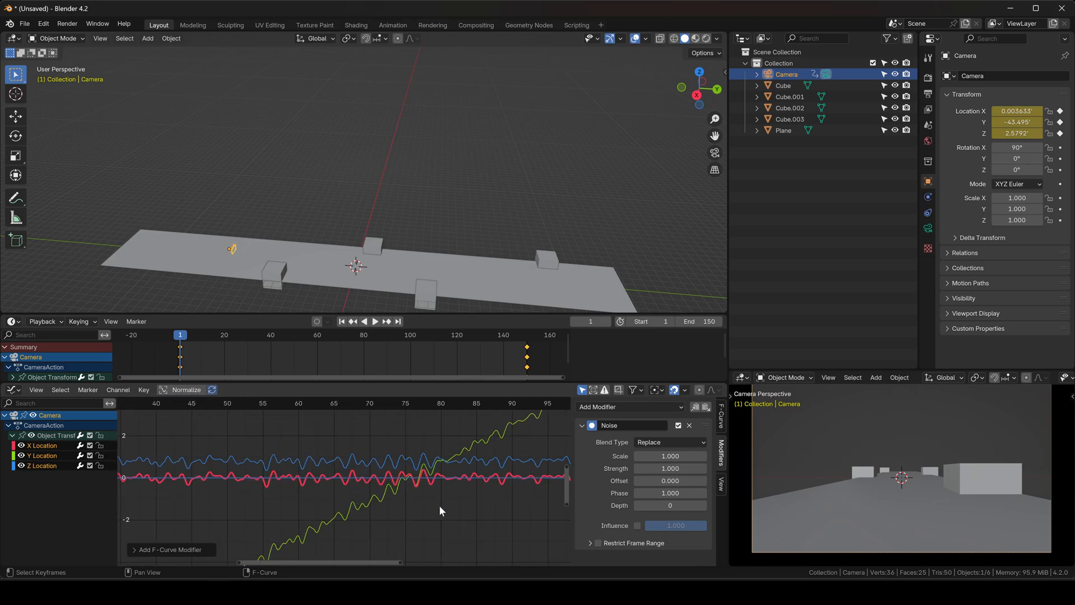
middle_click_drag(472, 452, 388, 478)
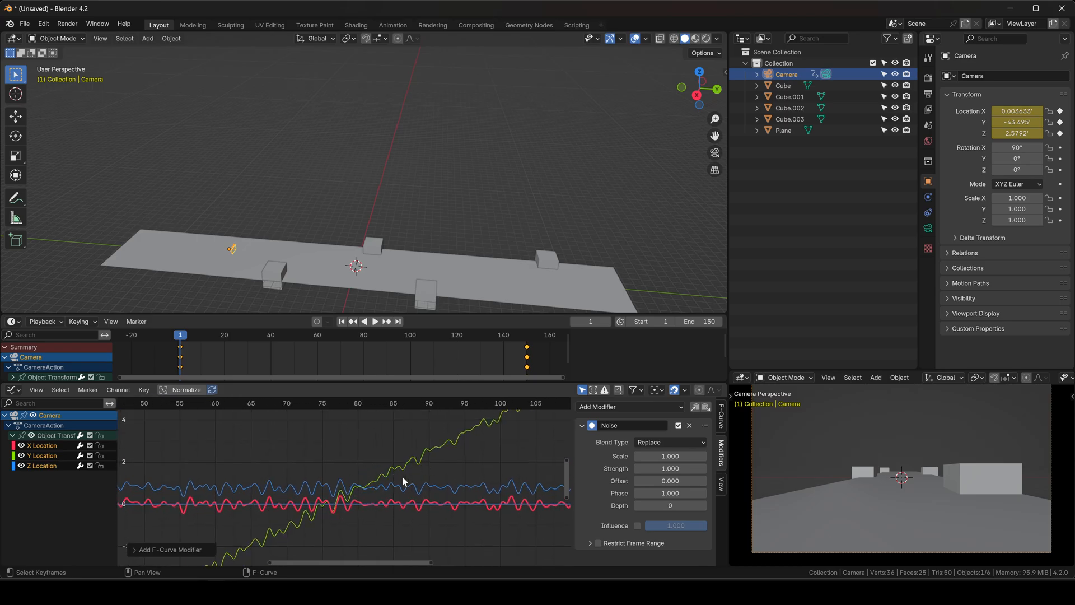
scroll(399, 472, "down", 5)
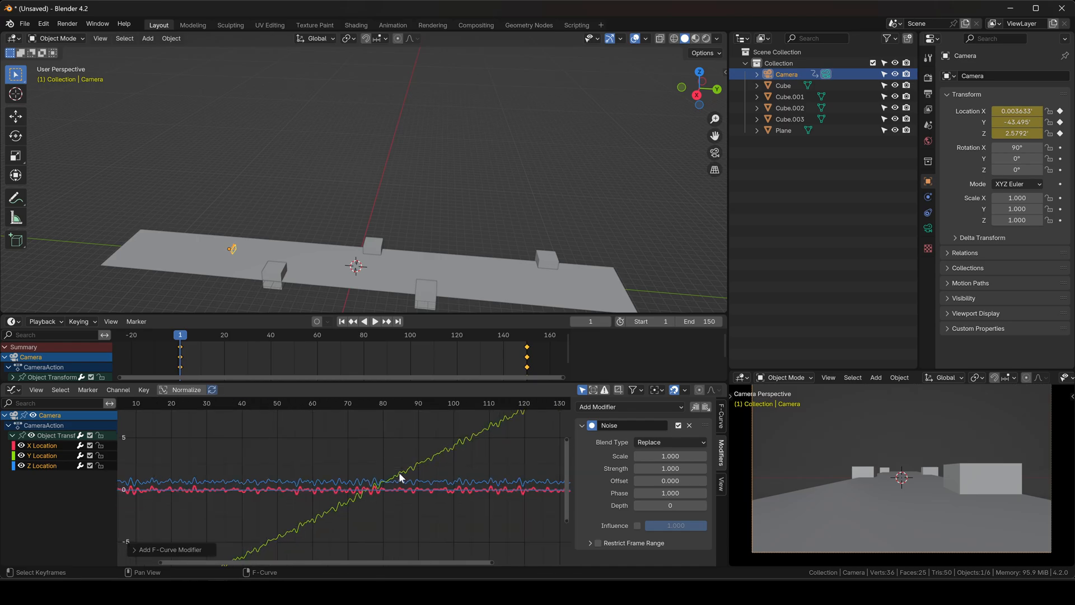
key("space")
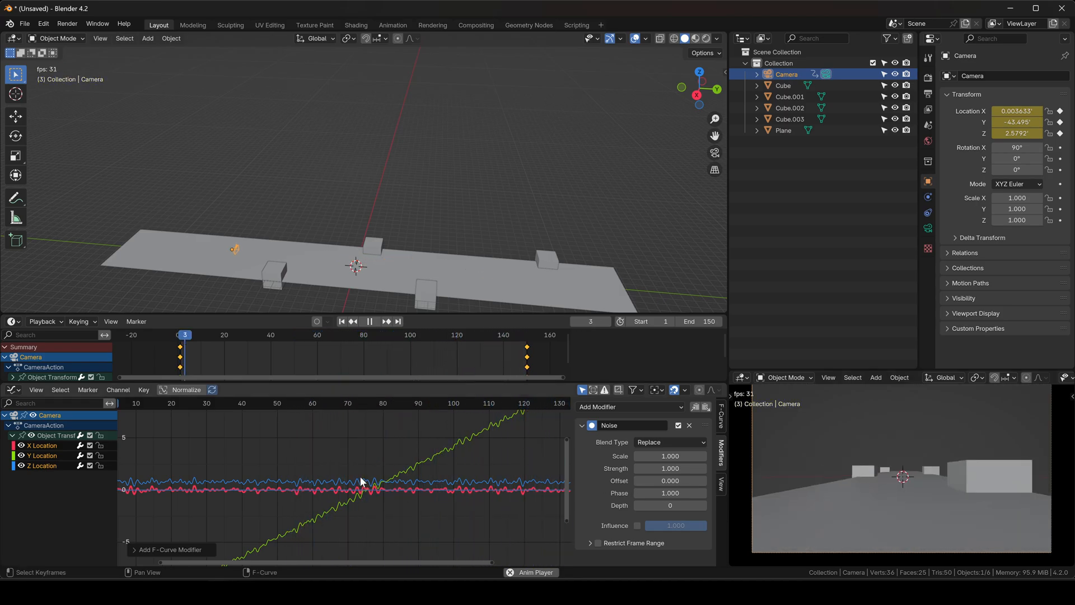
key("space")
scroll(409, 485, "down", 5)
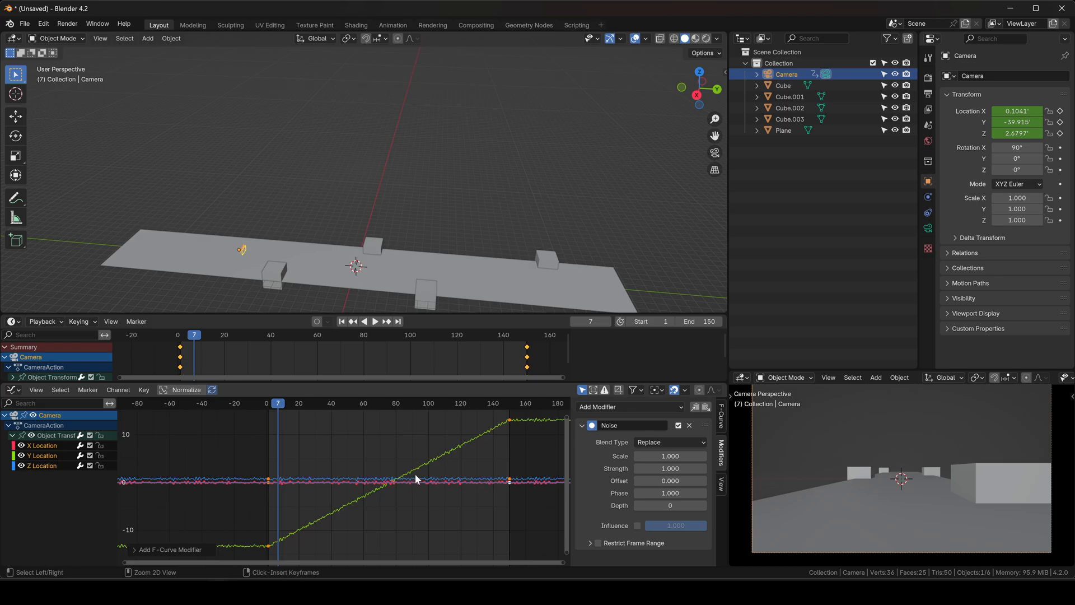
- Undo the Noise modifiers on the three location curves and add one to the camera's X Location curve only
key("ctrl+z")
scroll(419, 479, "up", 3)
scroll(407, 485, "up", 2)
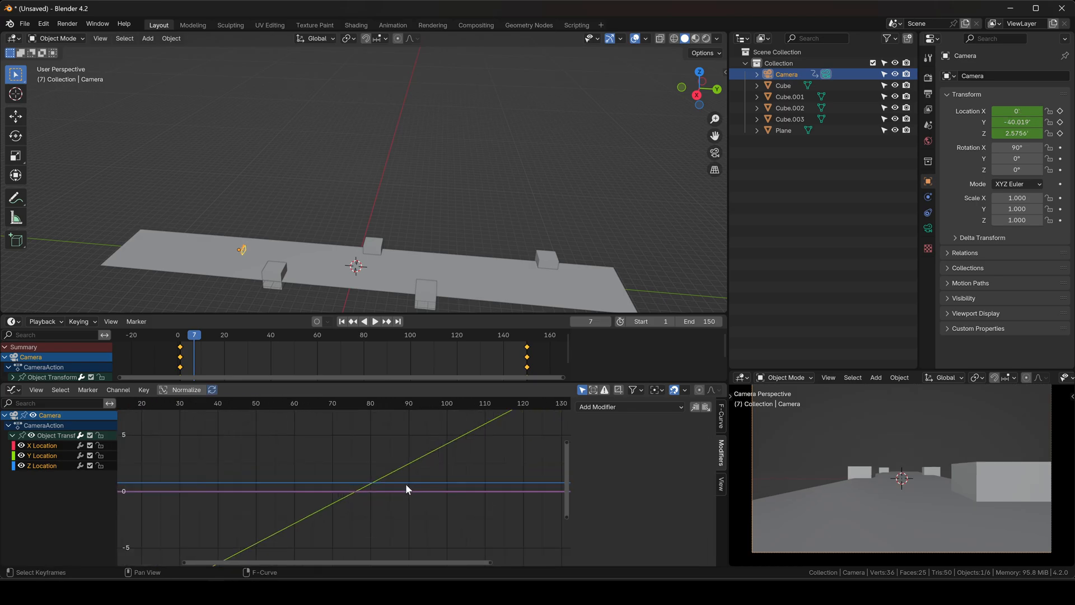
left_click(40, 445)
scroll(343, 447, "down", 2)
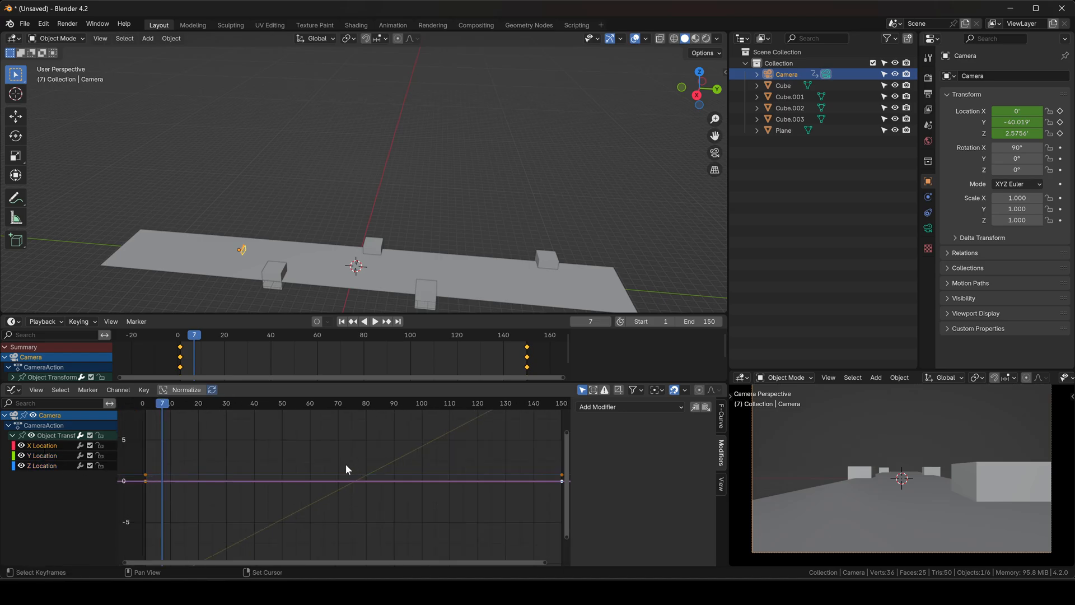
middle_click_drag(345, 463, 299, 465)
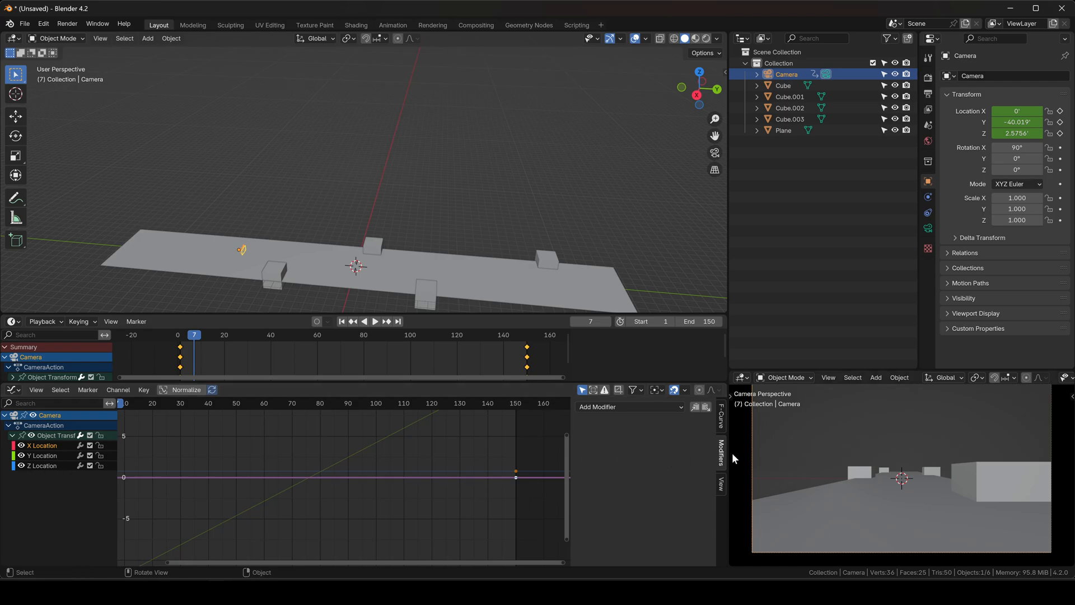
left_click(622, 406)
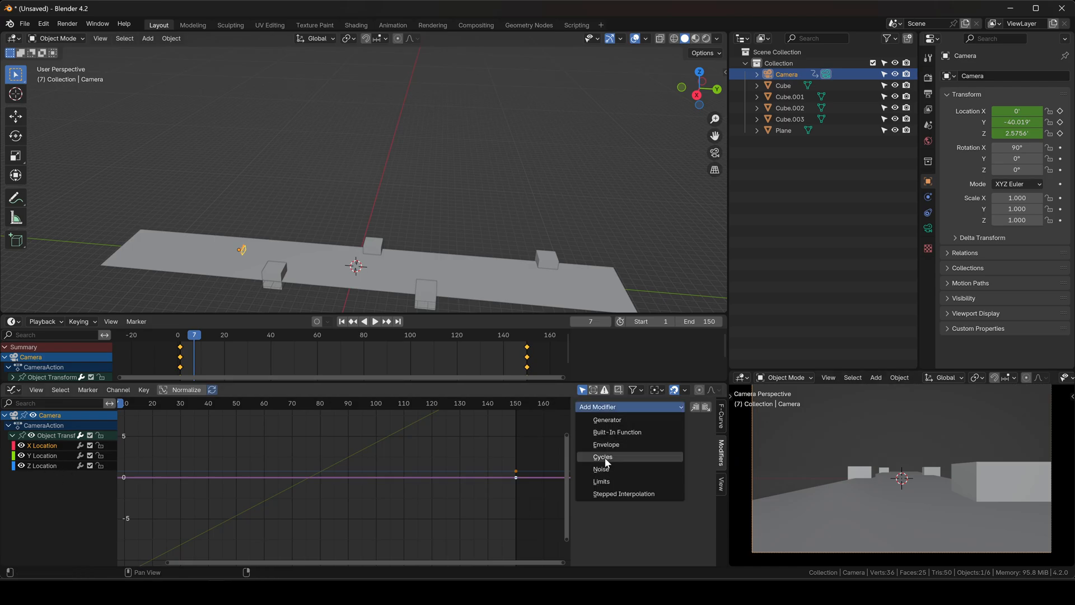
left_click(606, 467)
middle_click_drag(215, 491, 324, 490)
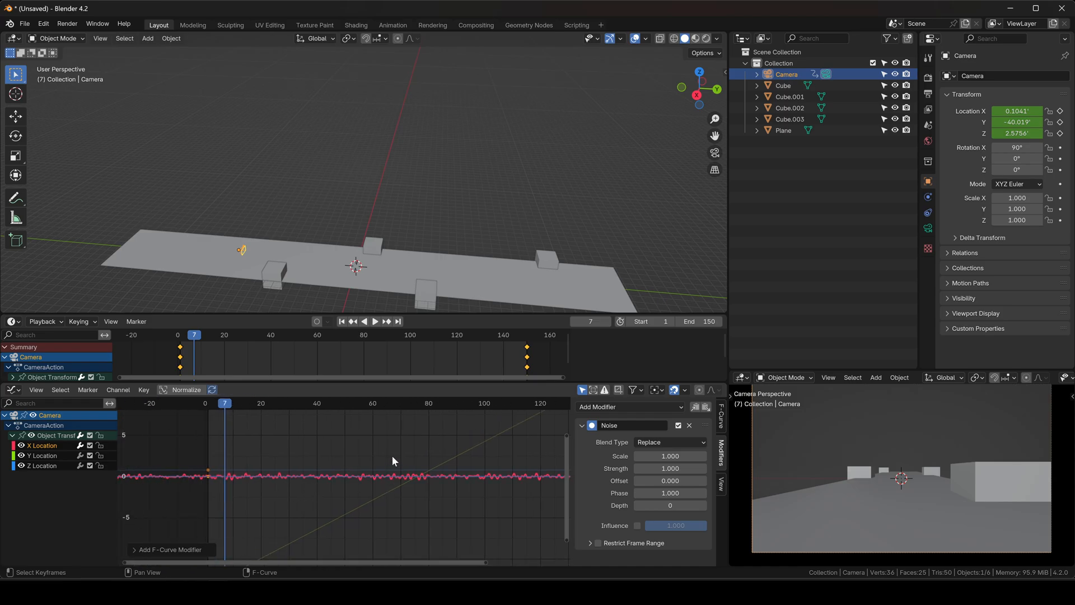
- Preview the sideways camera shake and set the X Location noise Strength to 0.15
key("space")
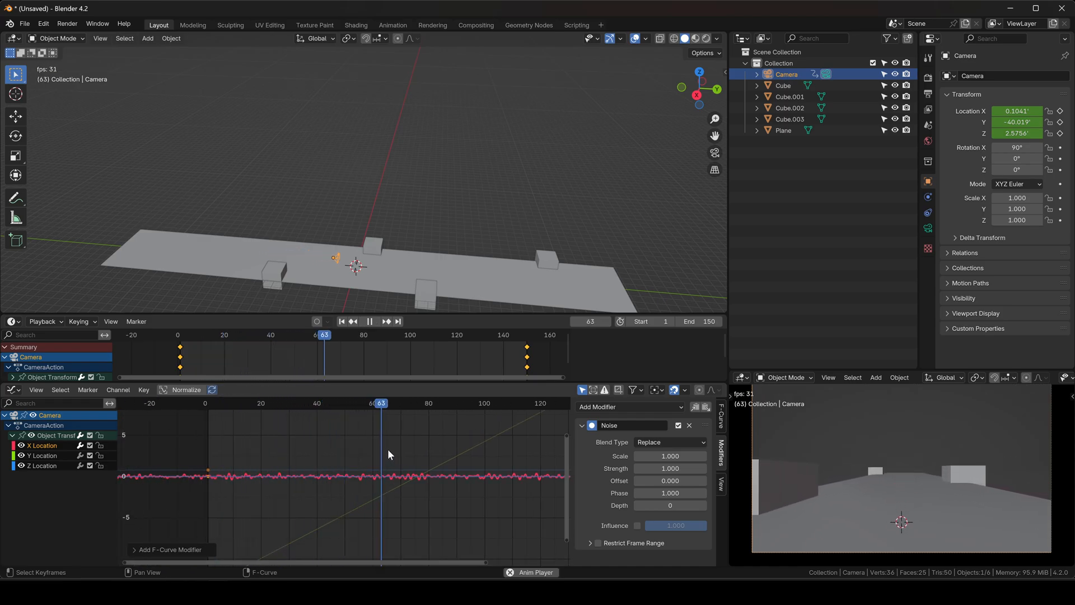
key("space")
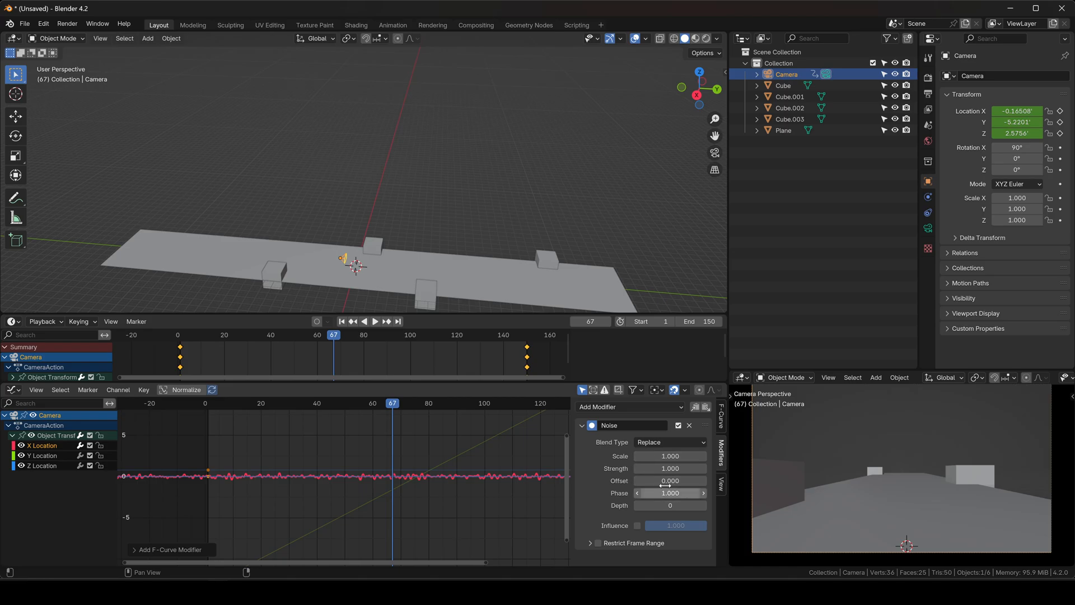
left_click(670, 468)
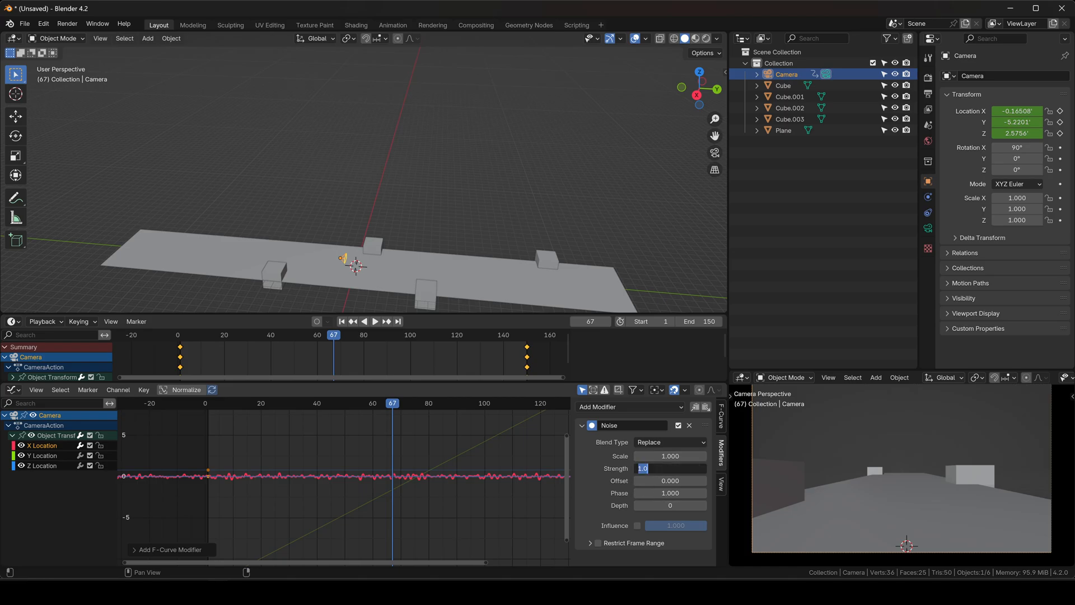
key("BackSpace")
type(".15")
key("Return")
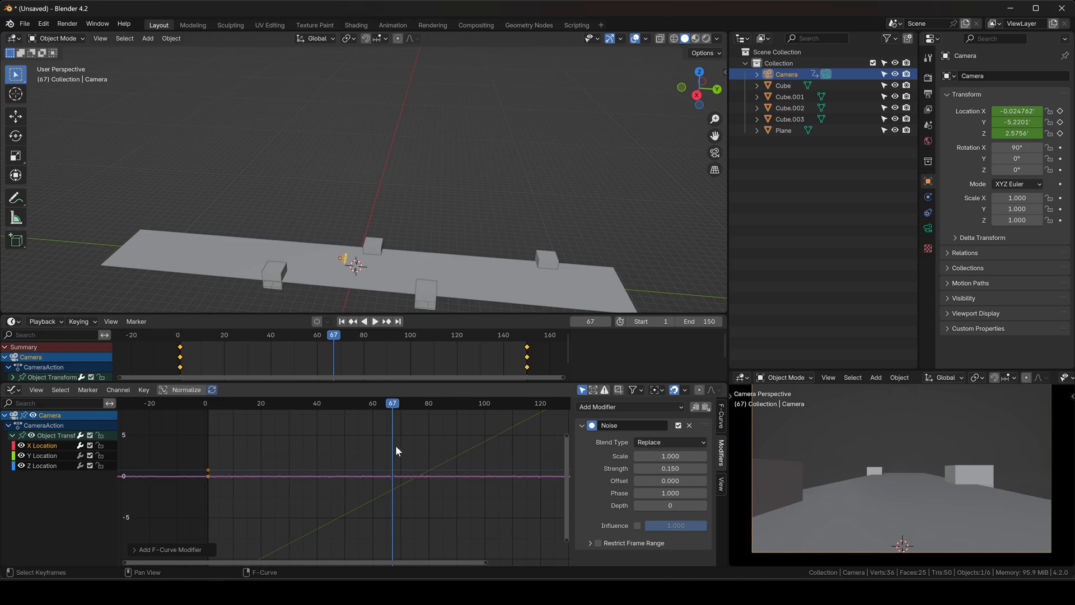
- Try raising the X Location noise Strength to 3.15 and play the animation to preview the stronger shake
scroll(397, 464, "up", 8)
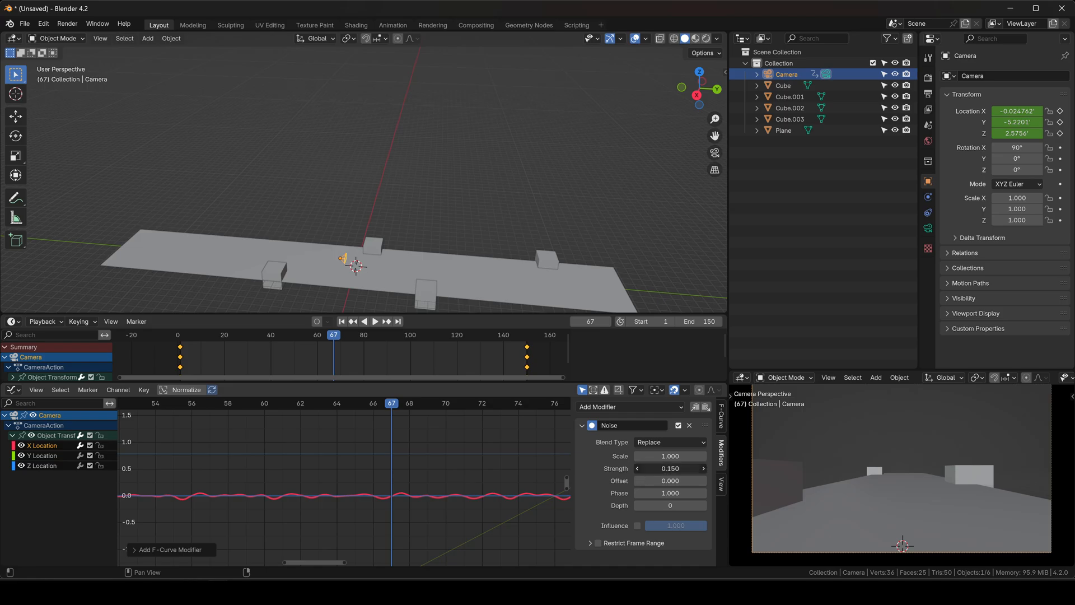
left_click_drag(670, 468, 705, 468)
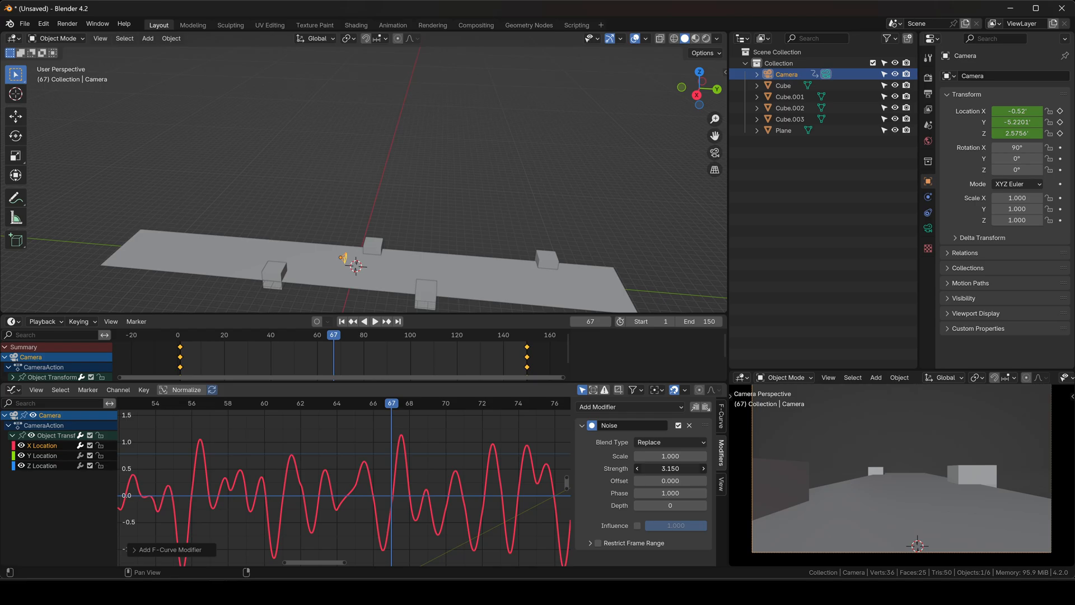
key("space")
key("space")
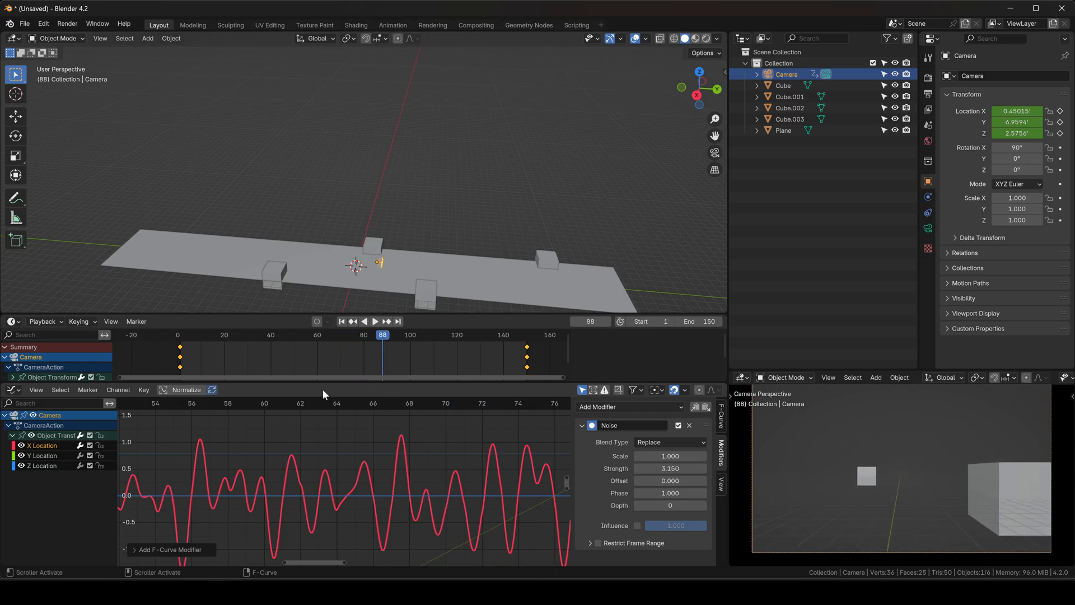
- Return to the first frame and set the X Location noise Strength back to 0.15
key("shift+Left")
double_click(669, 468)
type(".1")
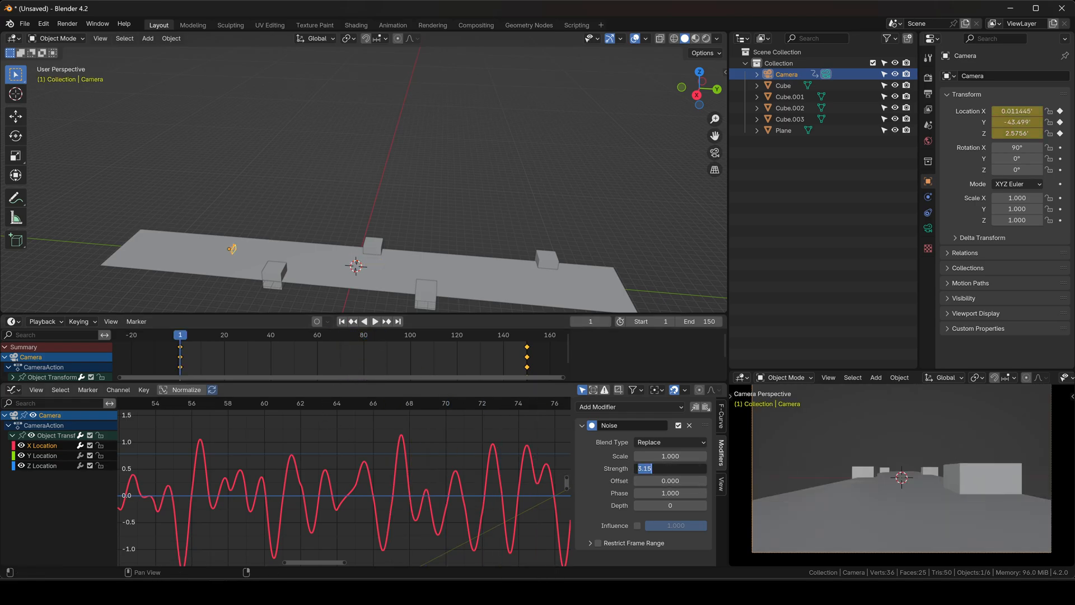
type("5")
key("Return")
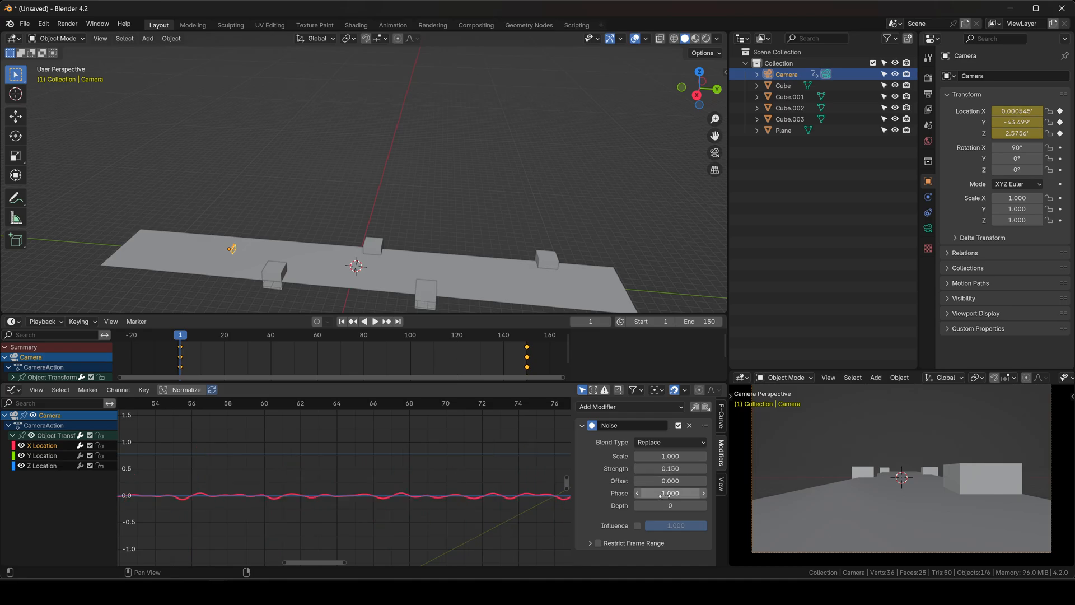
- Try smaller and larger noise Scale values such as 1.78 during playback, and leave the Scale at 1.24
left_click_drag(664, 455, 571, 456)
key("space")
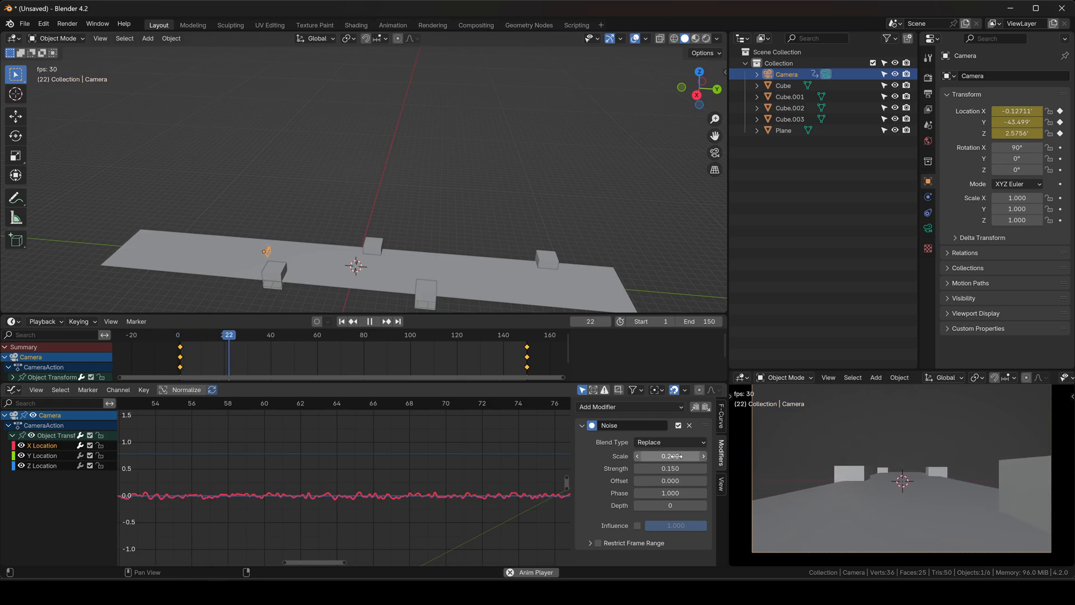
mouse_move(673, 456)
left_mouse_down()
mouse_move(689, 455)
mouse_move(670, 456)
left_mouse_up()
key("space")
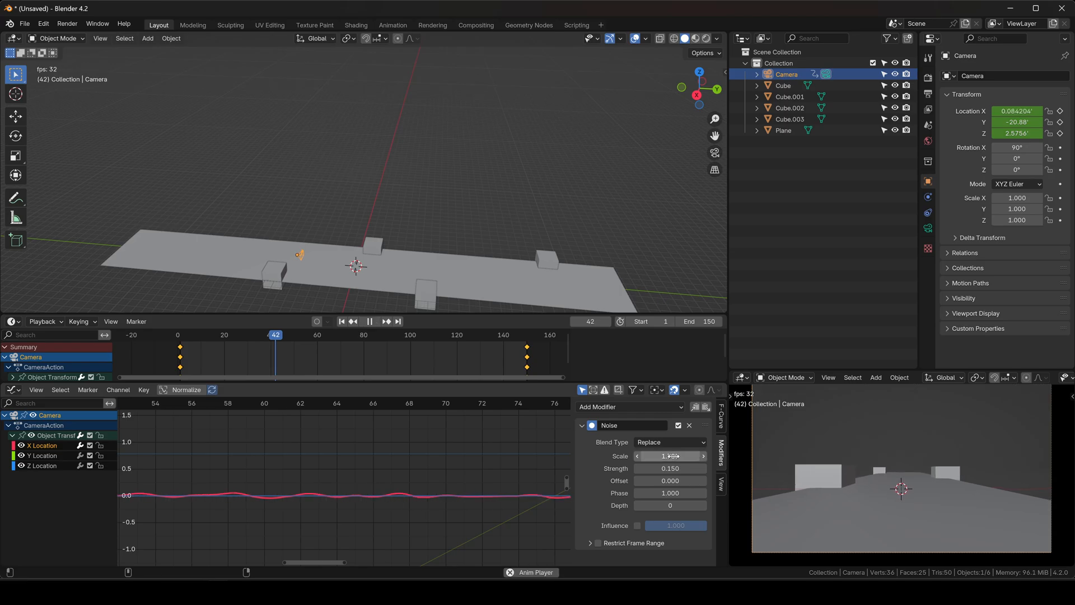
key("space")
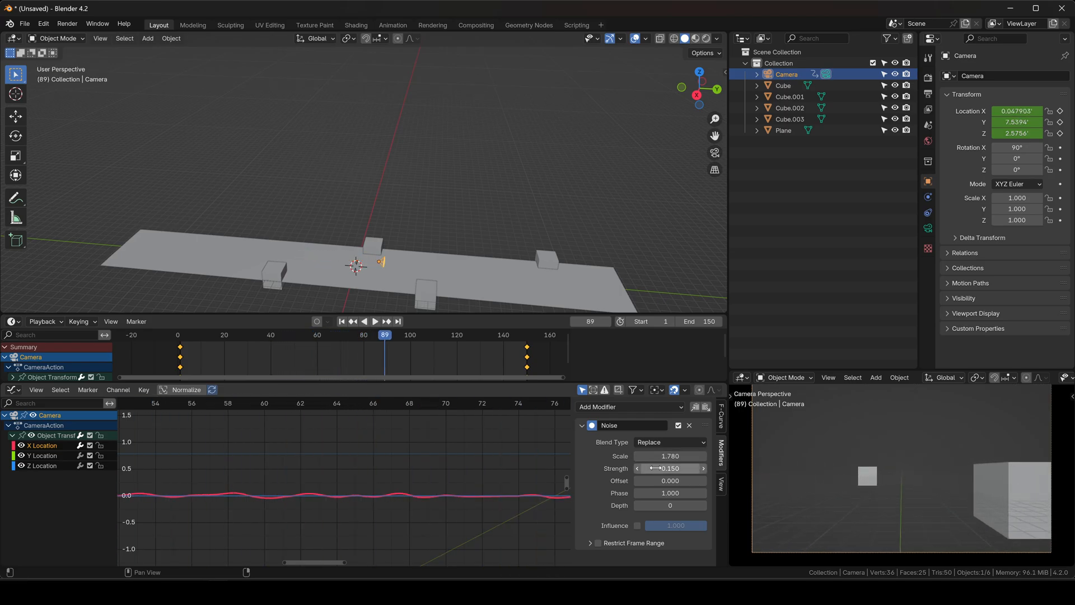
left_click_drag(670, 456, 668, 456)
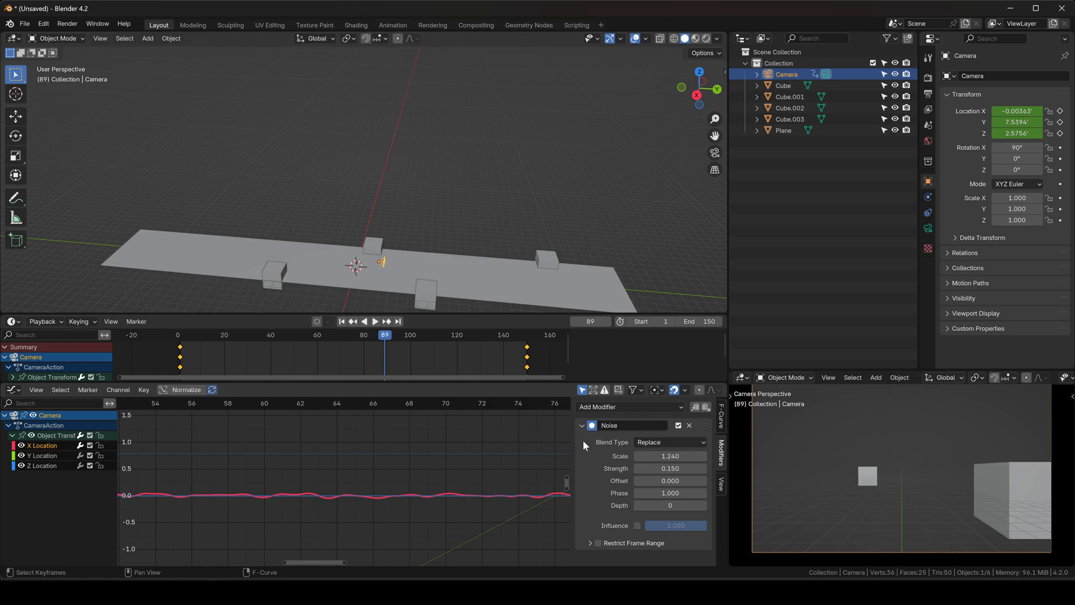
- Briefly try a different noise Phase, cancel the change and play the animation to check the shake
mouse_move(656, 492)
left_mouse_down()
mouse_move(594, 492)
mouse_move(697, 505)
mouse_move(671, 506)
left_mouse_up()
right_click(656, 493)
scroll(403, 461, "down", 6)
scroll(378, 448, "down", 2)
key("space")
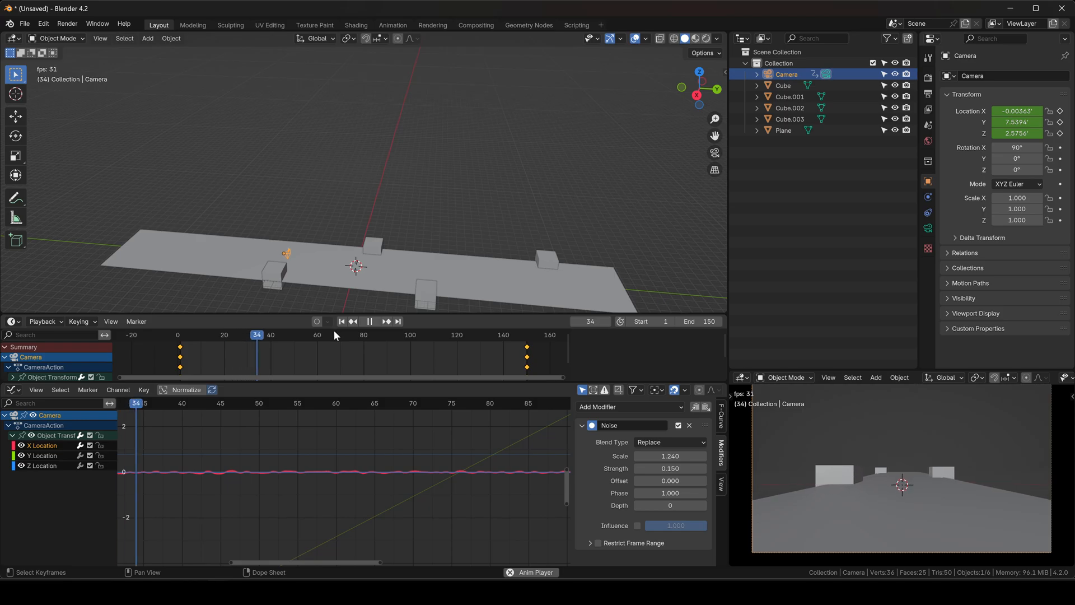
key("space")
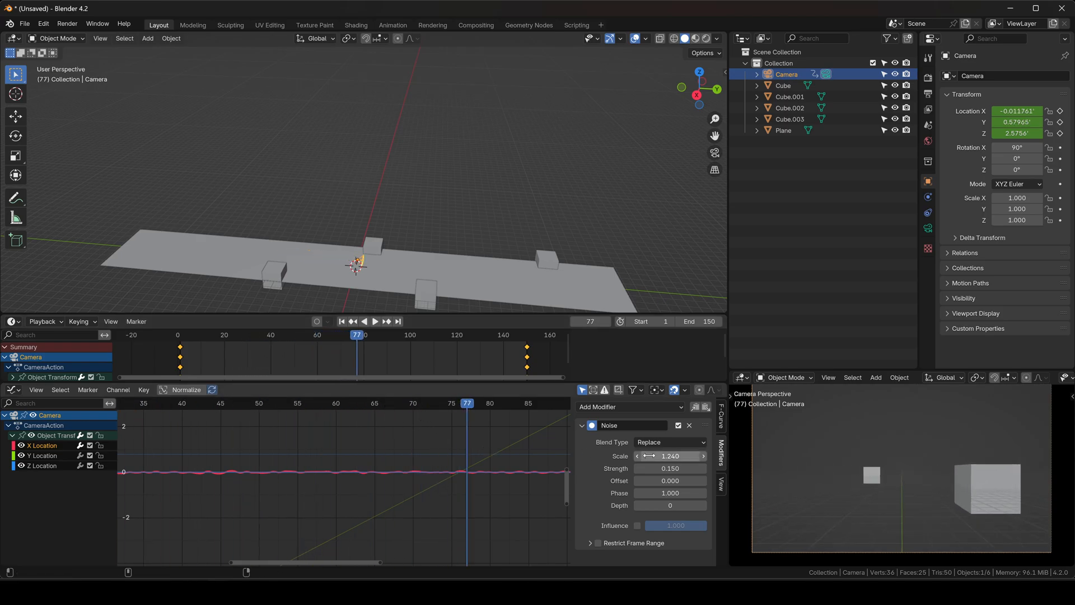
- Set the X Location noise Strength to 0.1 and Scale to 2.84, and play the animation to check the slower shake
left_click_drag(648, 455, 649, 455)
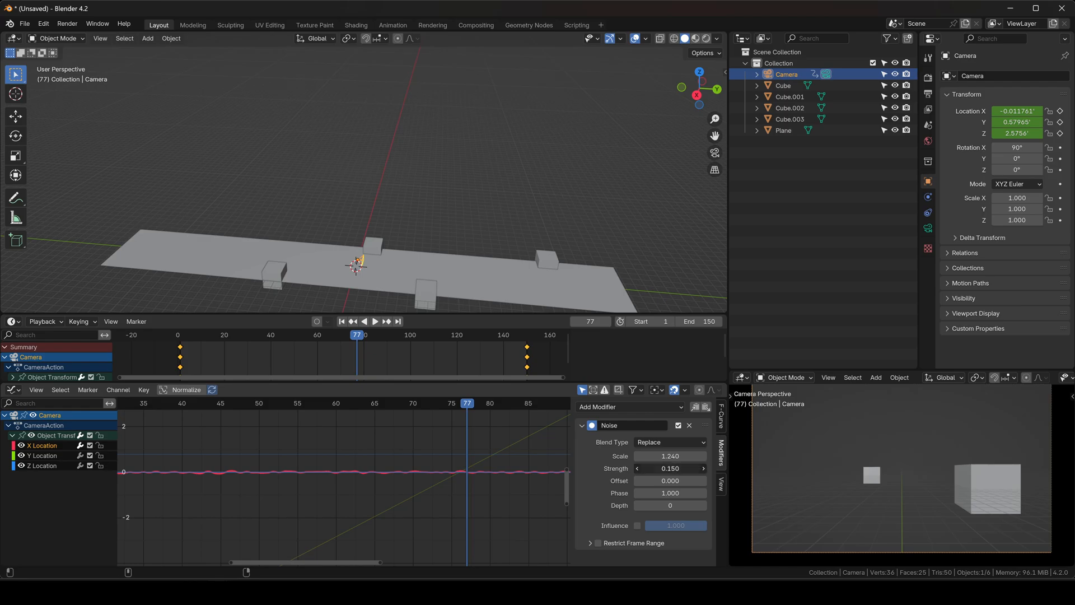
double_click(656, 468)
key("Return")
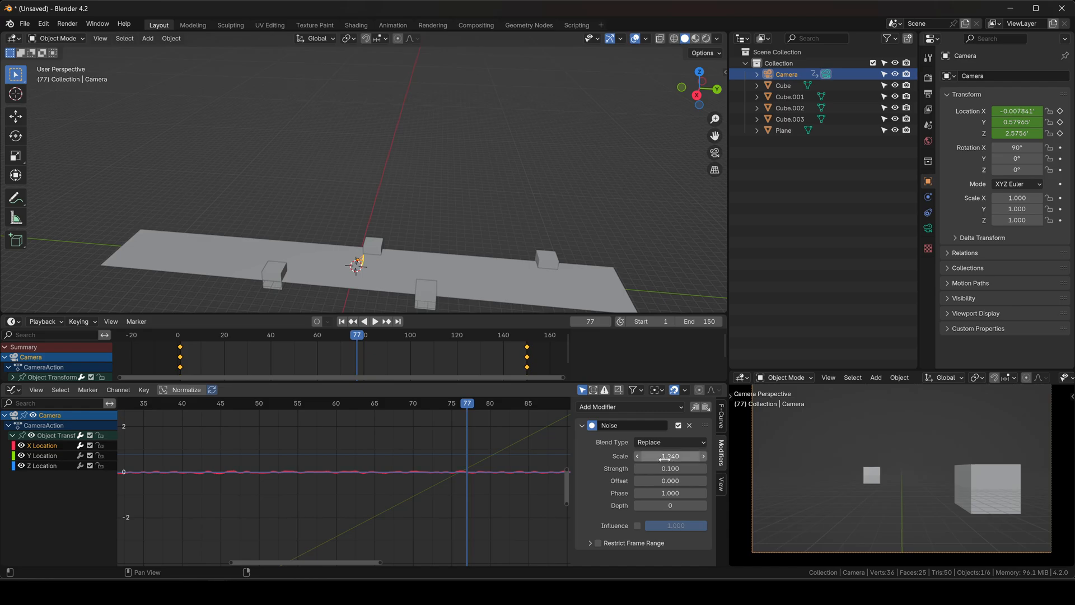
left_click_drag(666, 456, 756, 456)
key("space")
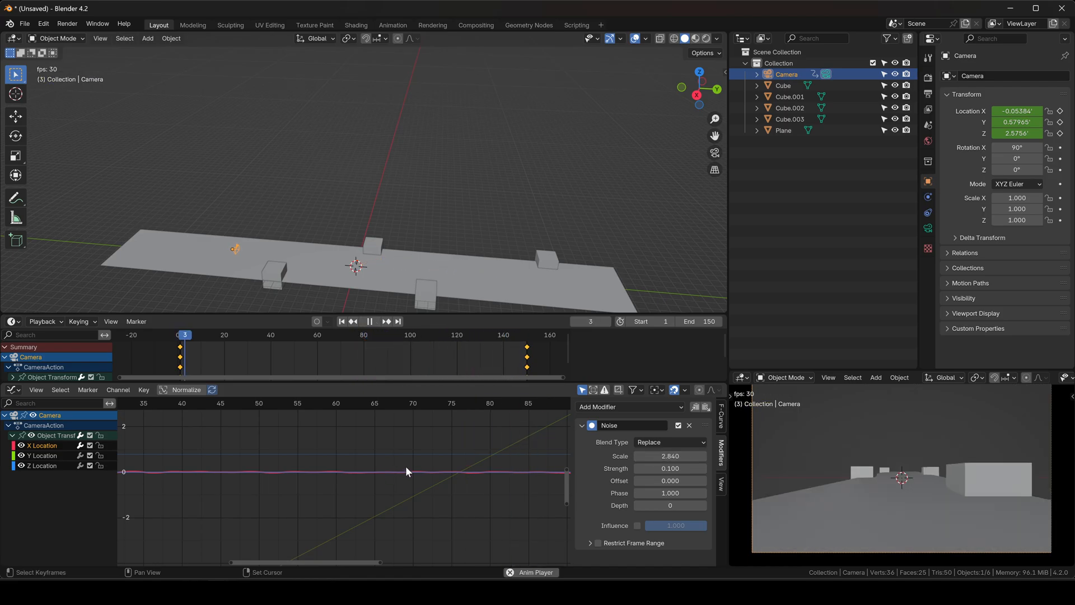
key("space")
key("space")
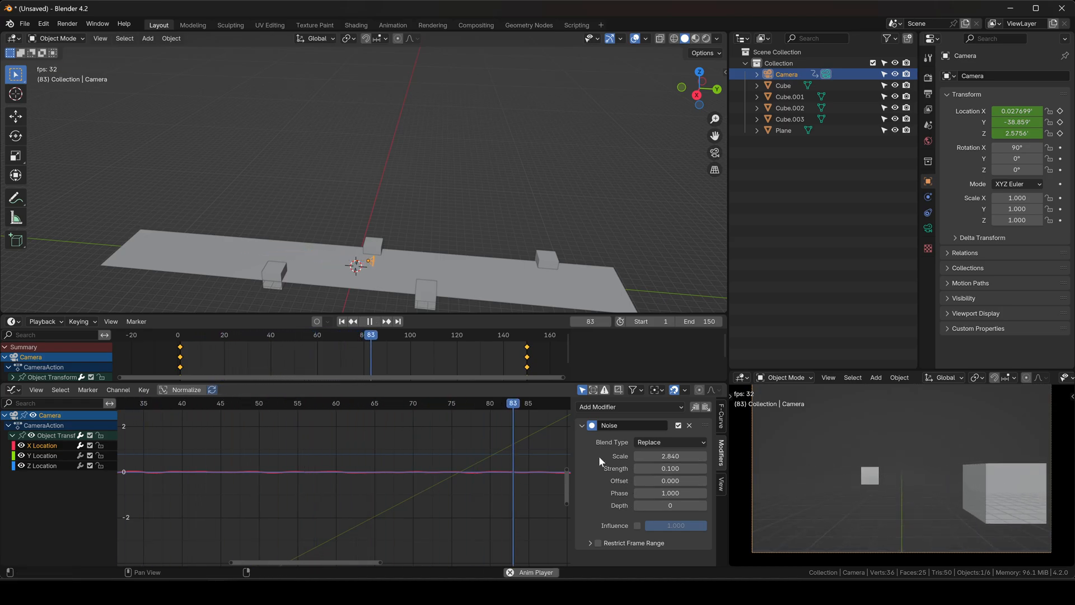
- Set the X Location noise Strength to 0.08 and preview the shake from the first frame
key("space")
double_click(661, 468)
type(".08")
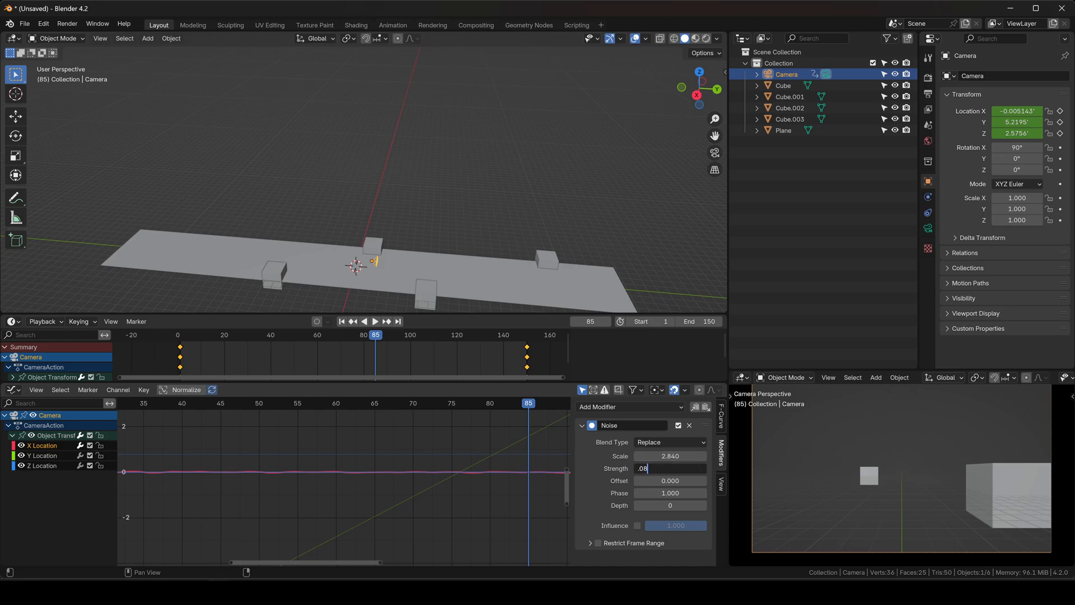
key("Return")
key("space")
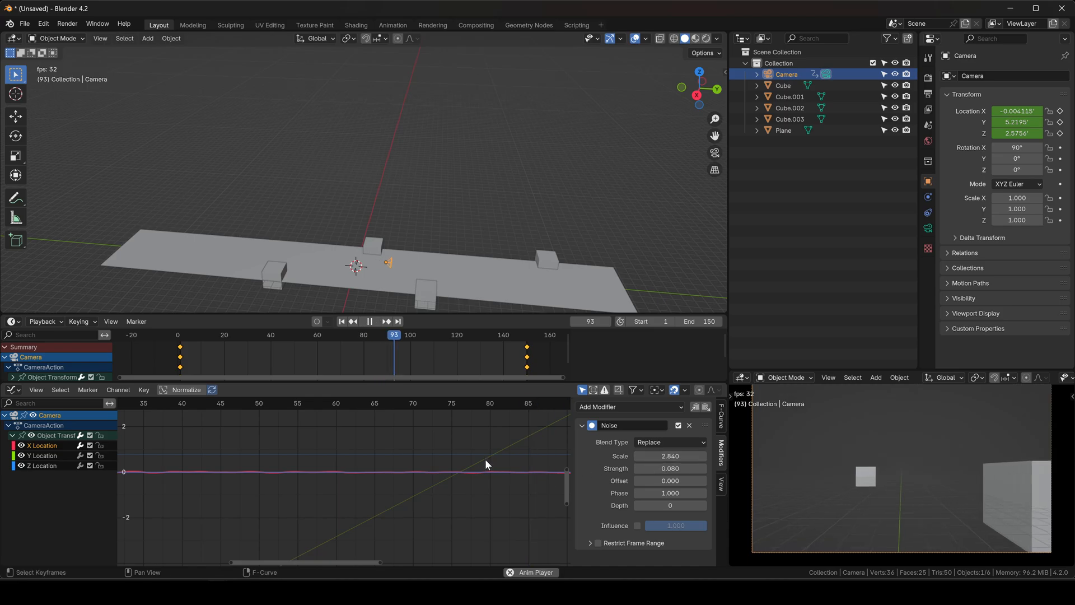
left_click(342, 321)
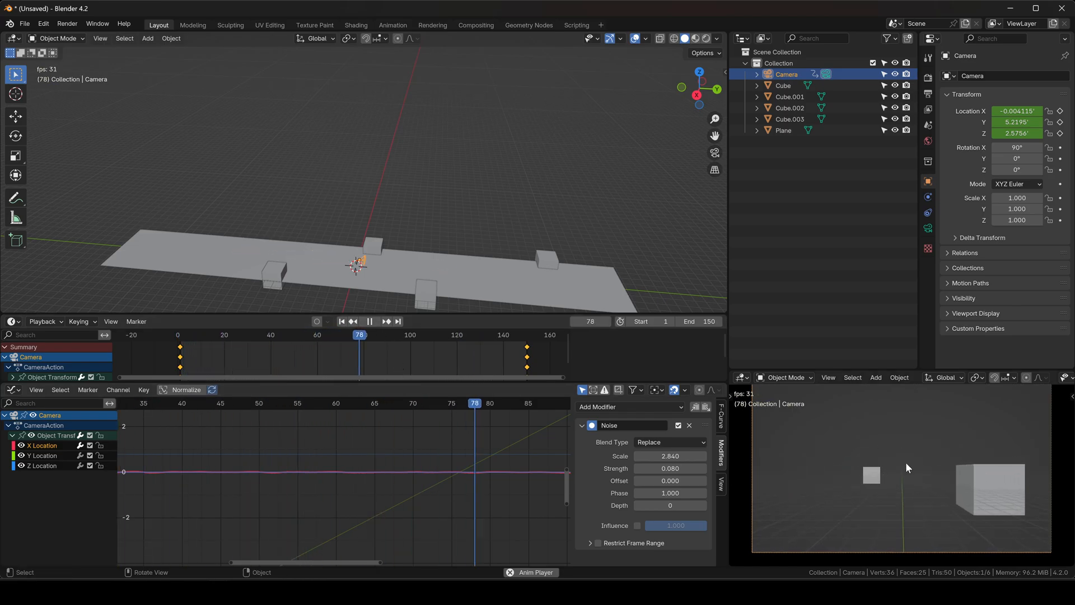
key("space")
- Copy the Noise modifier from the X Location curve and paste it onto the Y Location and Z Location curves
scroll(426, 476, "down", 5)
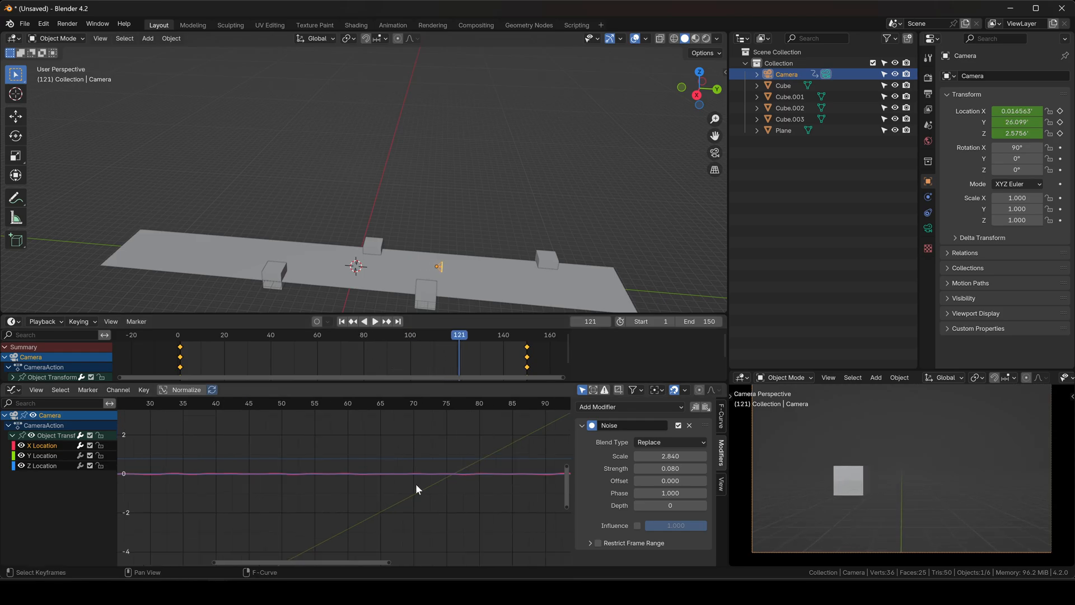
scroll(444, 486, "down", 2)
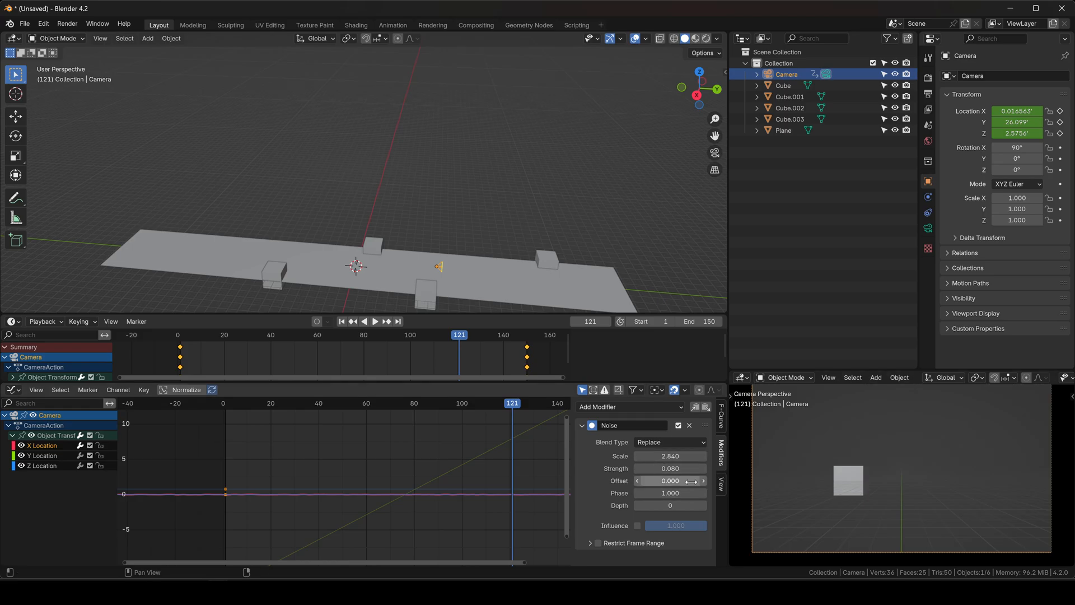
middle_click_drag(457, 482, 368, 496)
scroll(430, 486, "down", 1)
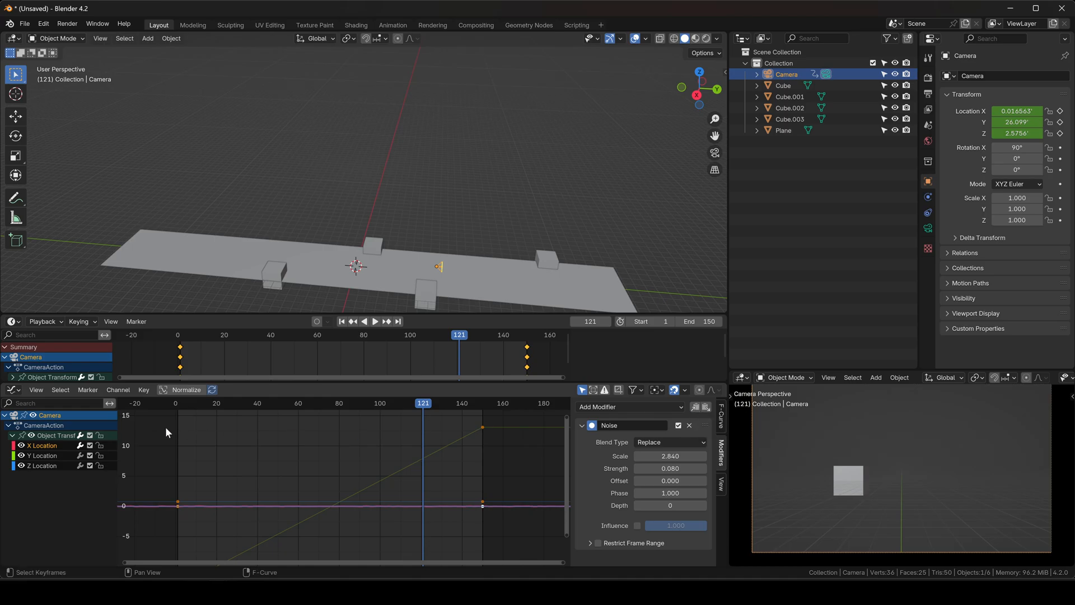
left_click(46, 455)
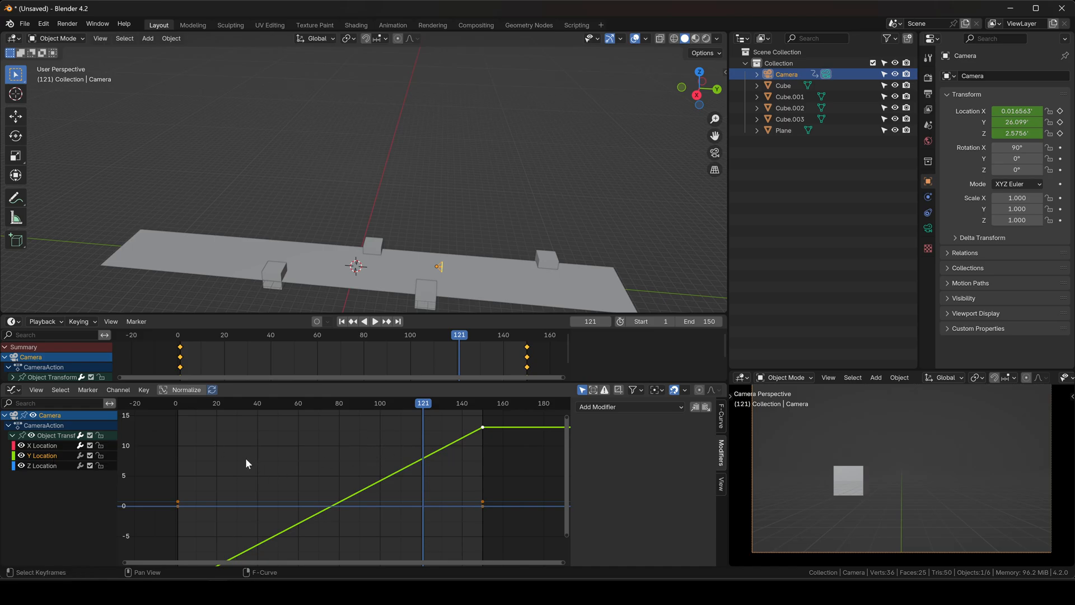
left_click(706, 408)
left_click(42, 465)
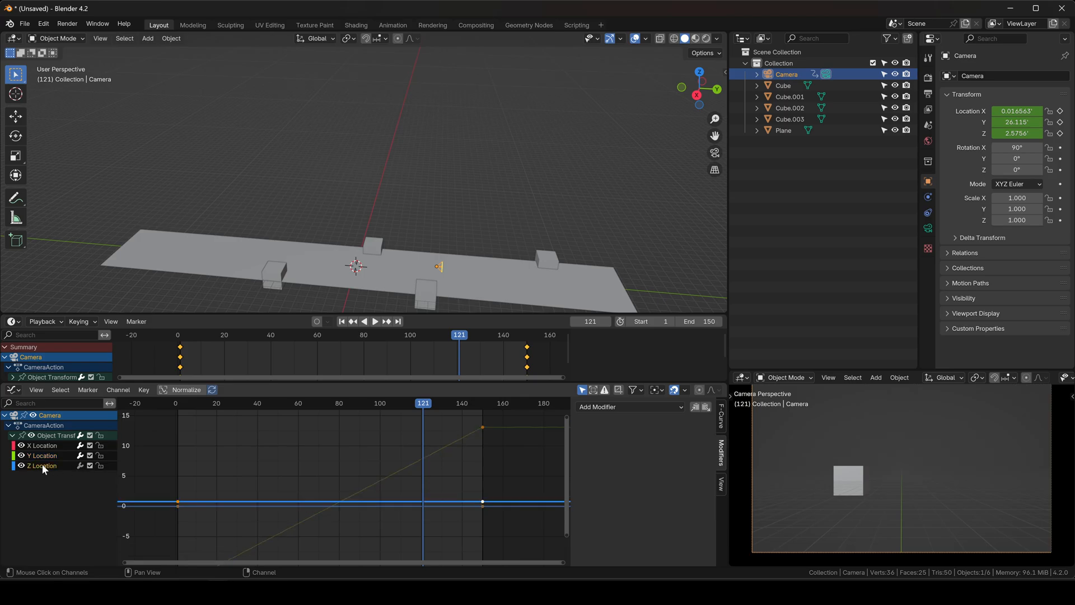
left_click(706, 407)
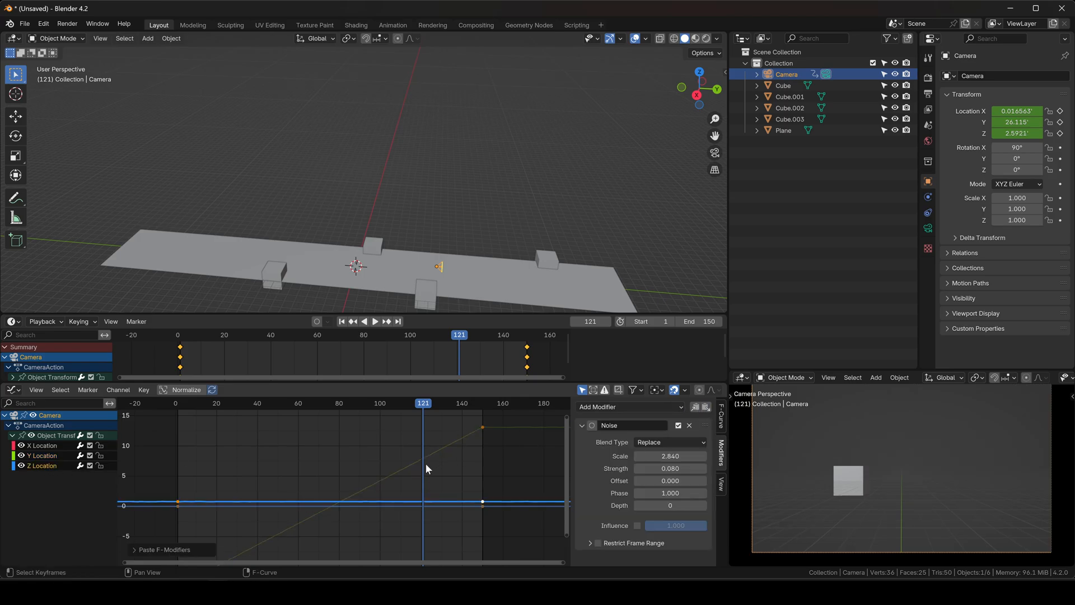
- Play the animation from the first frame to check the camera shake on all three location axes
left_click(341, 322)
key("space")
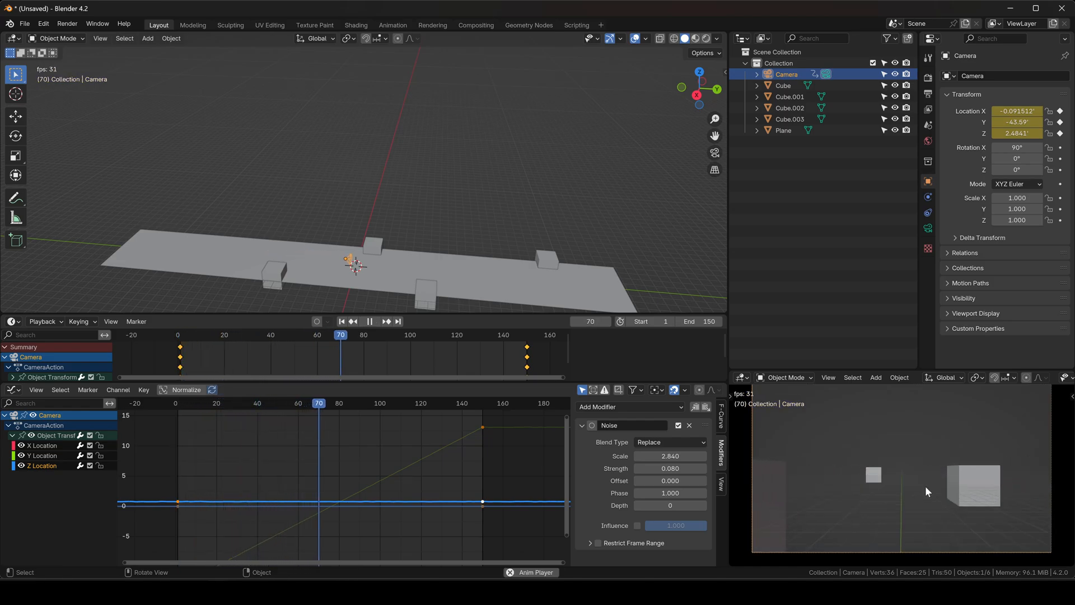
left_click(341, 322)
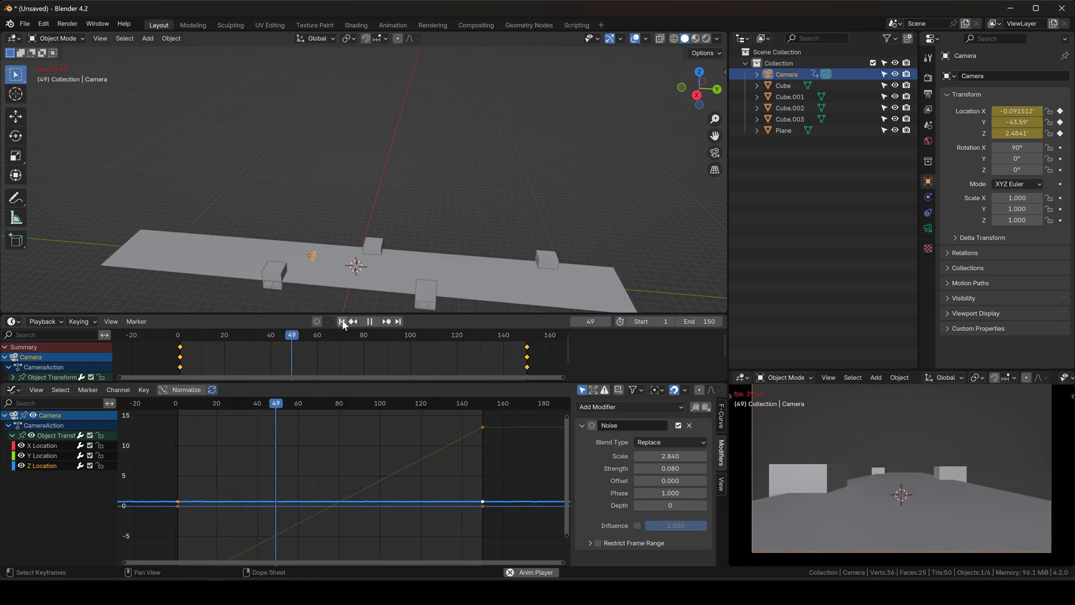
key("space")
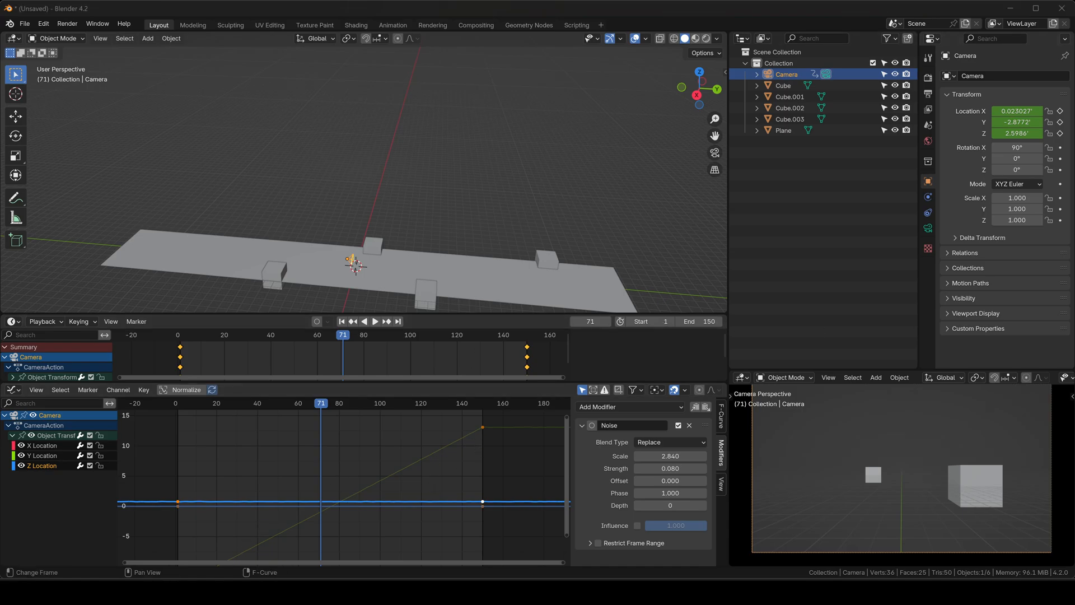
- Switch to the Blender window with Scene2.blend and inspect the Mars outpost terrain around its camera
mouse_move(229, 591)
left_click(179, 532)
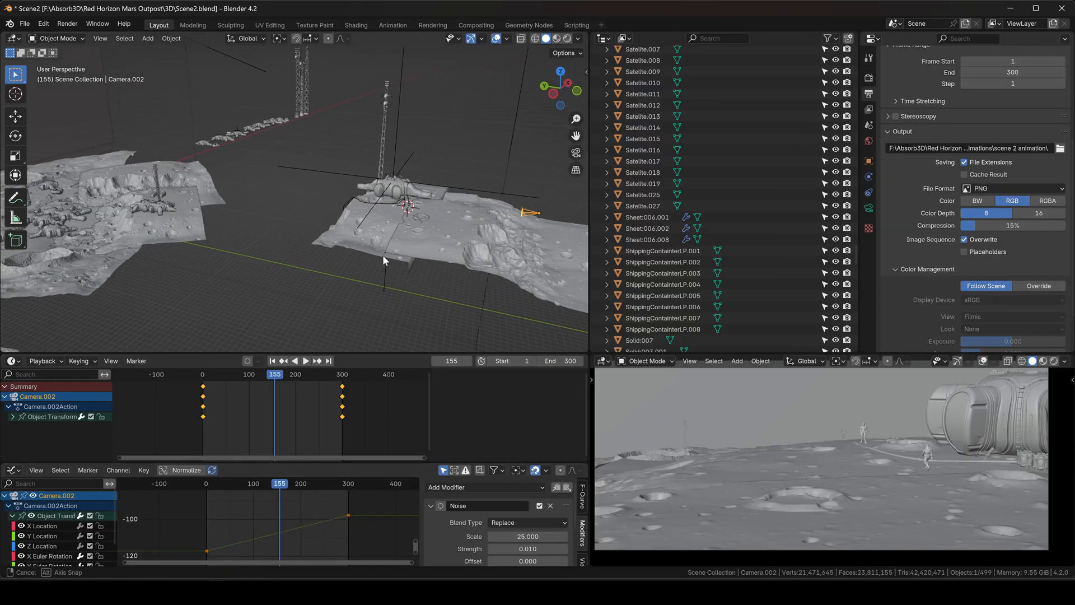
middle_click_drag(382, 255, 371, 256)
left_click(365, 168)
middle_click_drag(351, 189, 447, 221, "shift")
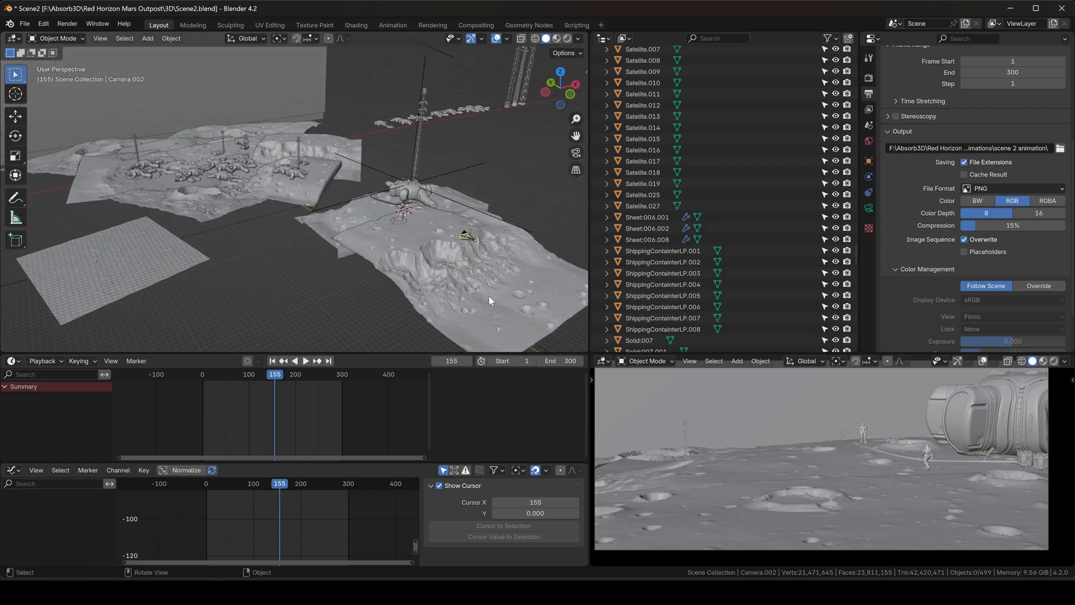